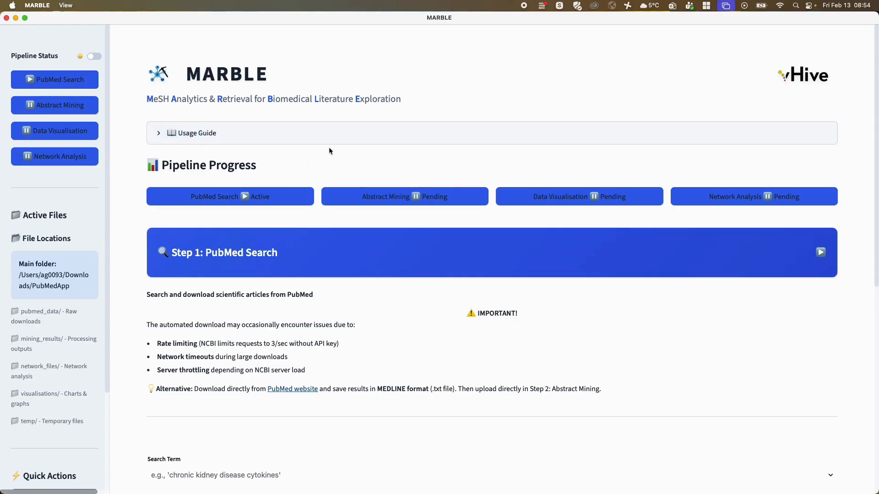
- Review the PubMed Search page, then open the Abstract Mining stage and examine its MEDLINE file upload area
scroll(329, 148, "down", 3)
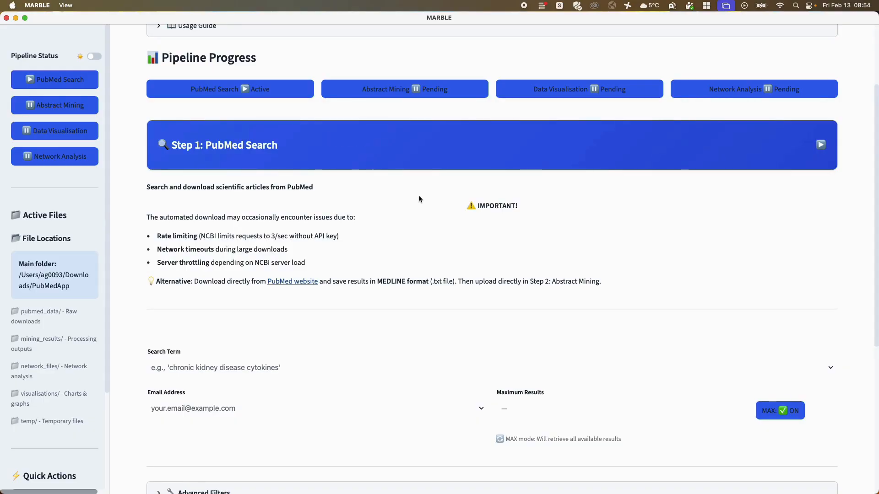
scroll(393, 183, "down", 1)
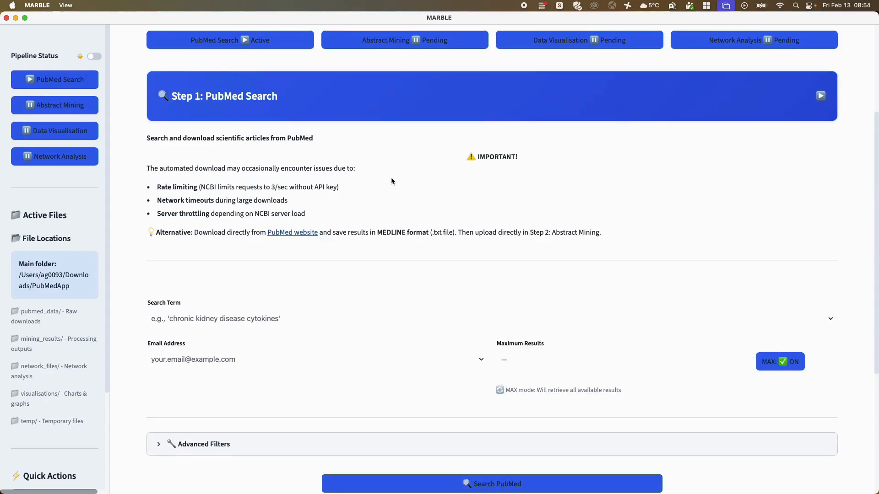
scroll(395, 179, "up", 2)
scroll(395, 180, "up", 2)
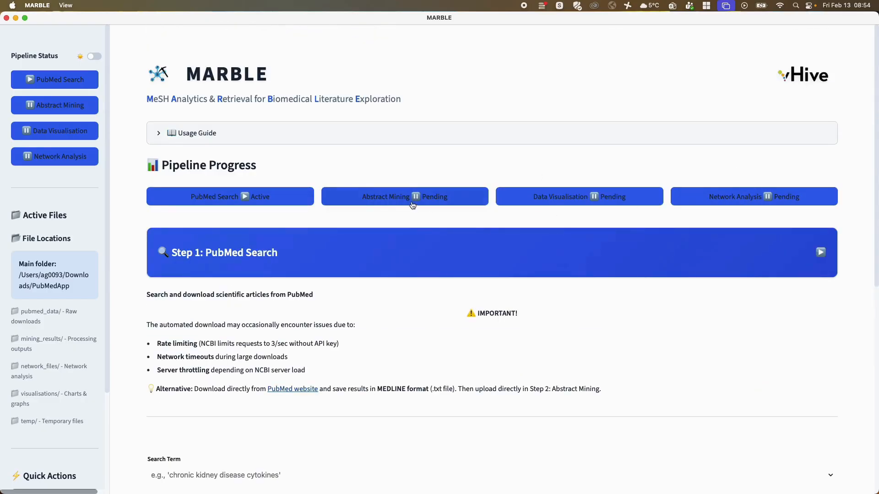
left_click(378, 200)
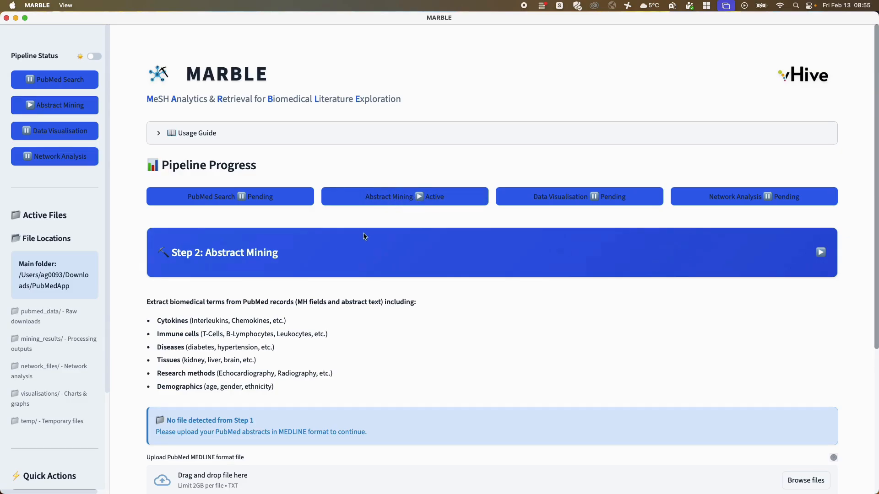
scroll(365, 236, "down", 3)
scroll(391, 244, "down", 1)
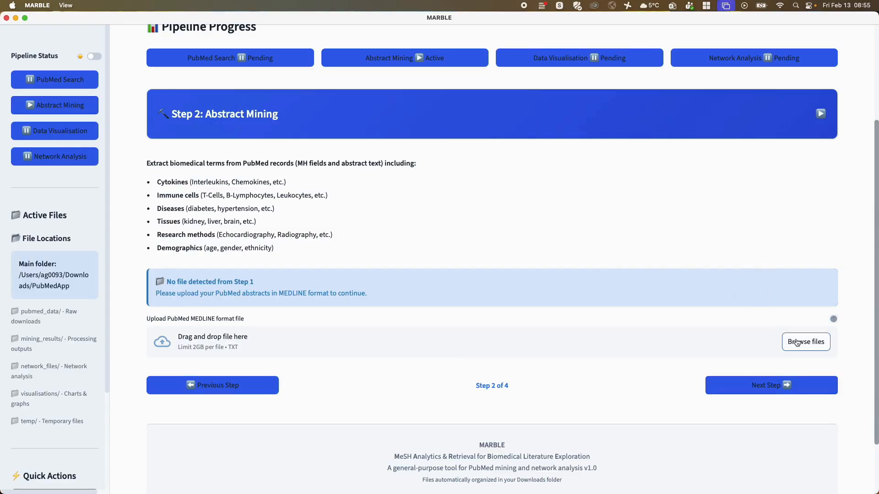
scroll(351, 209, "up", 2)
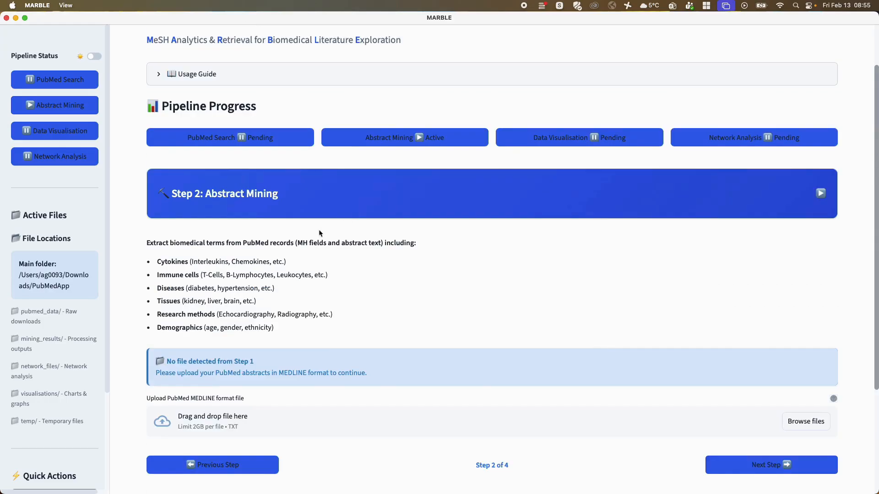
- Return to the PubMed Search stage and examine its search form and alternative download note, briefly revisiting Abstract Mining
left_click(210, 138)
scroll(411, 306, "down", 3)
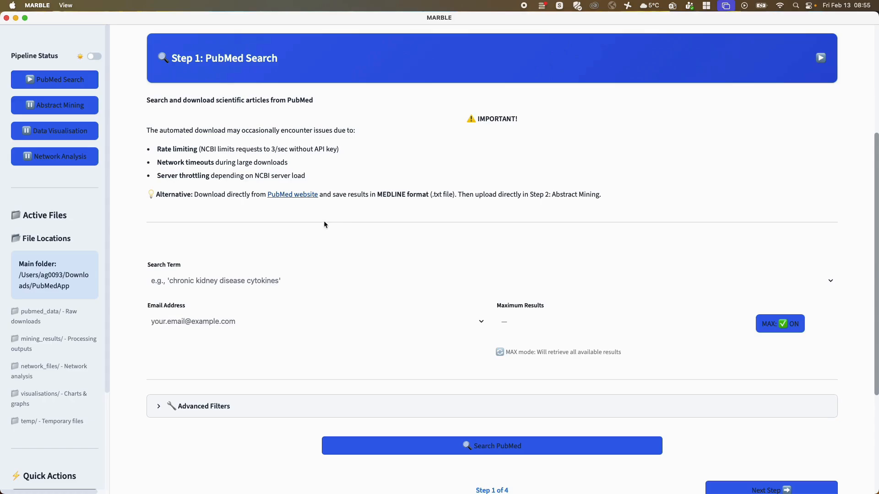
scroll(323, 220, "up", 4)
scroll(181, 201, "down", 8)
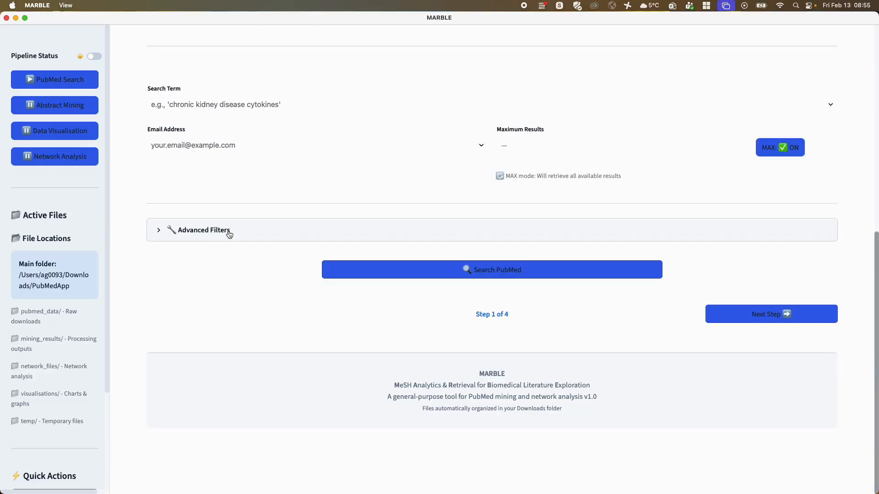
scroll(228, 234, "up", 4)
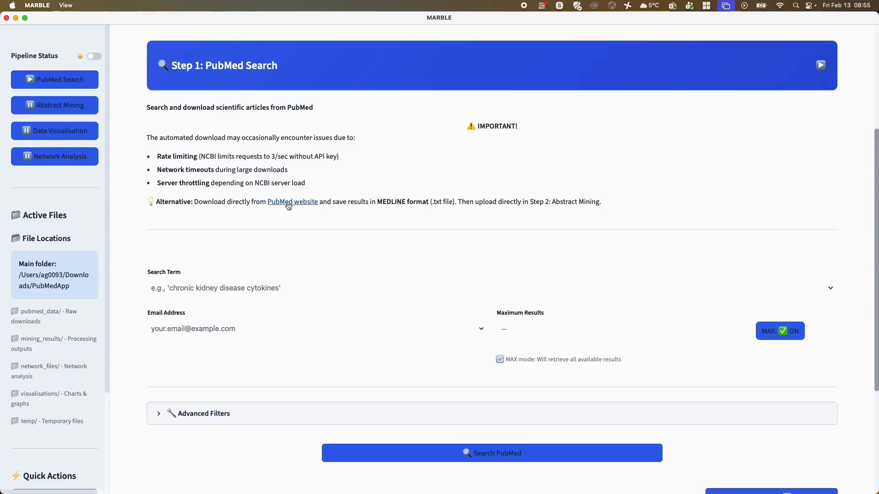
left_click(53, 108)
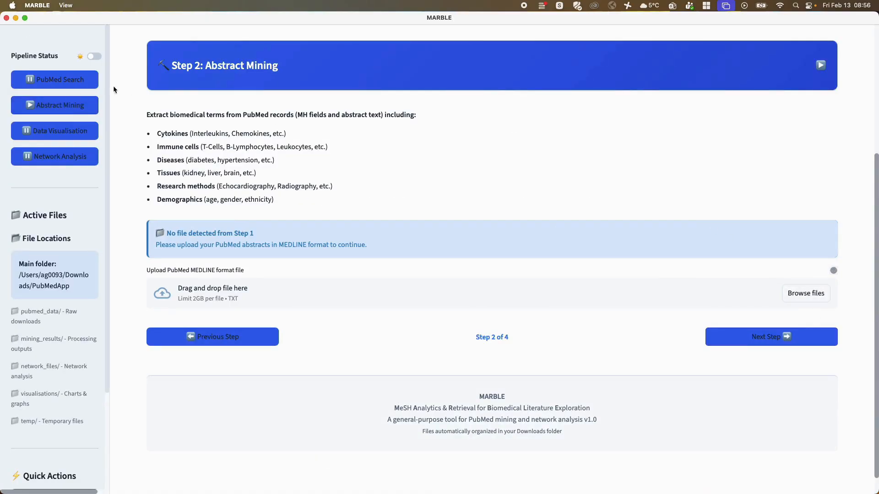
left_click(73, 82)
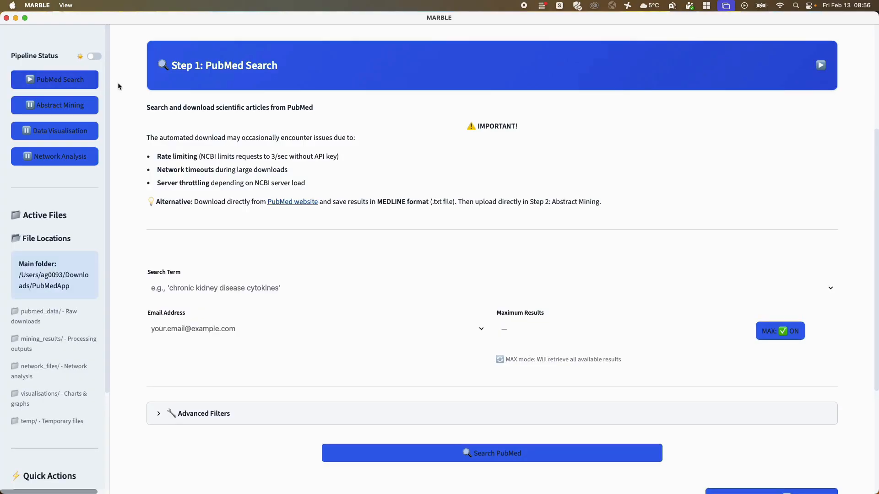
scroll(289, 260, "down", 4)
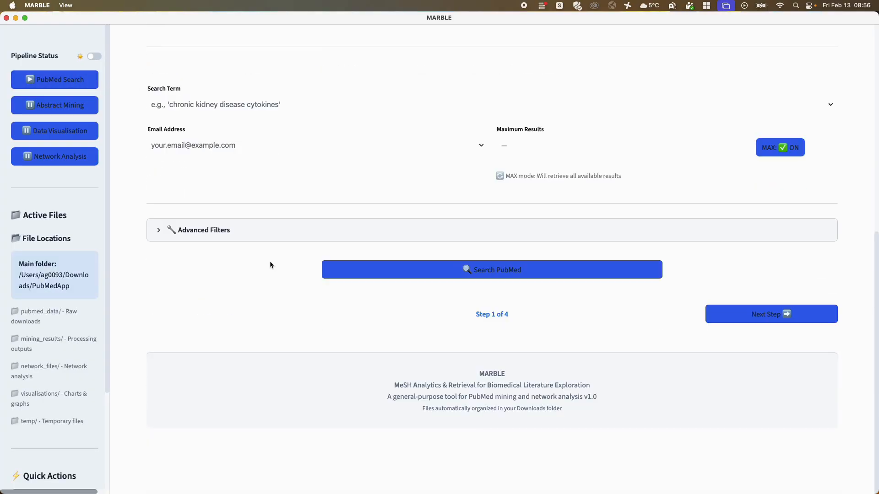
scroll(264, 272, "up", 4)
- Try "cancer" as the search term and clear the field again
left_click(236, 273)
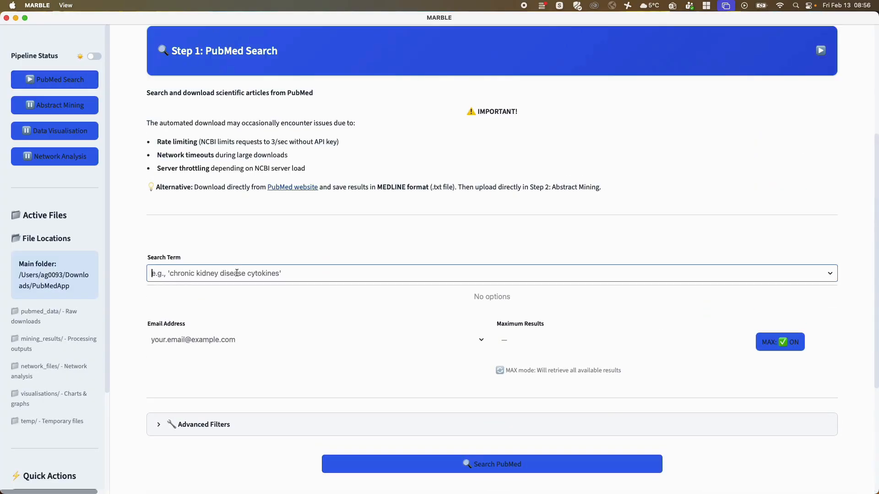
type("C")
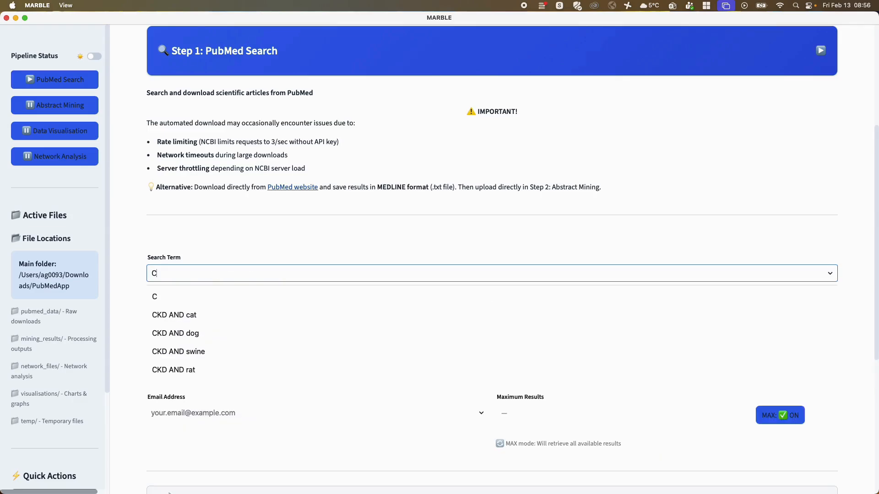
key("BackSpace")
type("ca")
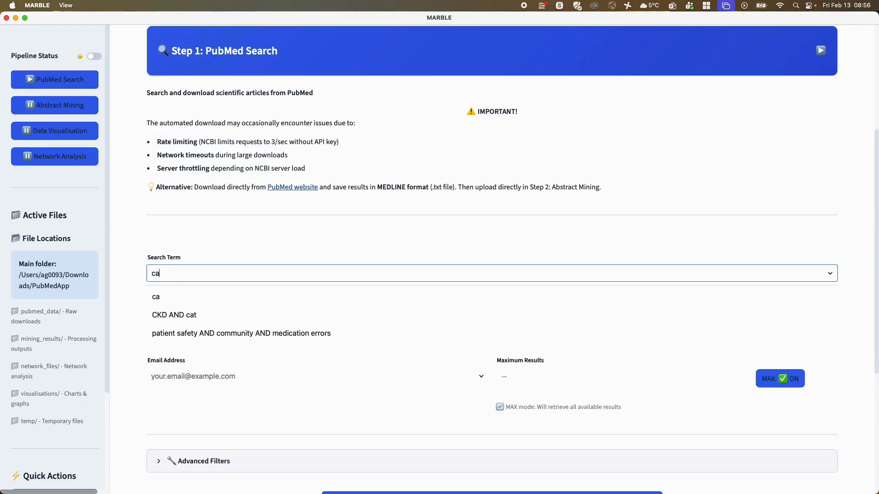
type("ncer")
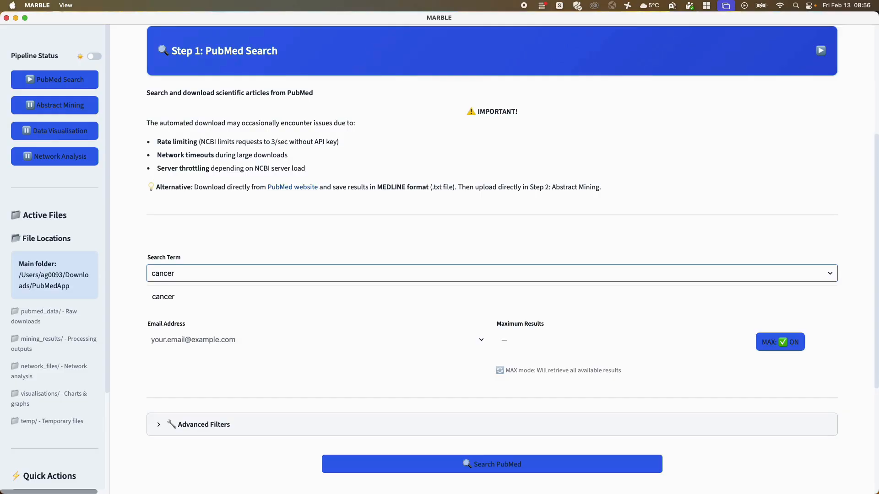
key("BackSpace")
key("BackSpace")
key("BackSpace")
key("BackSpace")
key("BackSpace")
key("BackSpace")
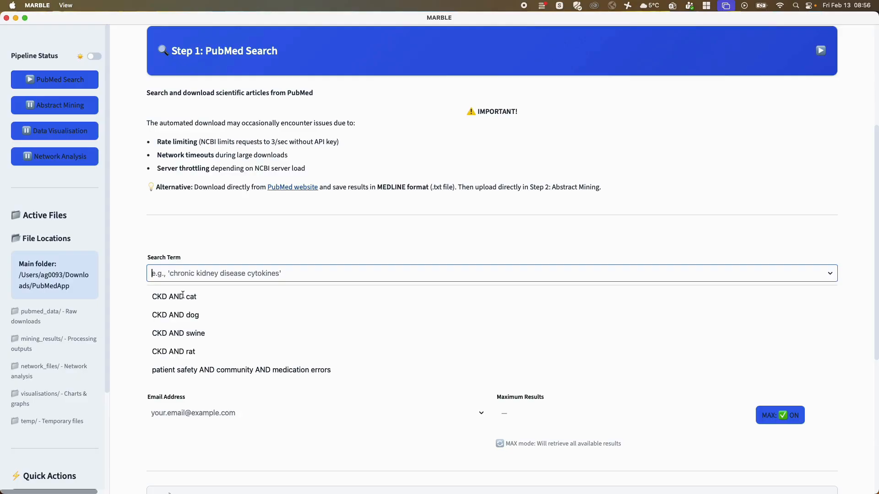
- Choose the suggested search term "CKD AND cat" and fill in the email address from the saved suggestions
left_click(182, 295)
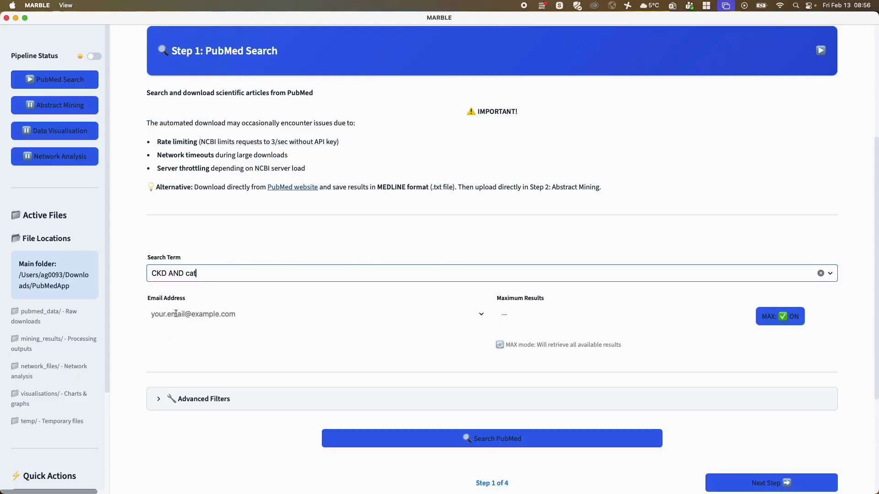
left_click(178, 312)
type("a")
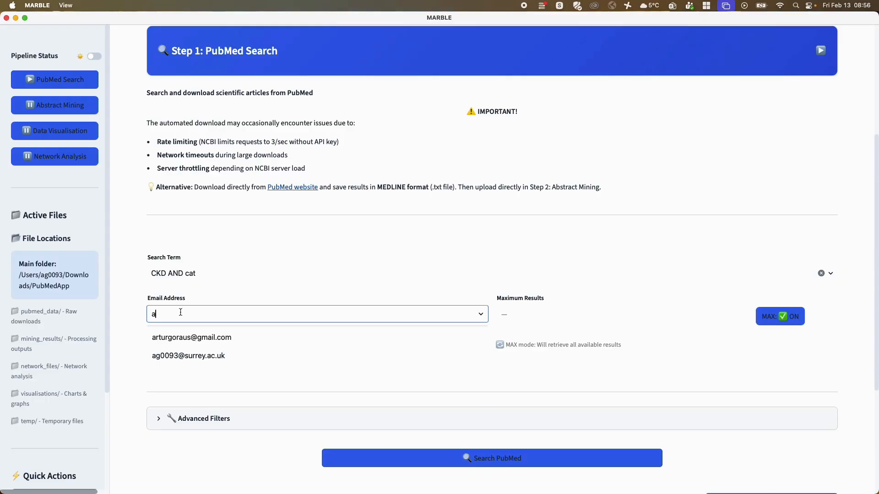
left_click(177, 337)
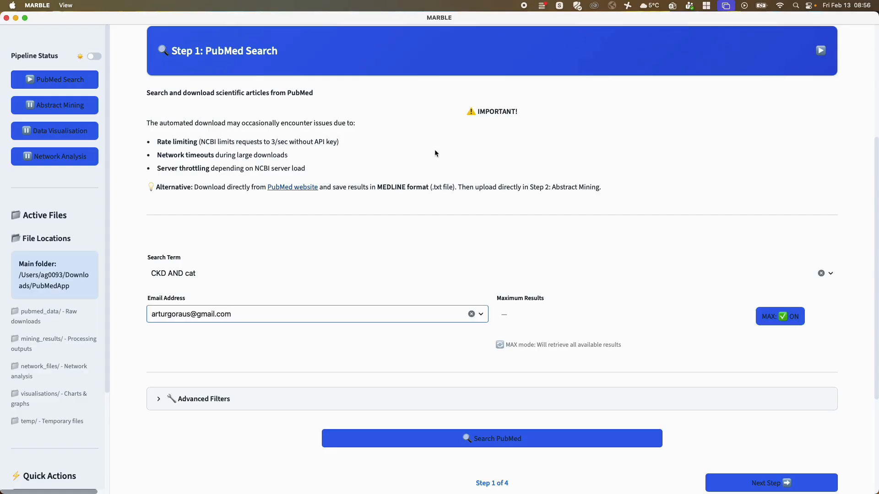
scroll(435, 193, "down", 4)
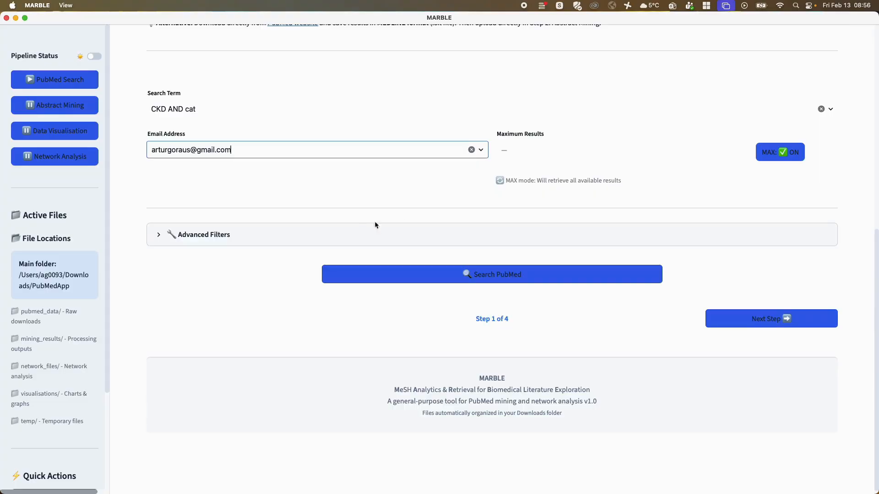
scroll(374, 224, "up", 4)
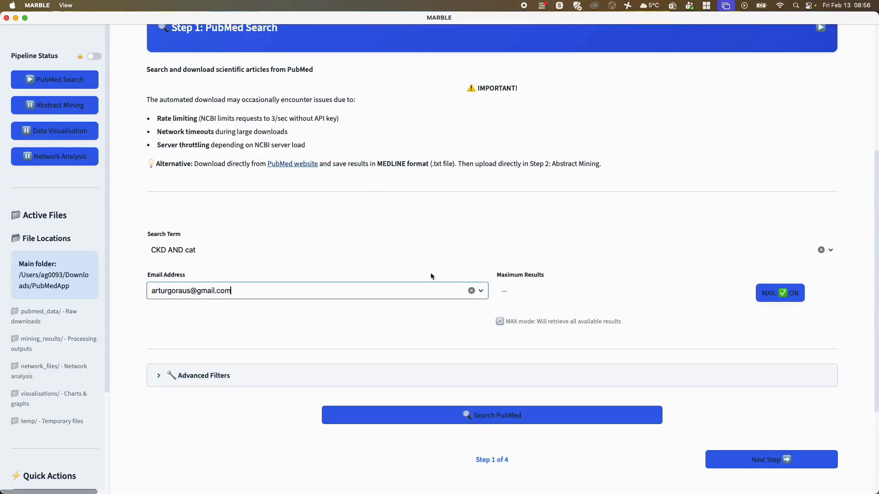
scroll(549, 220, "down", 3)
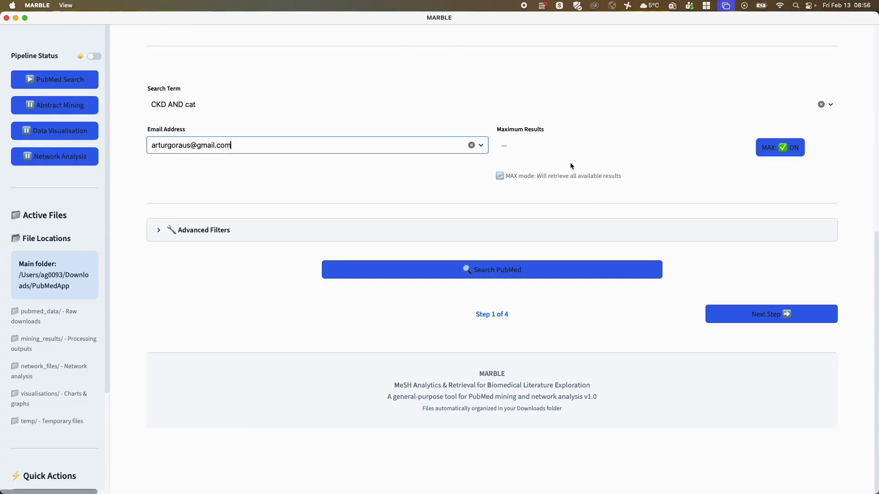
scroll(578, 171, "up", 3)
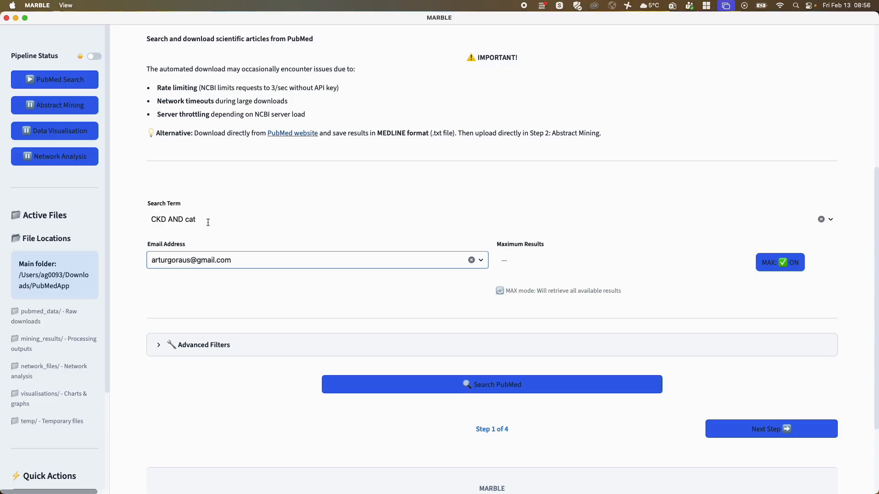
left_click(480, 123)
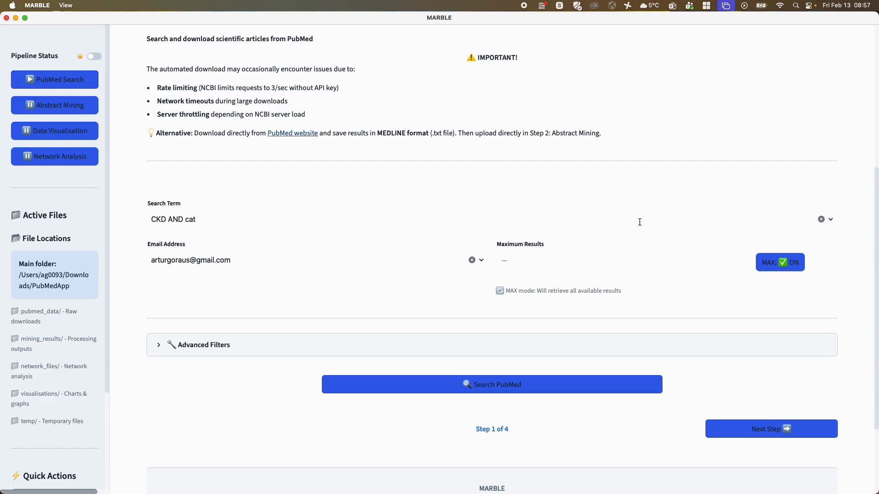
- Turn off MAX mode, try 12000 as the maximum number of results, and turn MAX mode back on
left_click(770, 264)
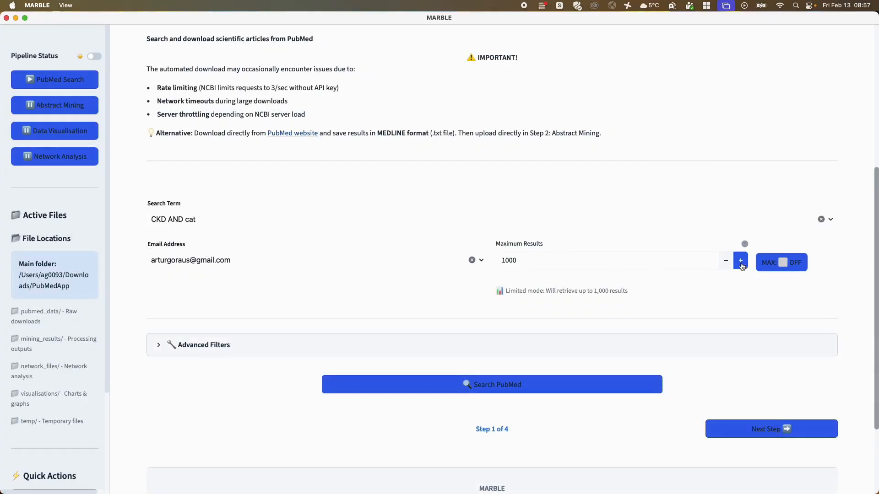
left_click(505, 261)
type("2")
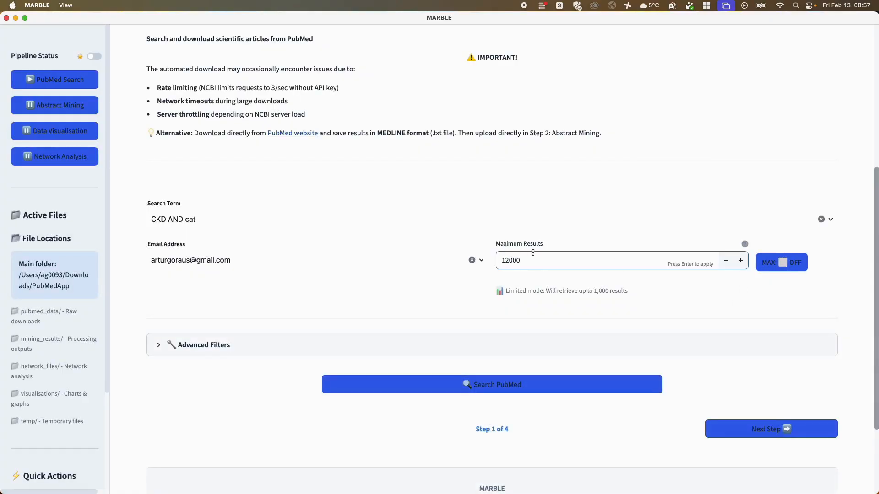
left_click(725, 260)
left_click(778, 265)
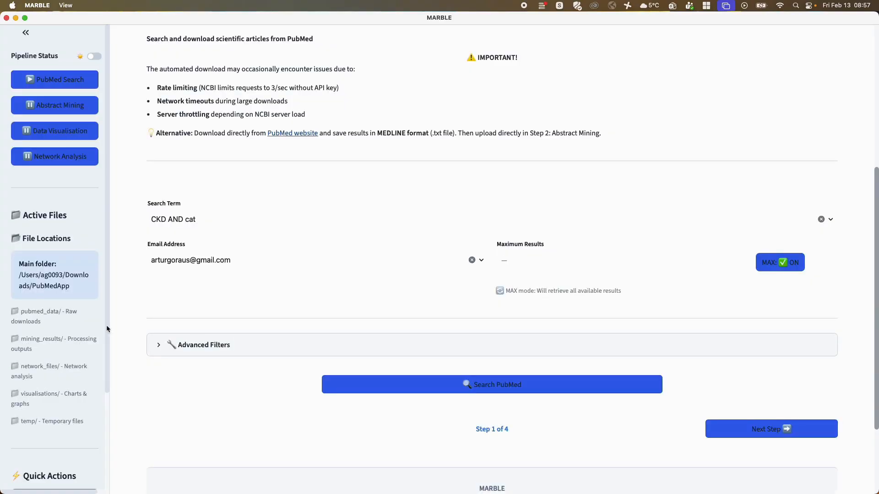
- Expand the advanced filters, try the date filter and its time range options, switch it off and collapse the filters
left_click(179, 346)
scroll(133, 327, "down", 10)
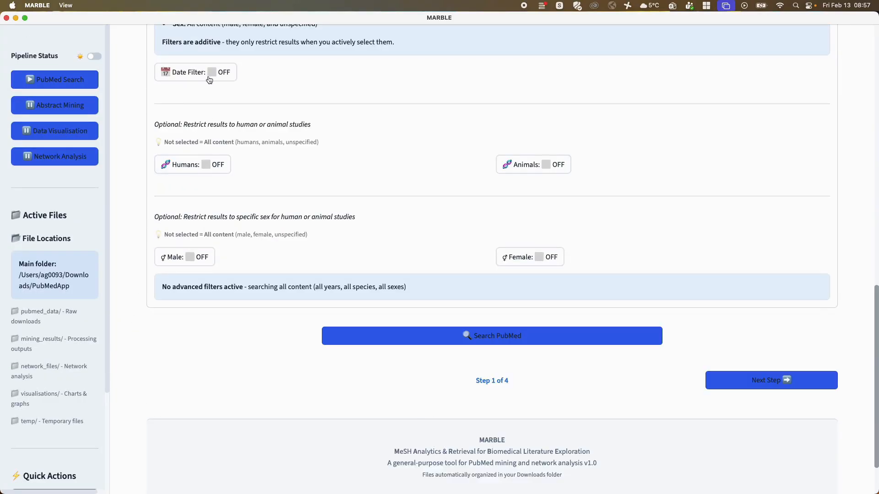
left_click(210, 80)
scroll(238, 137, "up", 3)
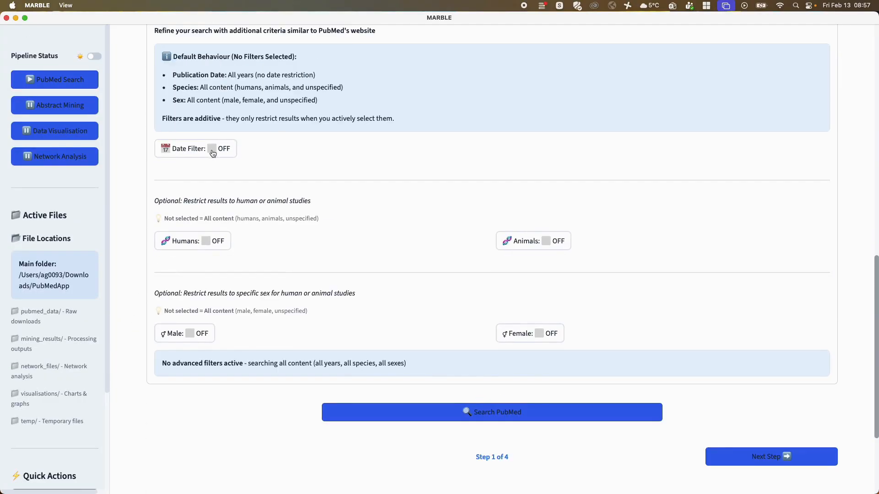
left_click(275, 195)
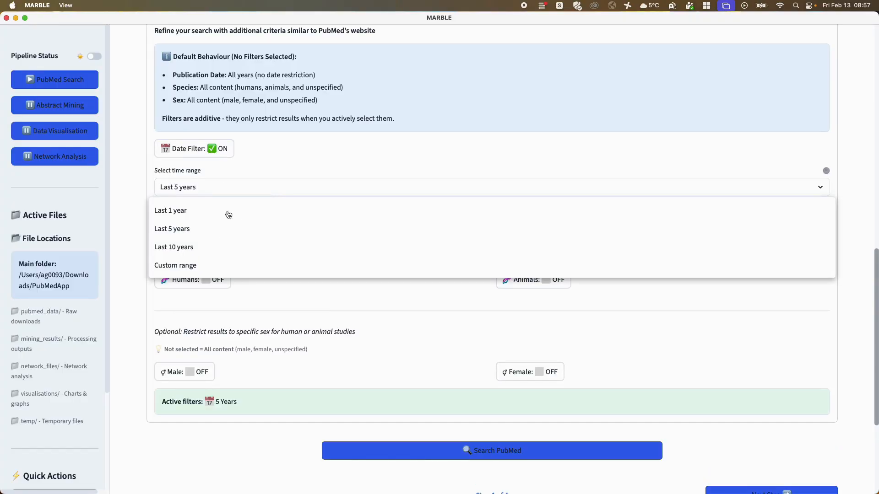
left_click(214, 151)
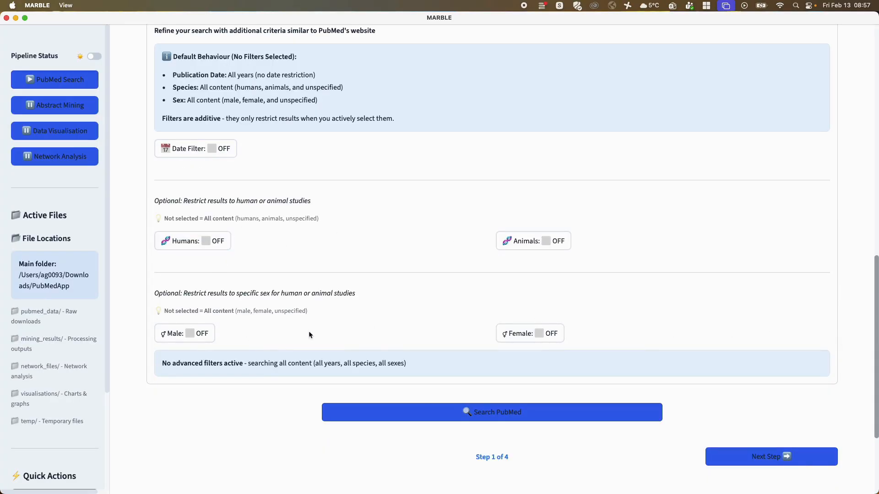
scroll(309, 331, "up", 4)
left_click(171, 185)
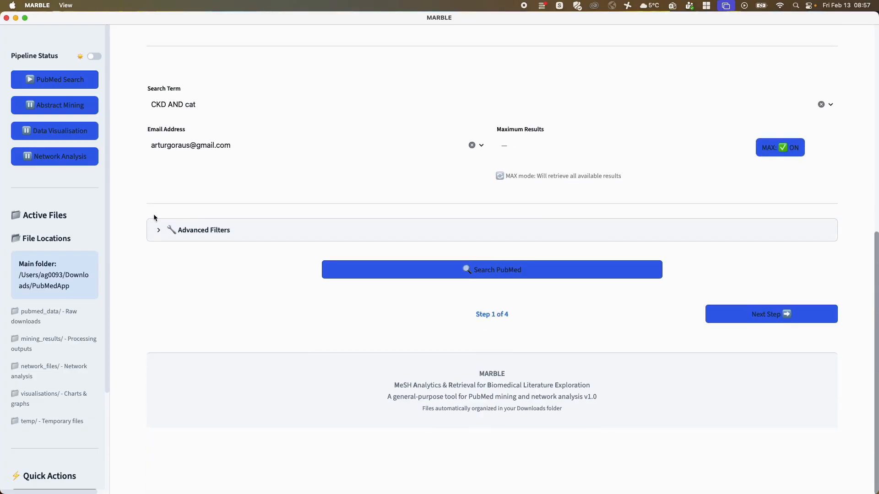
- Run the PubMed search to download the abstracts and proceed to the Abstract Mining stage
left_click(458, 277)
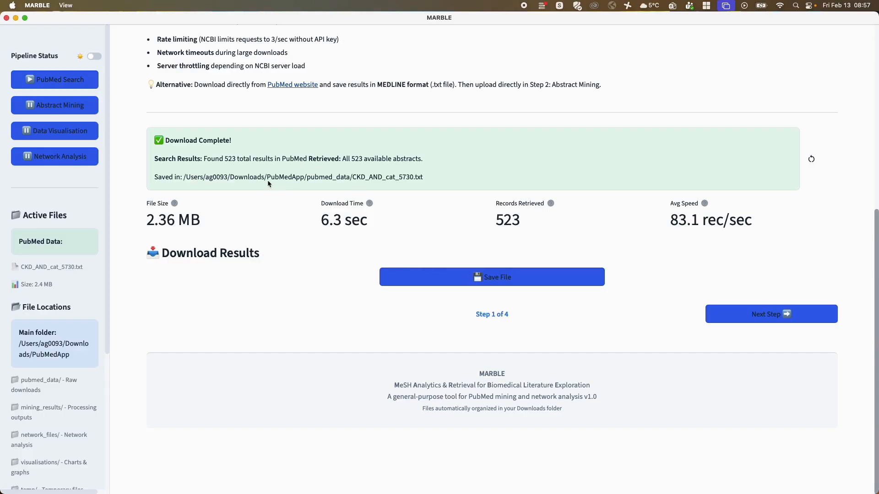
left_click(754, 310)
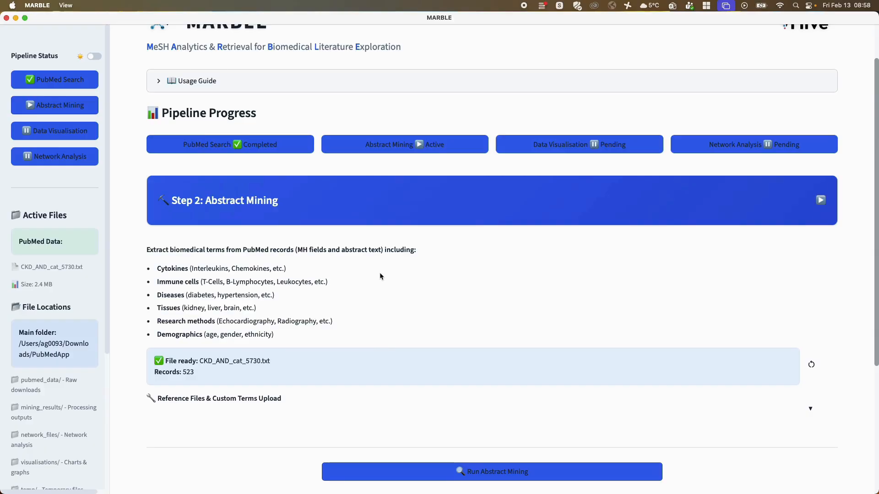
- Review the Abstract Mining overview, expand the Reference Files & Custom Terms Upload section and examine its reference data categories
scroll(379, 276, "down", 3)
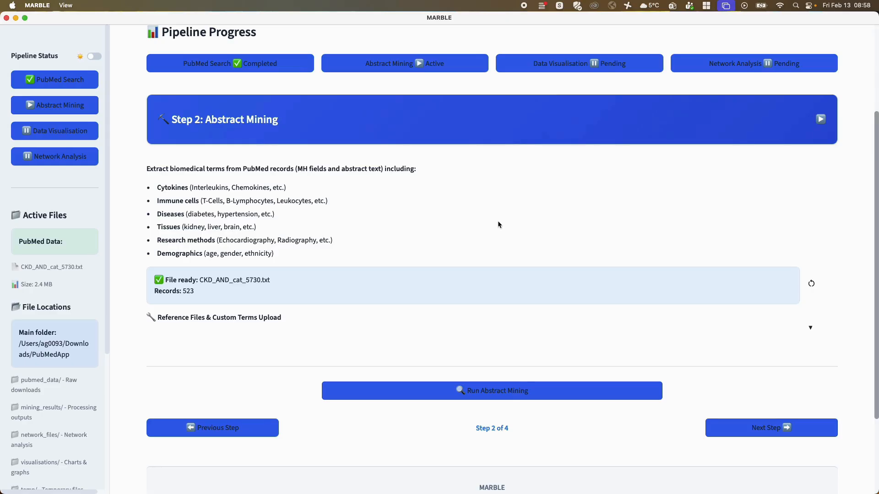
scroll(497, 221, "down", 3)
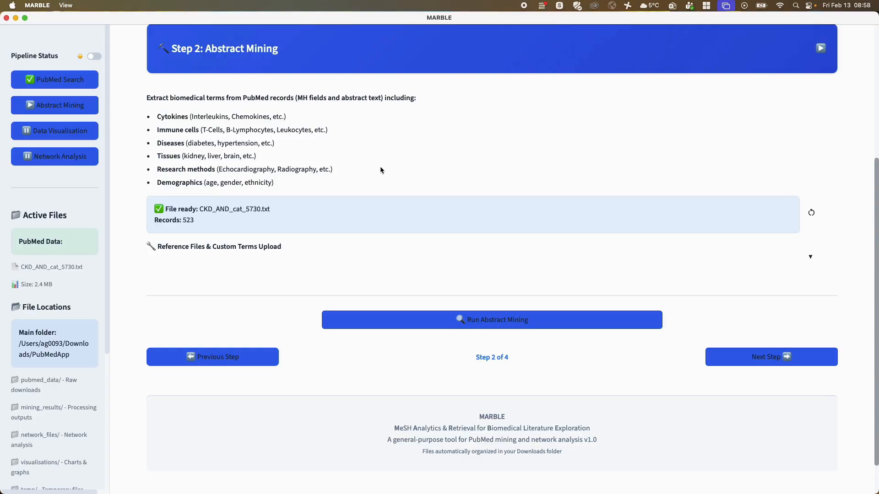
left_click(813, 257)
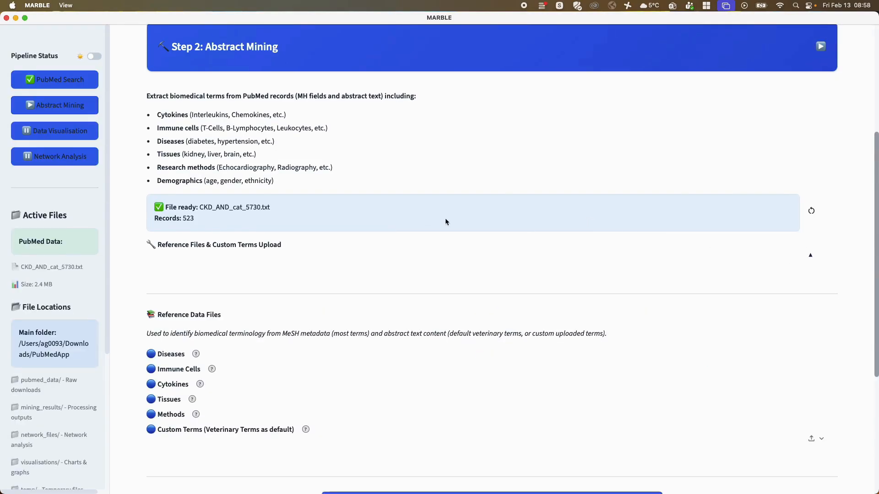
scroll(445, 222, "down", 5)
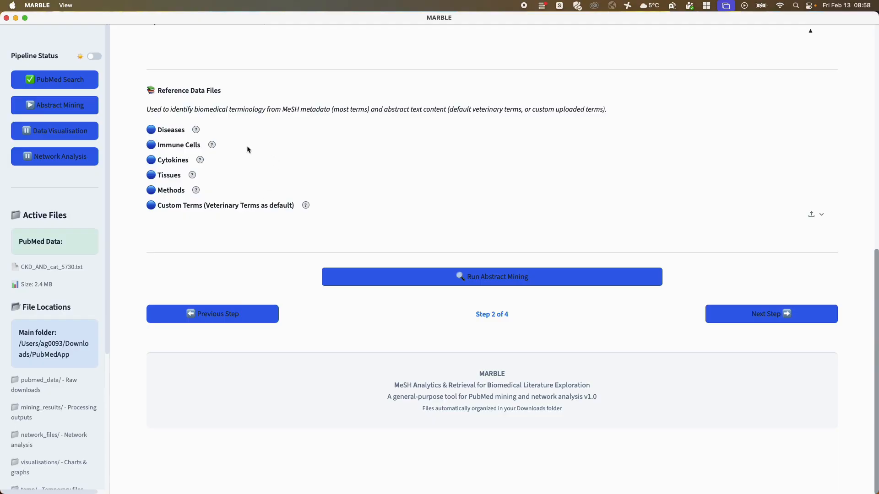
scroll(392, 178, "up", 2)
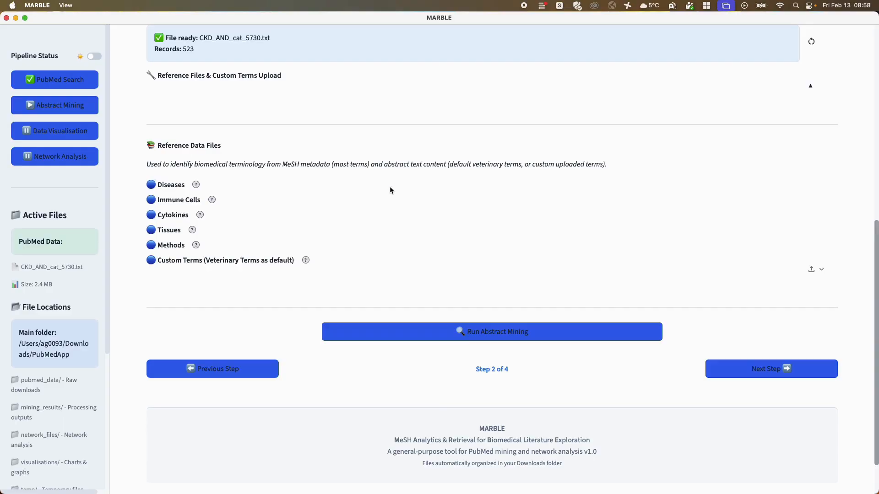
scroll(428, 263, "up", 7)
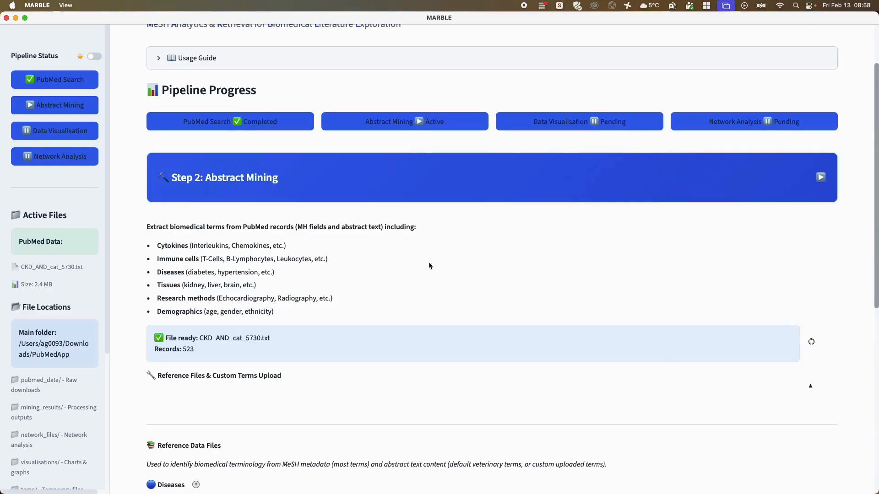
scroll(547, 295, "down", 6)
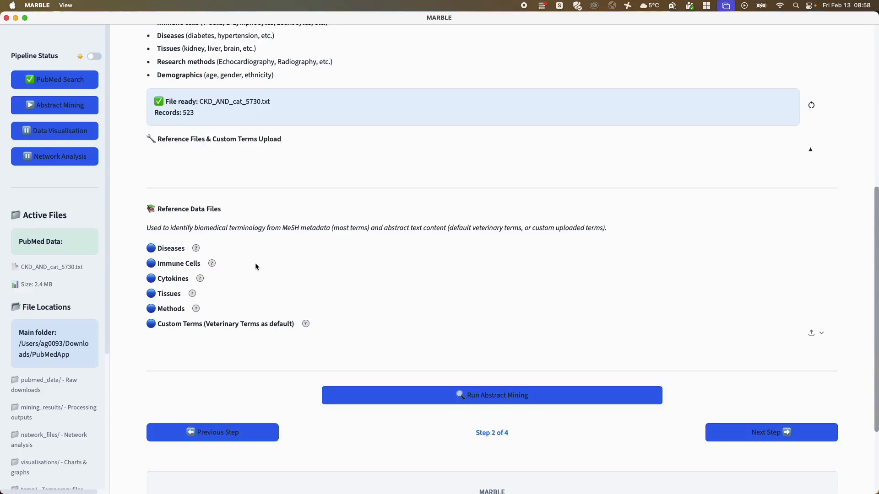
mouse_move(213, 263)
- Try to upload merged_136820.txt from the Downloads folder as the custom terms file, and dismiss that file
left_click(810, 333)
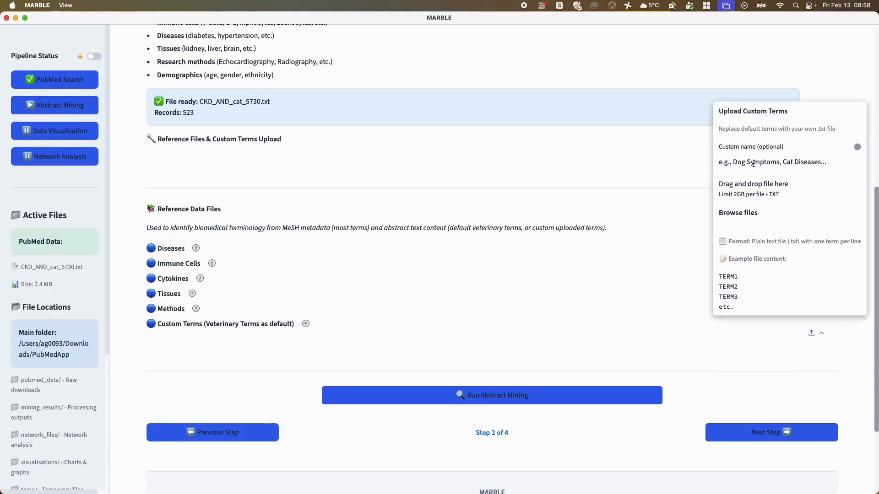
left_click(745, 216)
left_click_drag(367, 153, 357, 236)
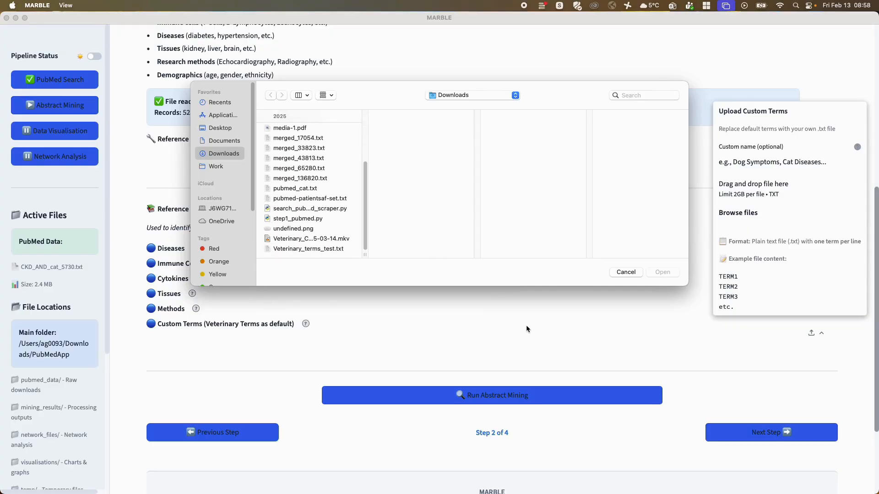
mouse_move(366, 234)
left_mouse_down()
mouse_move(366, 174)
mouse_move(365, 235)
mouse_move(365, 223)
left_mouse_up()
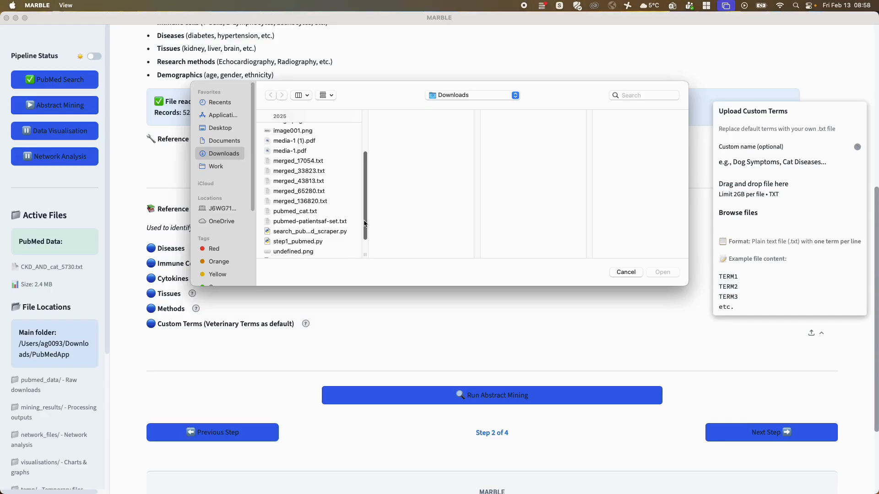
left_click_drag(365, 224, 369, 237)
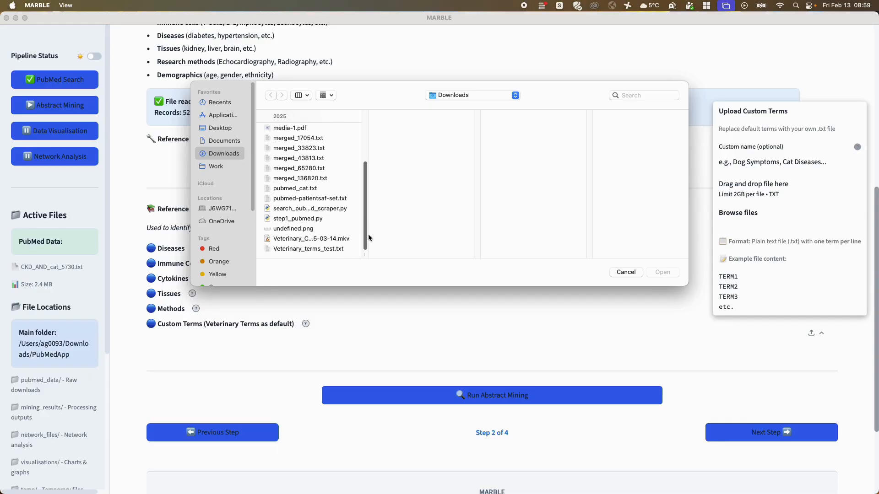
left_click(294, 179)
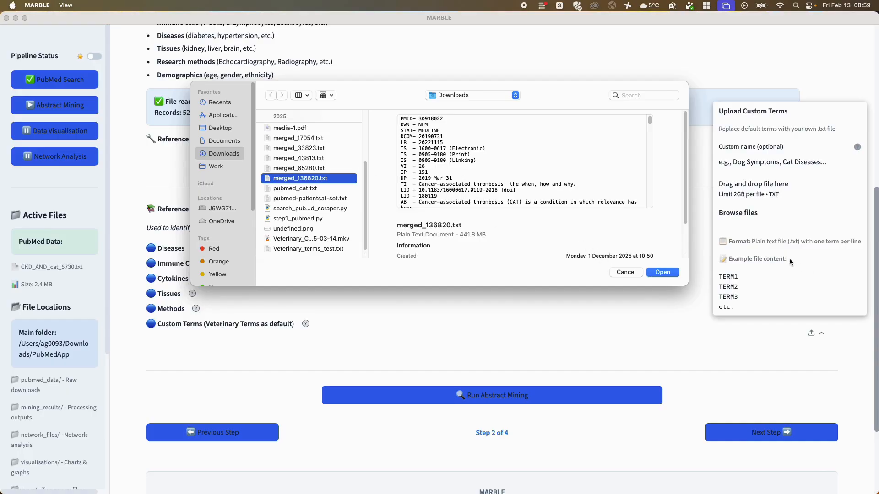
left_click(654, 275)
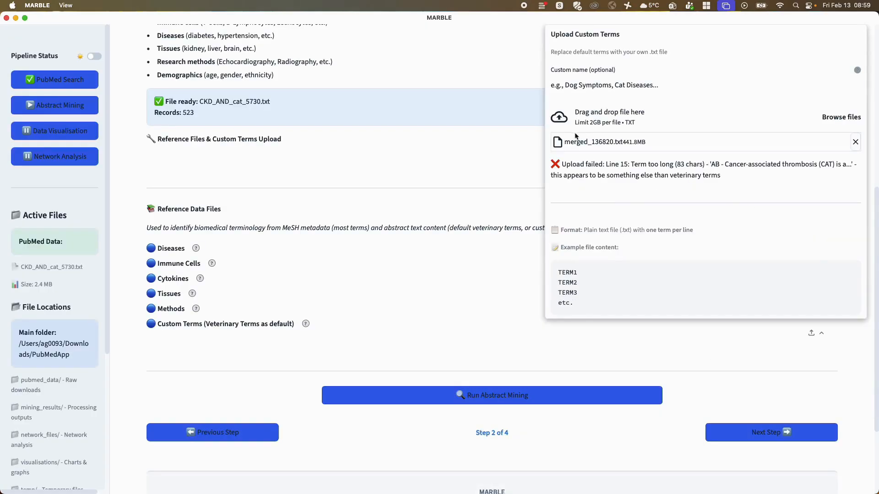
left_click(855, 142)
- Name the custom terms "Test Terms" and upload Veterinary_terms_test.txt from the Downloads folder as their file
left_click(622, 86)
type("T")
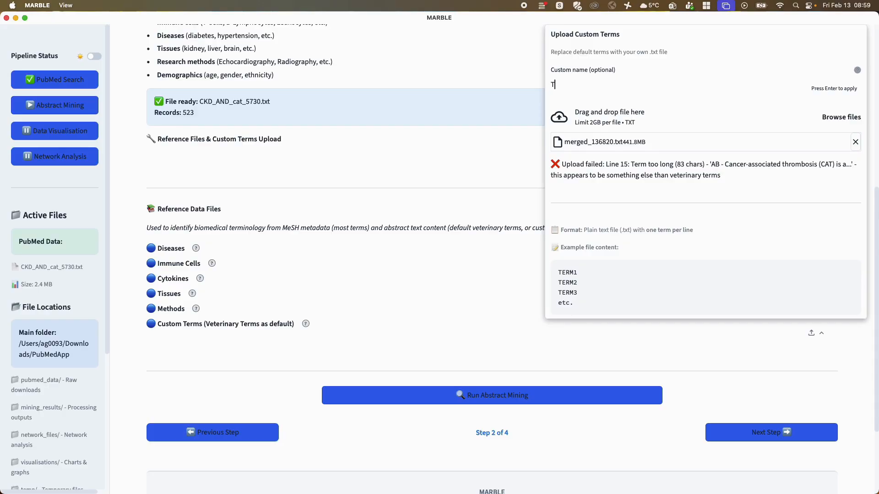
type("est Terms")
left_click(821, 121)
scroll(311, 210, "down", 5)
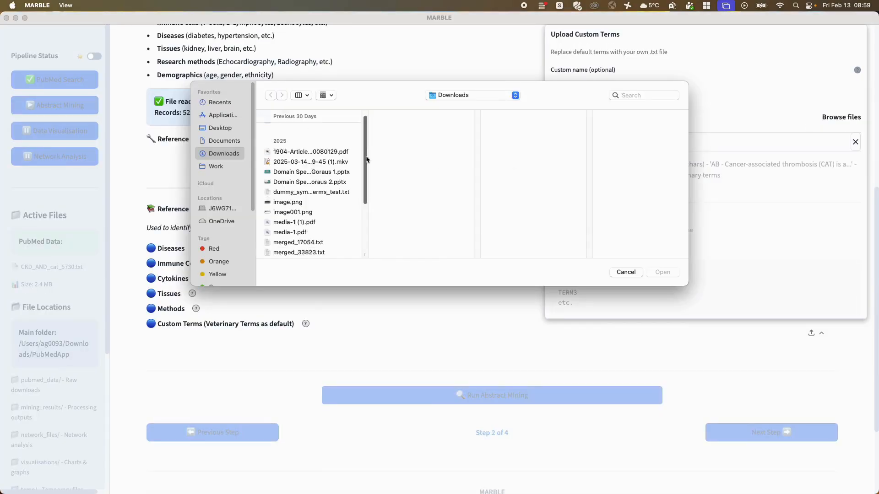
double_click(301, 250)
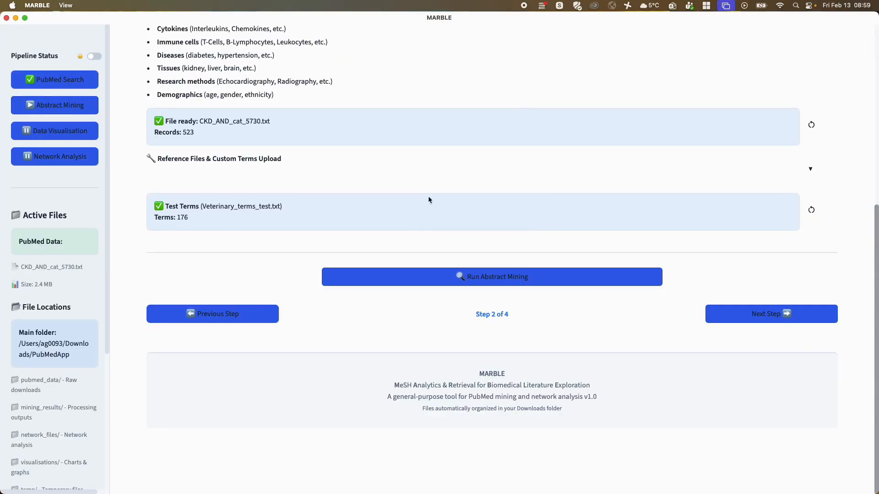
- Expand the reference files section to check the Test Terms source file, and run the abstract mining
left_click(810, 169)
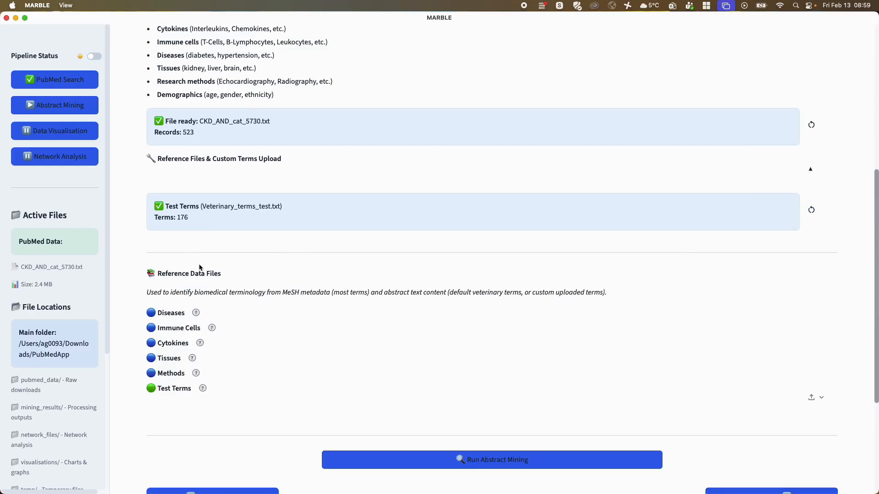
mouse_move(202, 389)
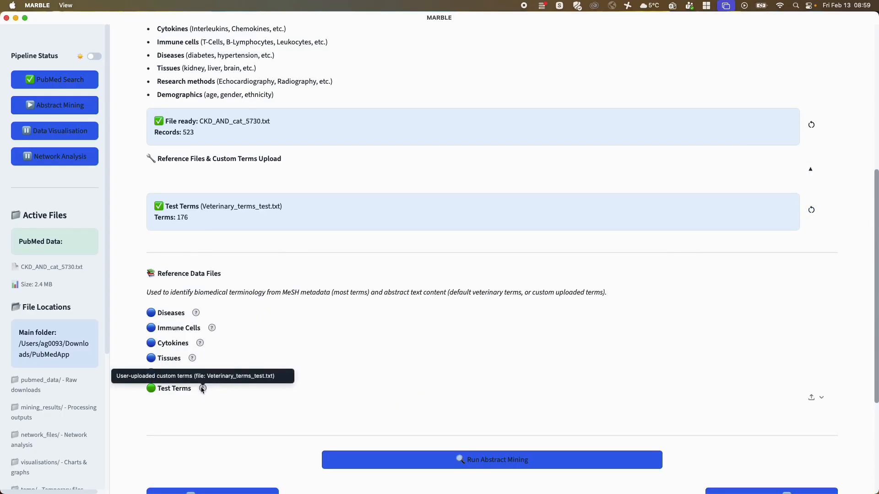
scroll(537, 239, "down", 5)
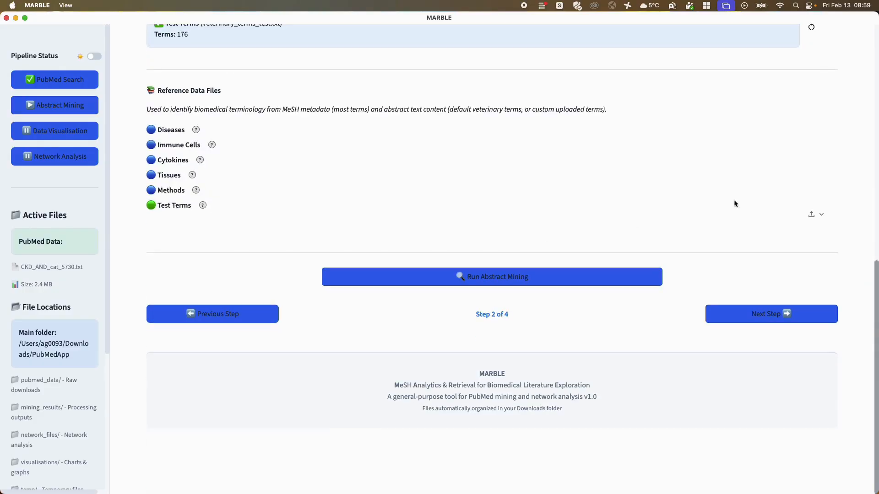
scroll(300, 124, "up", 2)
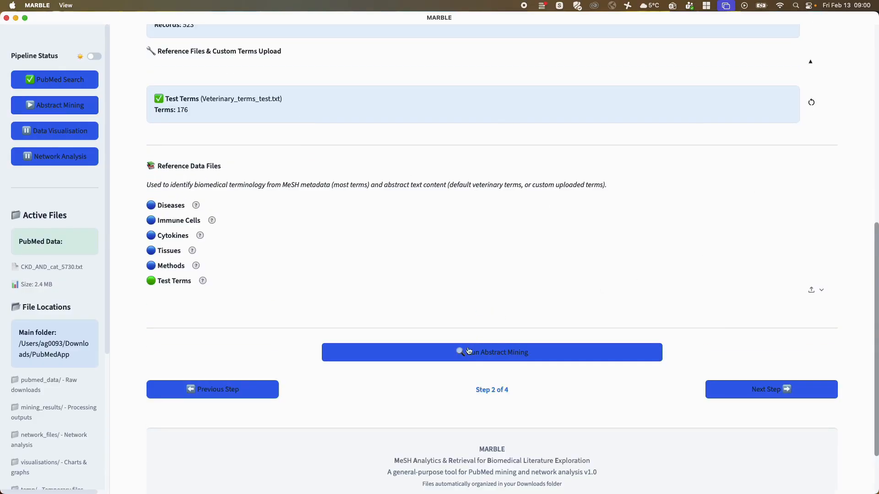
left_click(546, 355)
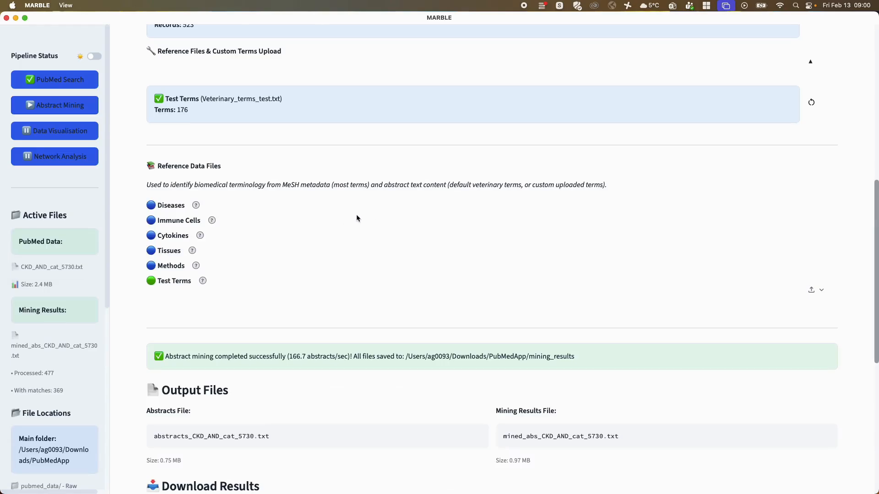
- Examine the mining output files, their save location, the download options and the result statistics, including the explanation of Biomedical Matches
scroll(358, 213, "down", 3)
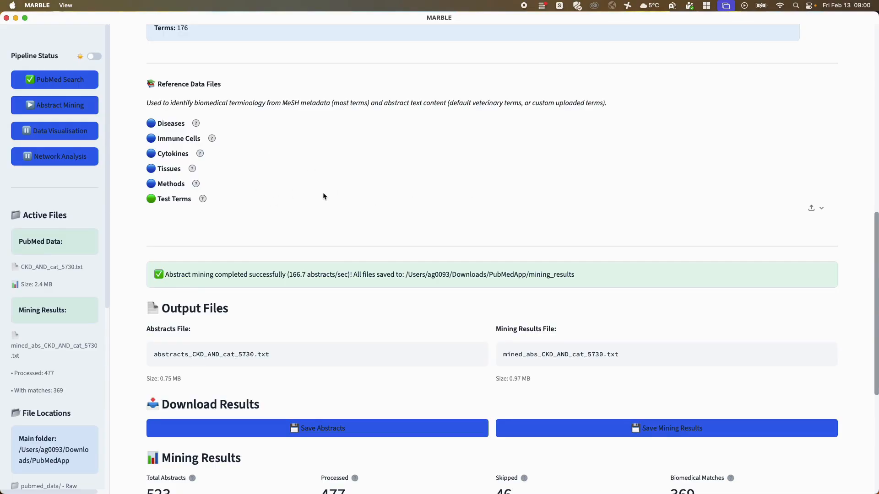
scroll(463, 175, "down", 6)
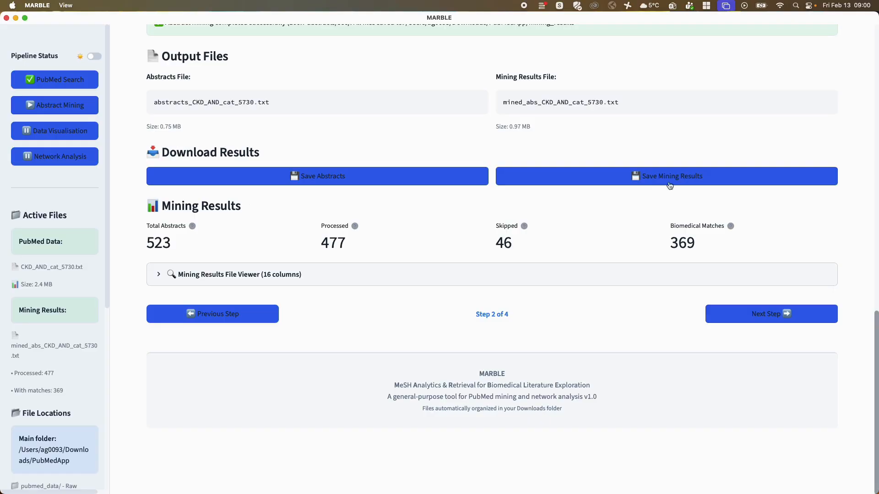
scroll(506, 158, "up", 2)
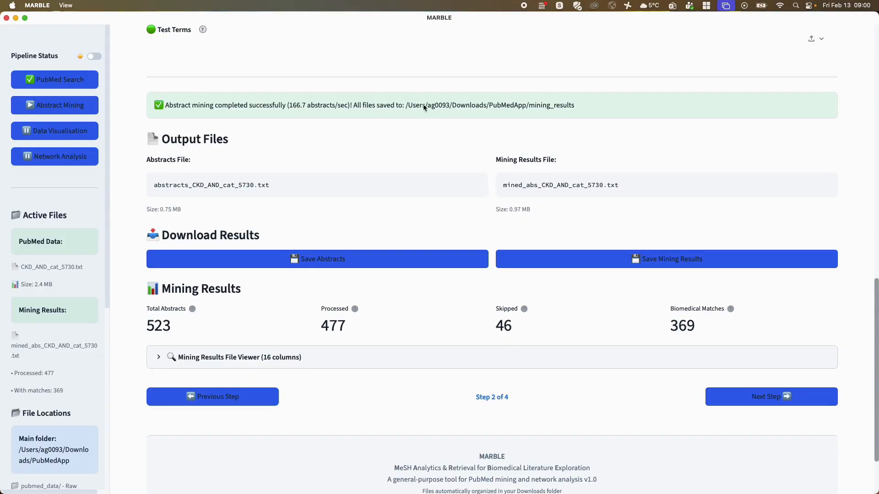
scroll(495, 124, "down", 2)
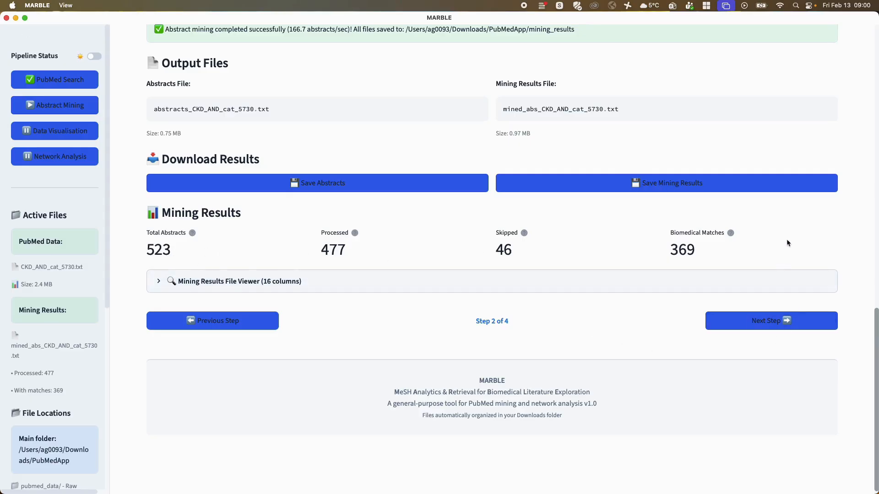
mouse_move(729, 233)
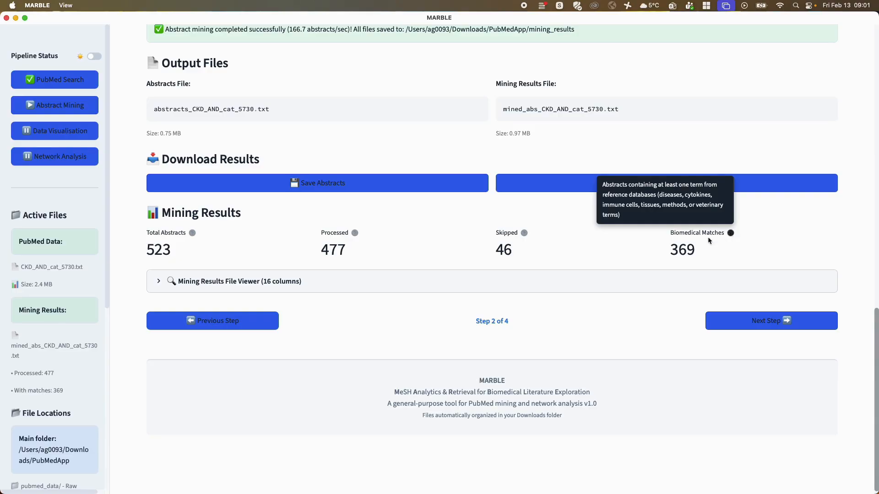
scroll(611, 281, "up", 5)
scroll(724, 226, "up", 4)
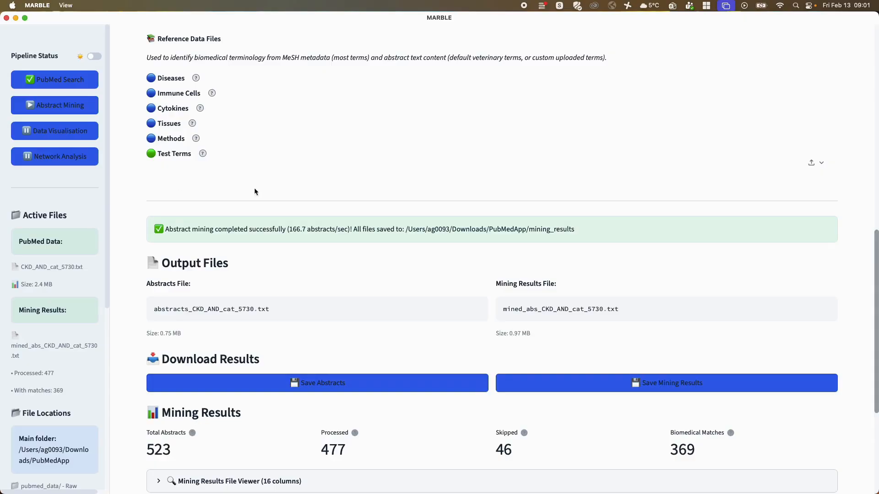
scroll(581, 151, "down", 5)
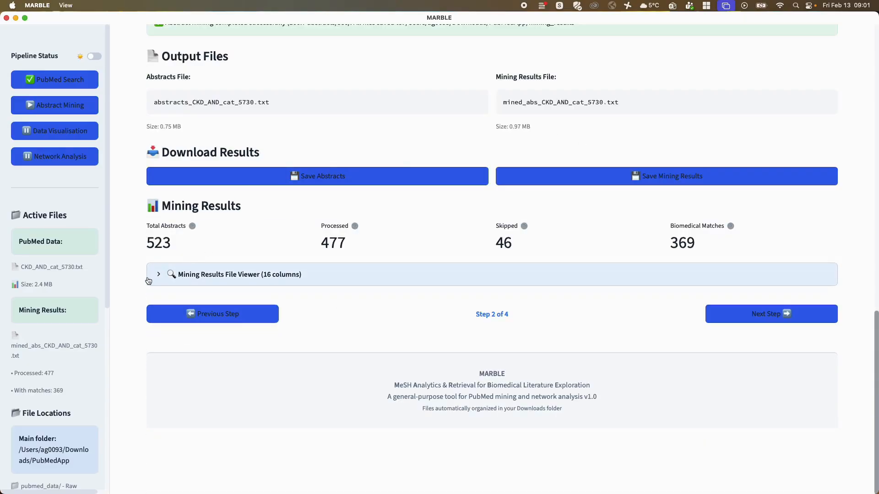
scroll(562, 159, "up", 2)
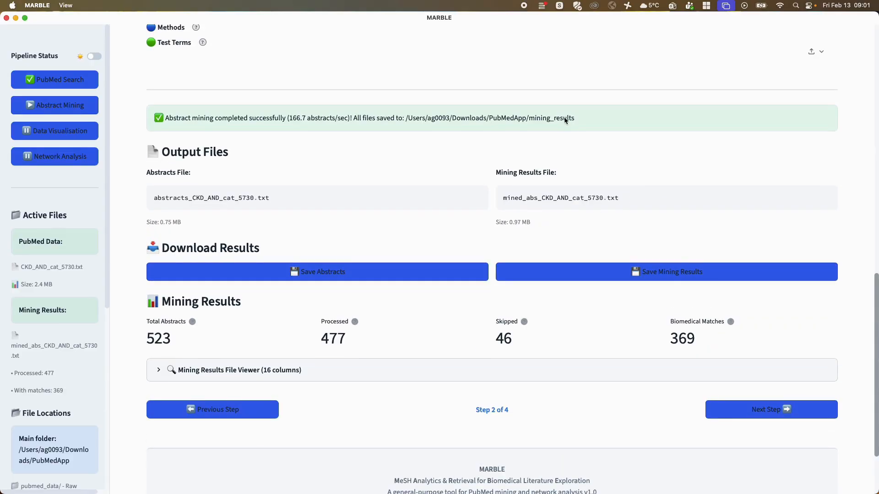
scroll(443, 179, "down", 2)
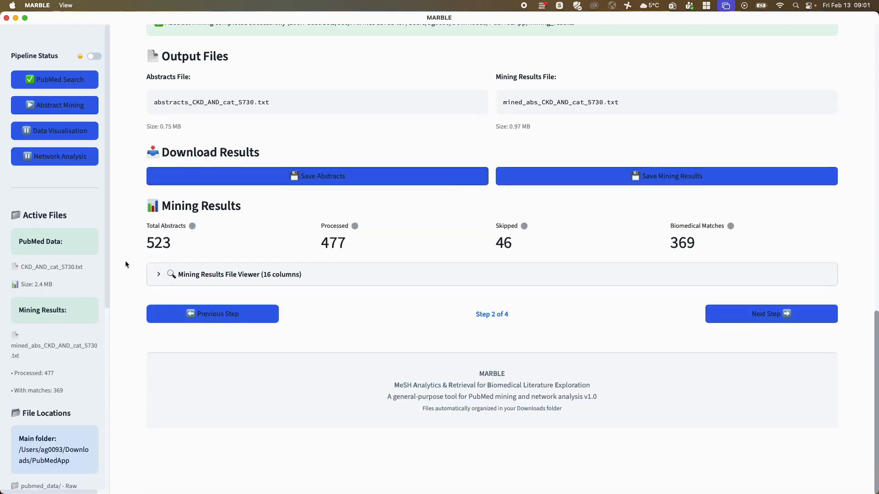
- Expand the Mining Results File Viewer and examine the table's MeSH Terms, Diseases, Methods and Custom Terms columns
left_click(158, 276)
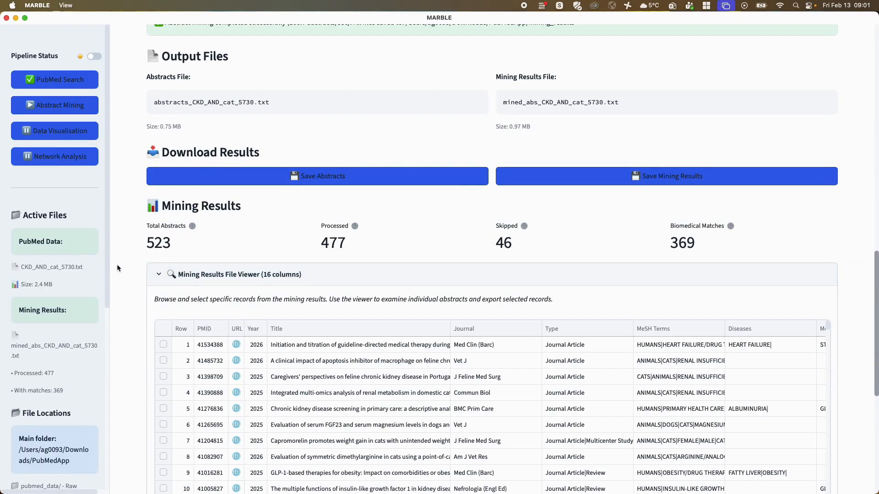
scroll(130, 260, "down", 5)
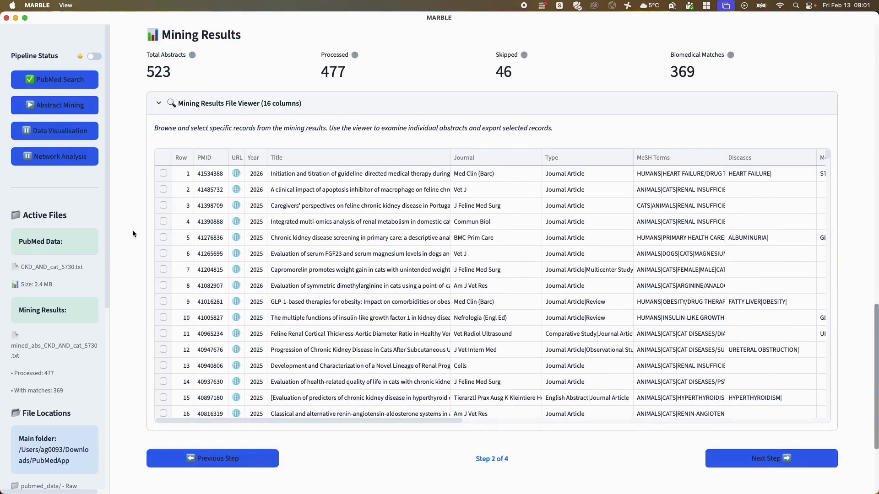
scroll(130, 207, "down", 1)
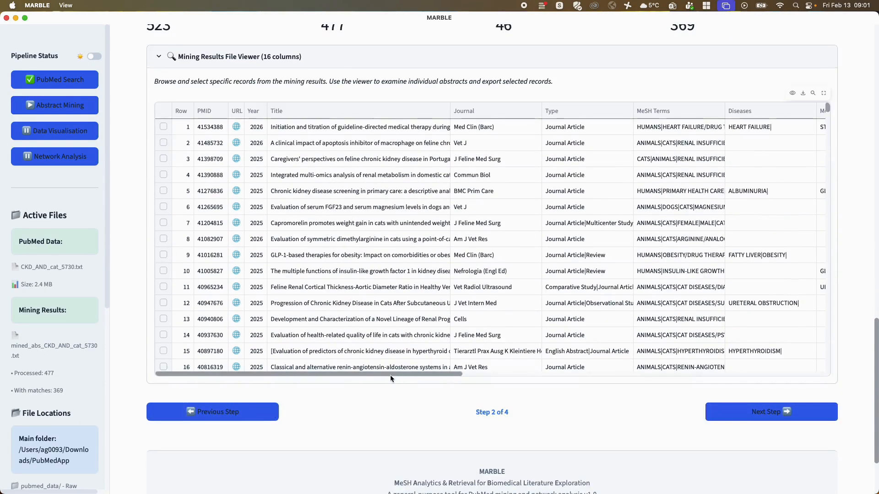
left_click_drag(390, 375, 366, 374)
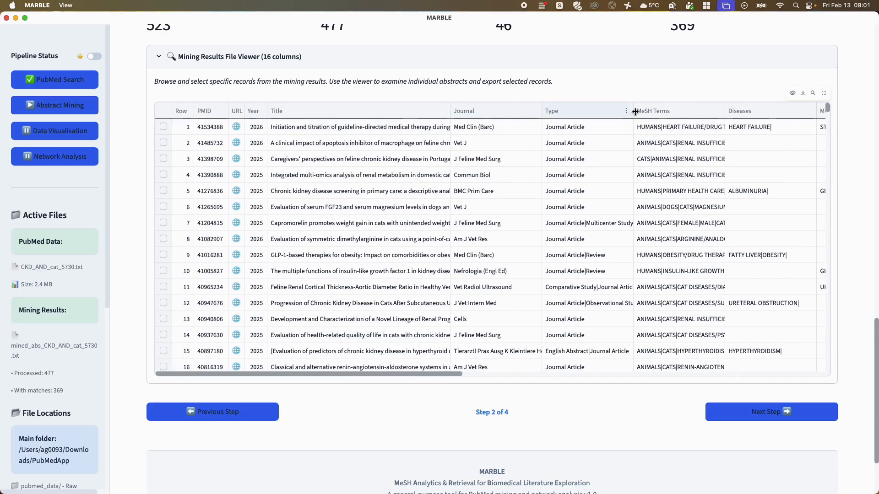
left_click_drag(282, 374, 488, 373)
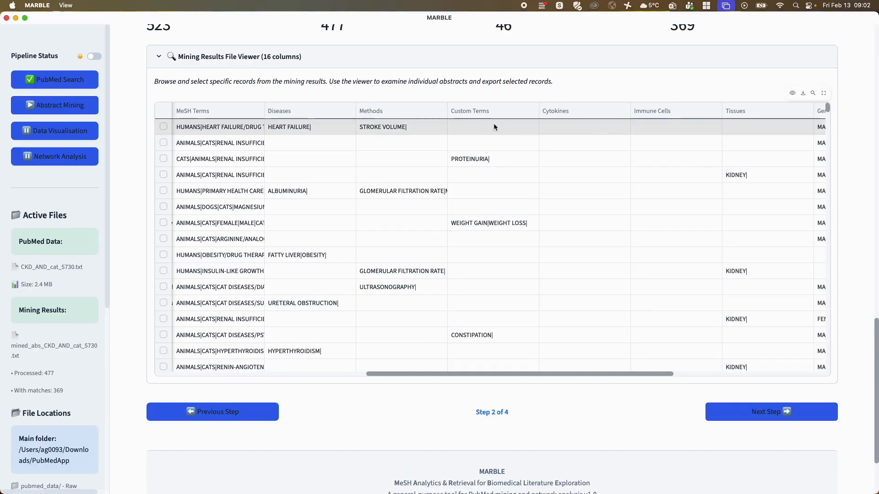
- Widen the Gender column and examine the mining table's remaining columns, from Cytokines through Abstract, including an abstract further down
left_click_drag(590, 374, 667, 376)
left_click_drag(715, 377, 768, 377)
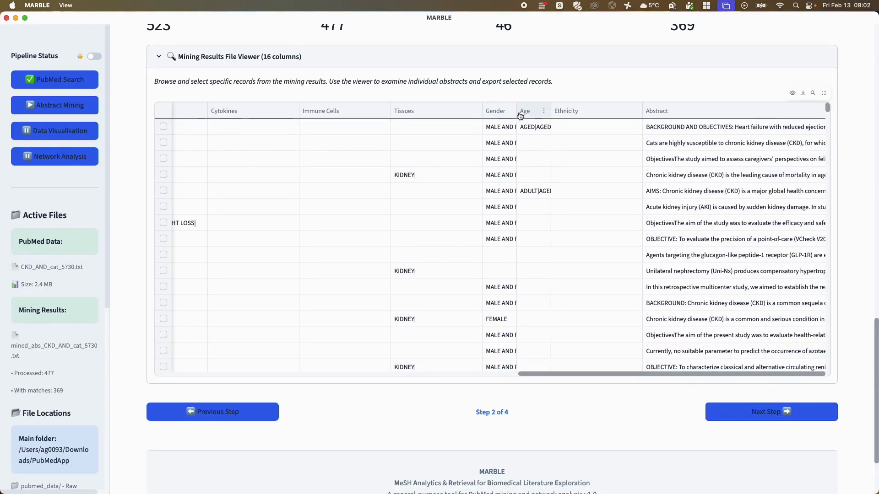
left_click_drag(517, 112, 550, 114)
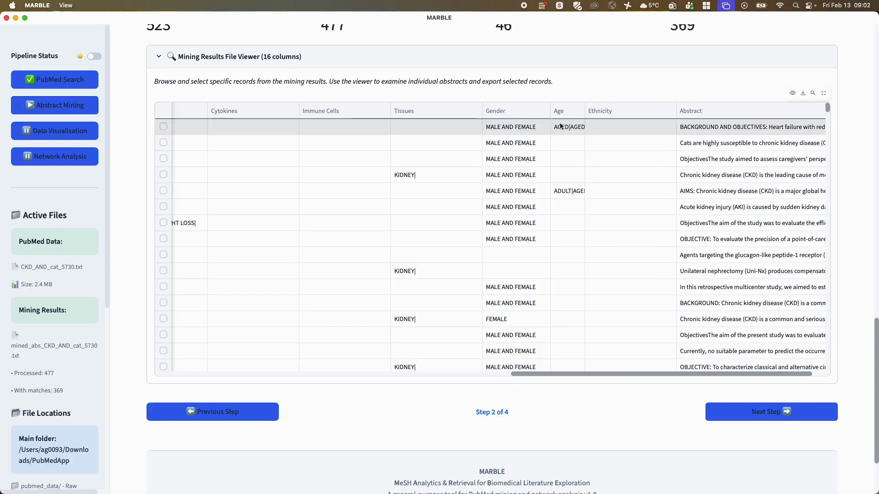
left_click_drag(828, 107, 831, 173)
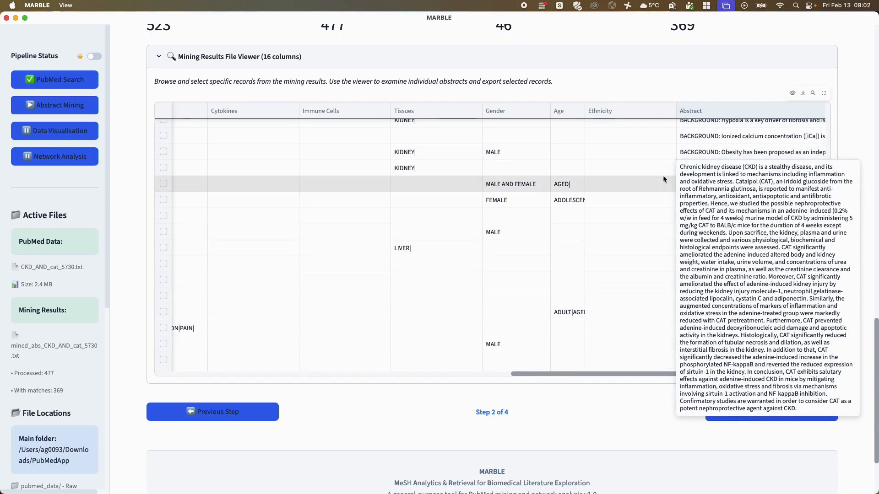
left_click_drag(632, 373, 233, 384)
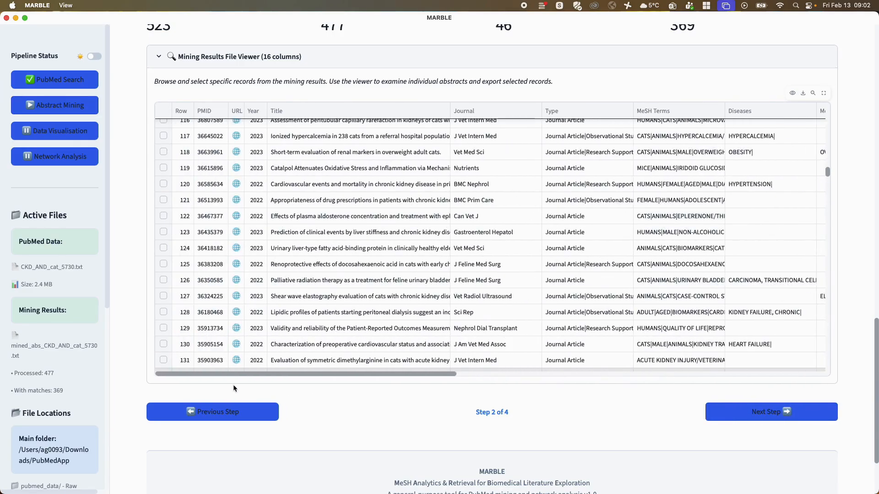
- Select the records in rows 118, 120, 123, 126 and 129 of the mining results table
scroll(127, 356, "down", 4)
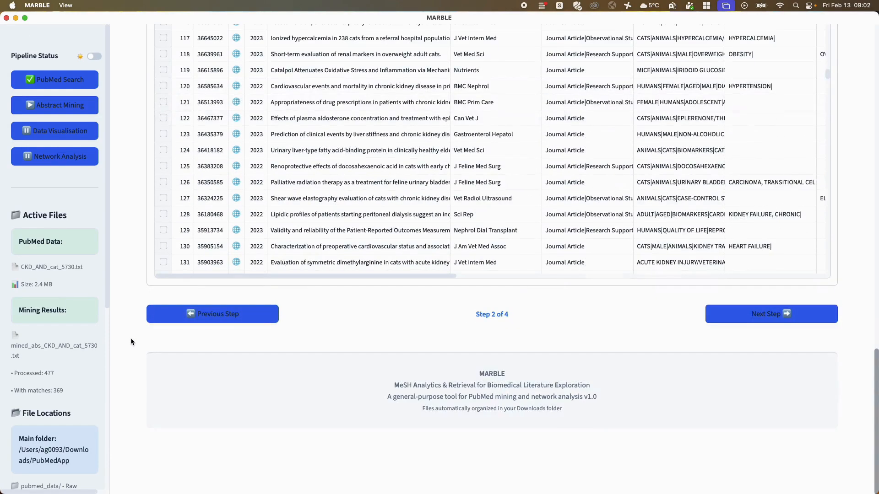
left_click(163, 150)
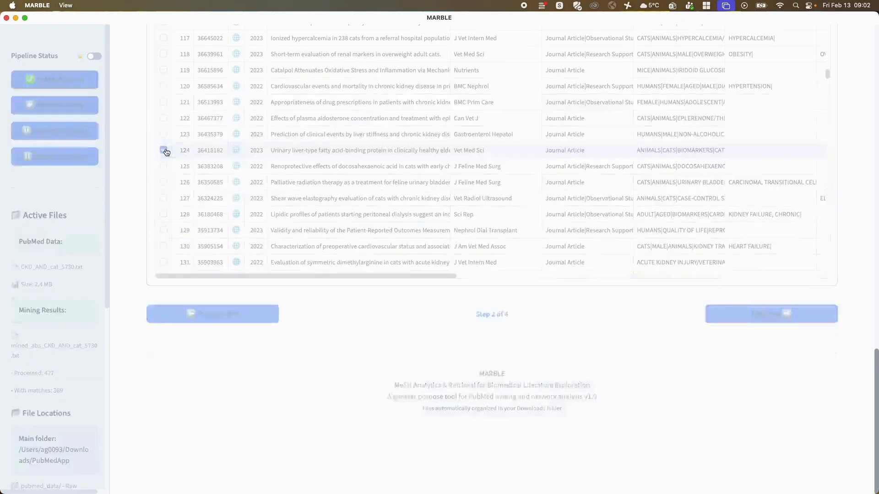
left_click(164, 183)
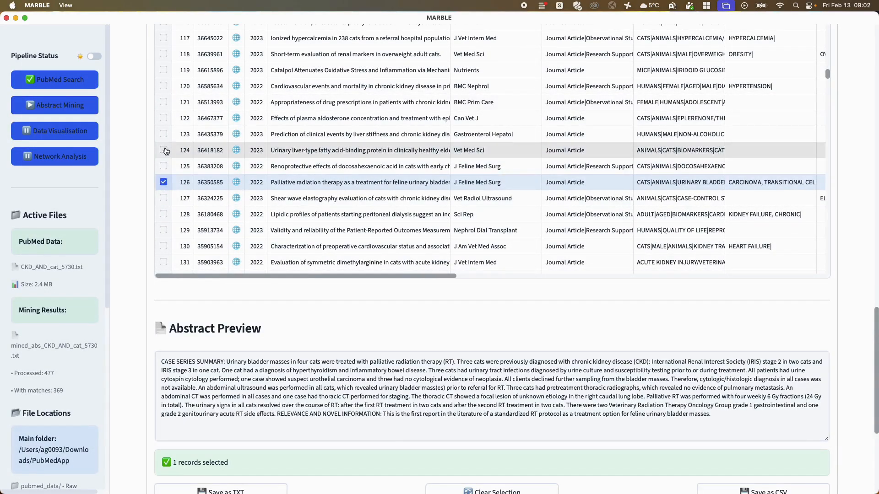
left_click(164, 134)
left_click(164, 86)
left_click(163, 54)
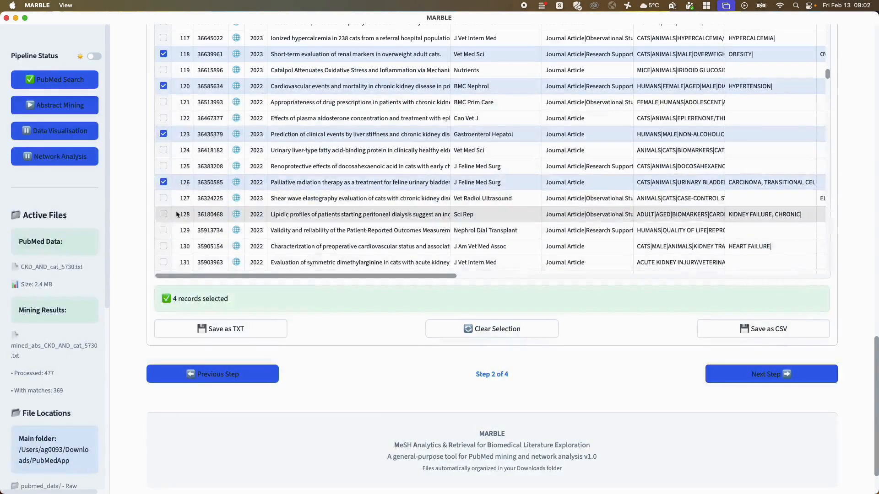
left_click(163, 230)
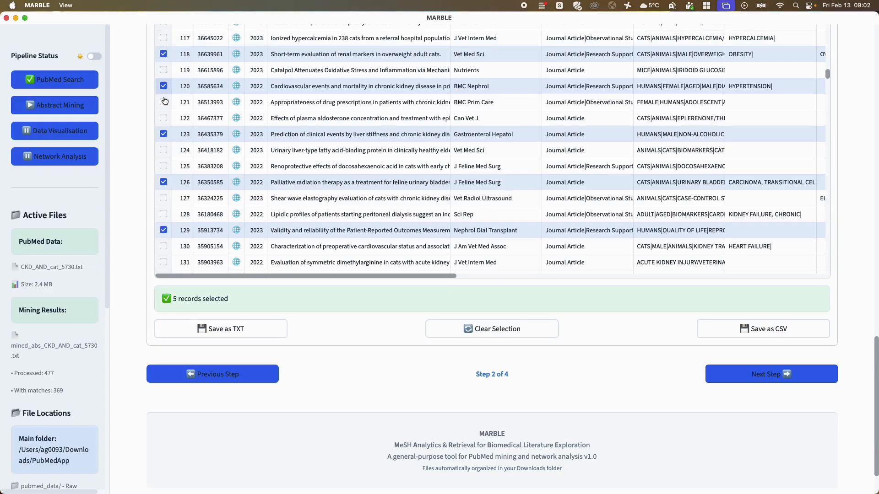
- Save the selected mining records as both TXT and CSV files, and clear the selection
left_click(227, 327)
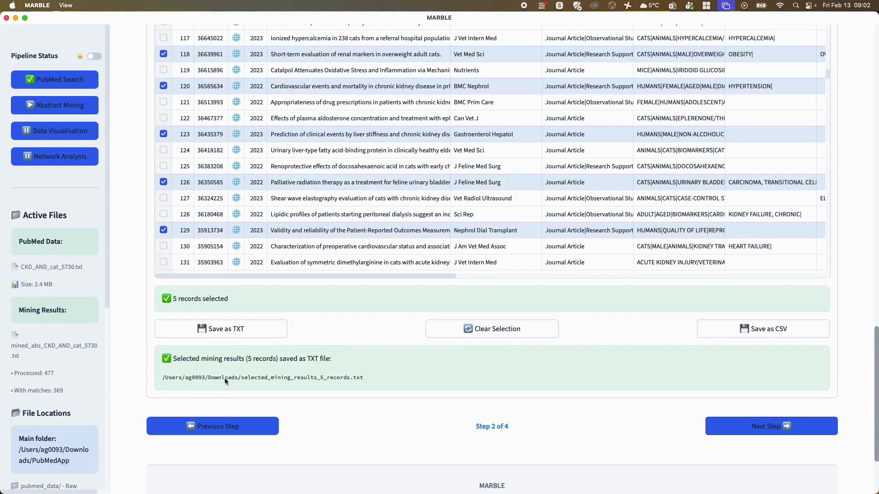
left_click(765, 332)
left_click(478, 330)
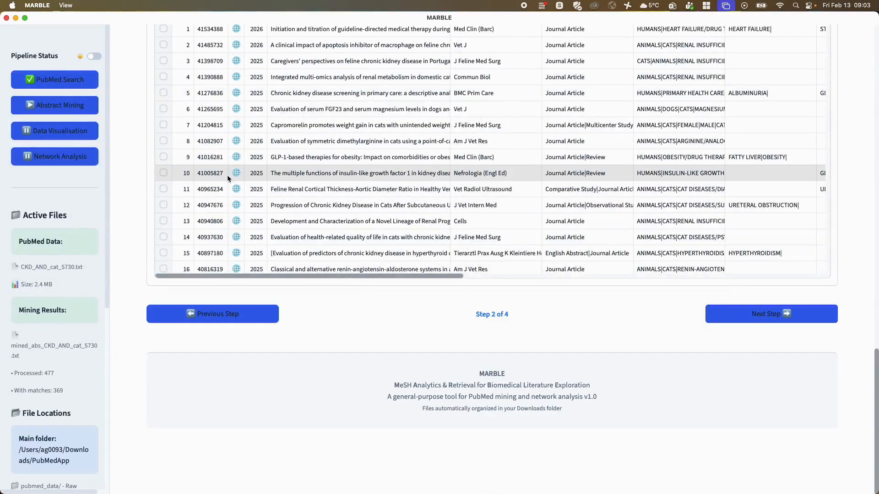
- View the PubMed page of the row 6 article on serum FGF23 and magnesium, and close it again
scroll(244, 172, "up", 3)
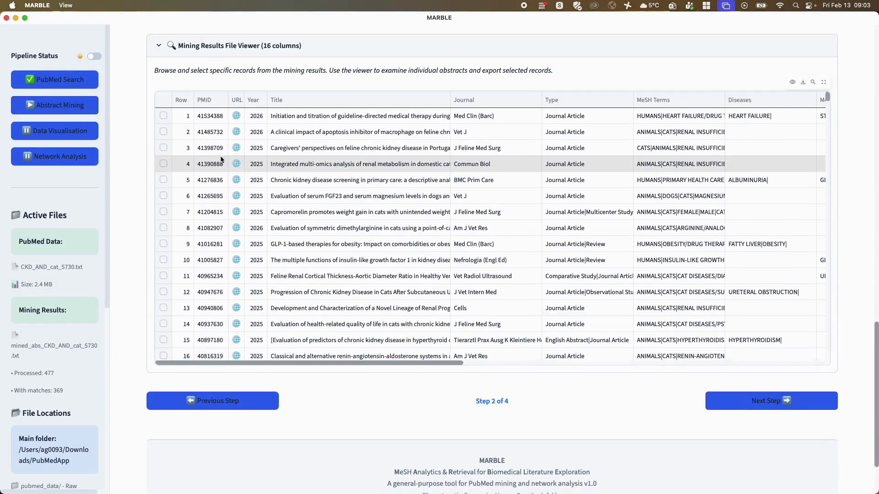
left_click(237, 198)
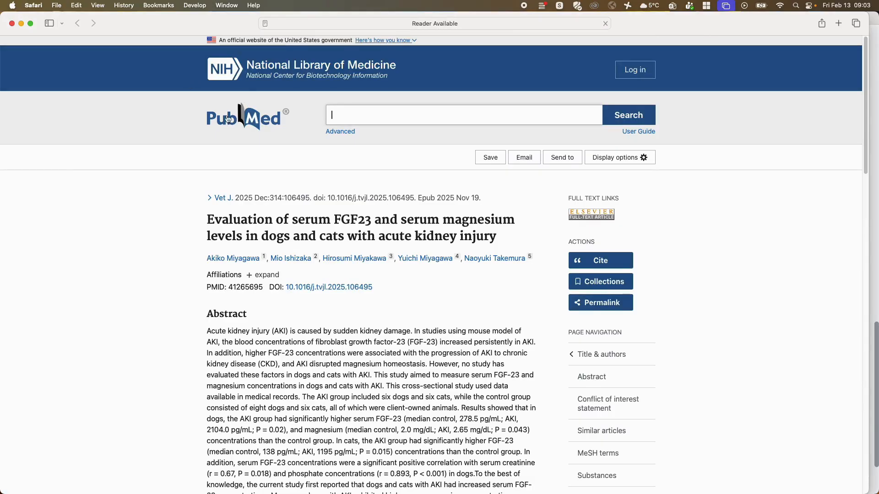
left_click(12, 24)
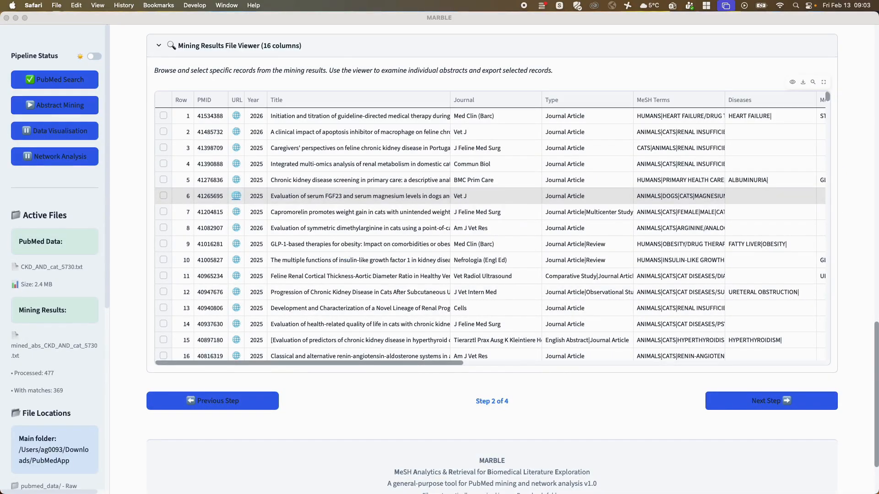
- Check the Downloads folder in Finder for the exported selected_mining_results_5_records CSV and TXT files
left_click_drag(2, 492, 385, 104)
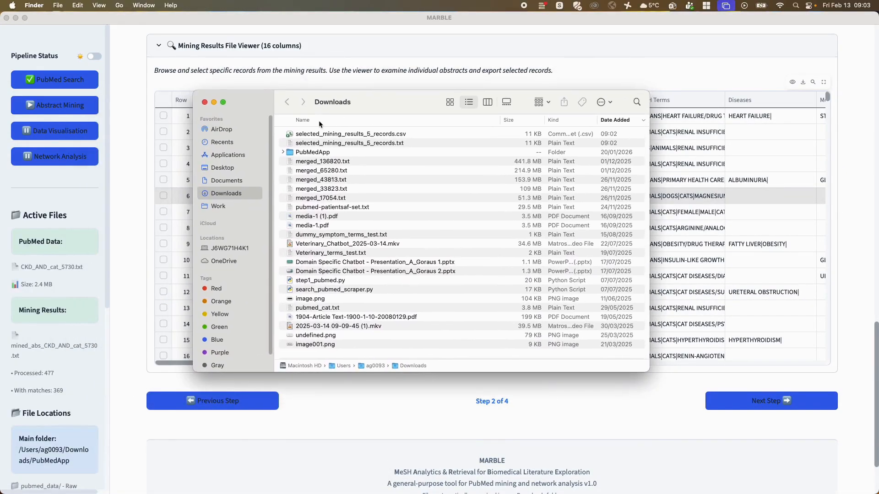
left_click(362, 136)
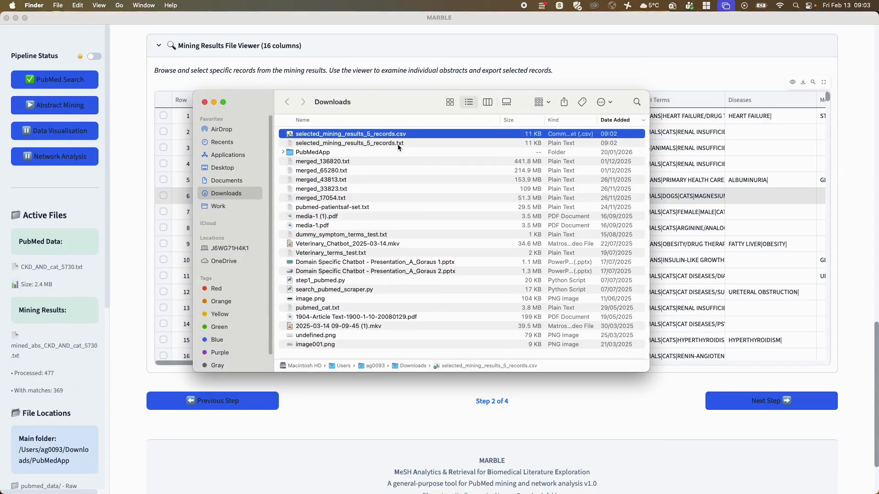
left_click_drag(399, 106, 0, 366)
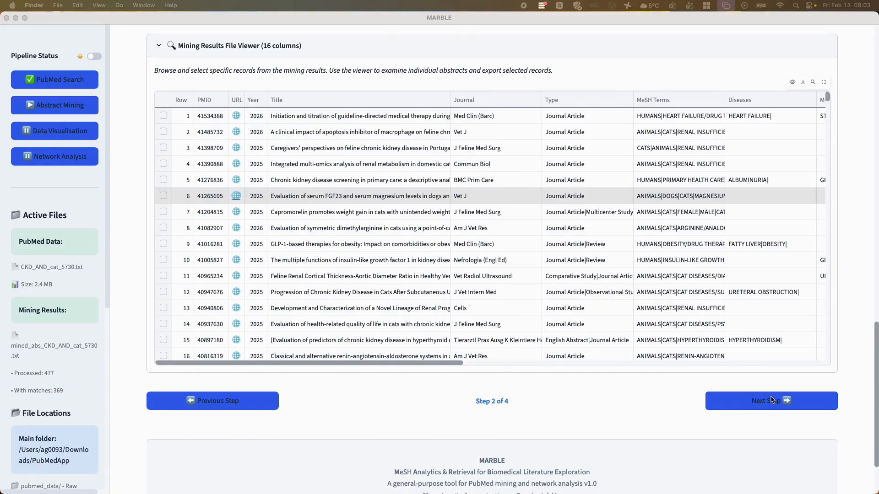
- Proceed to the Data Visualisation step in MARBLE and analyse all available data
left_click(787, 400)
left_click(786, 400)
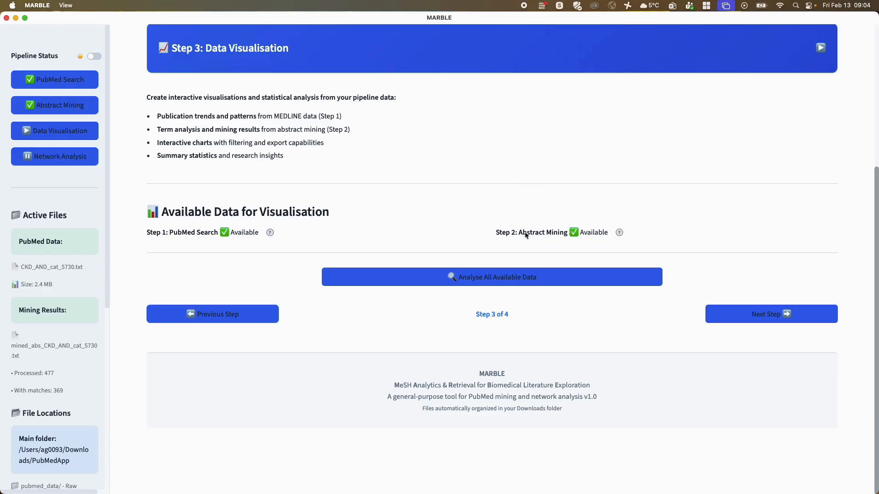
left_click(485, 276)
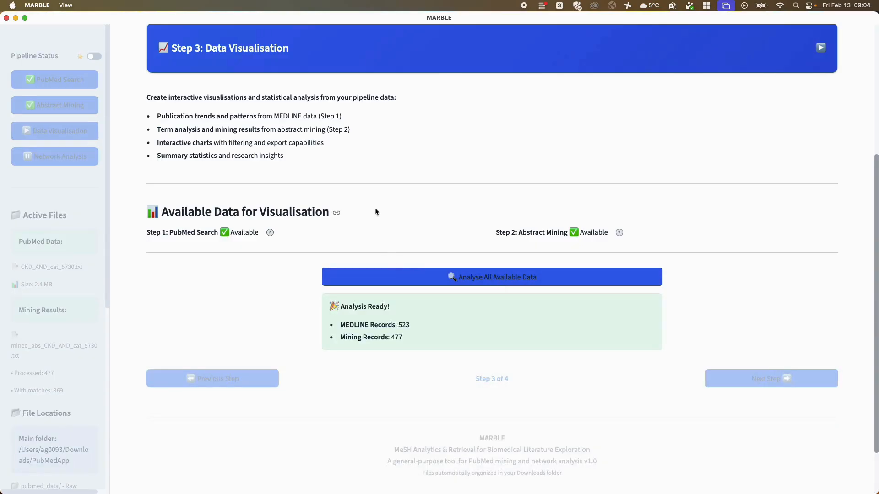
- Examine the MEDLINE Data Analysis charts: publication timeline, journal distribution, publication types, and abstract length distribution with its statistics
scroll(432, 168, "down", 6)
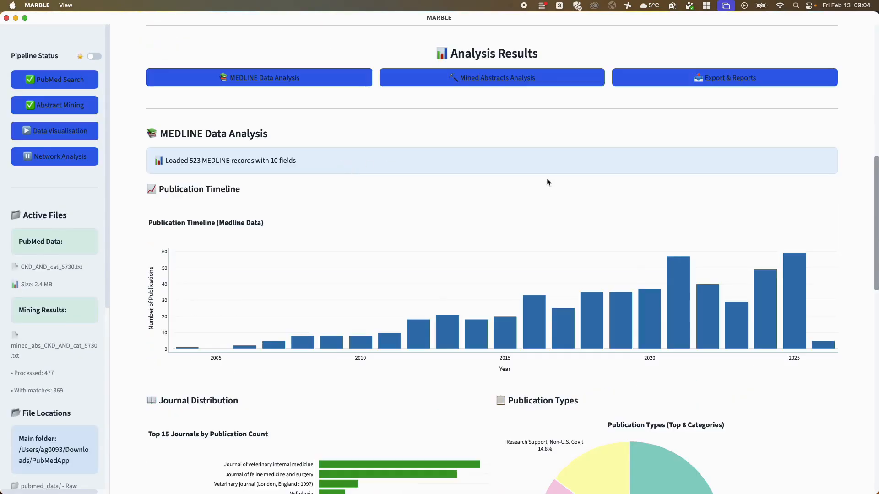
scroll(415, 167, "up", 5)
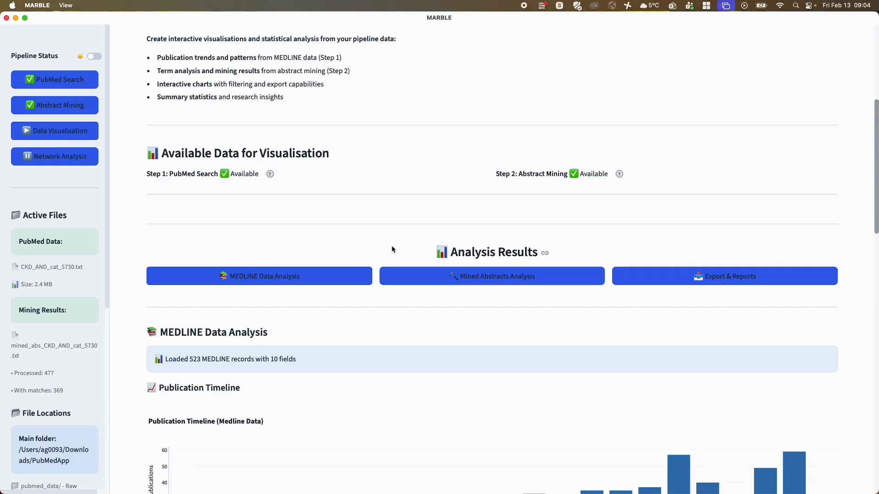
scroll(391, 246, "down", 2)
scroll(455, 246, "down", 2)
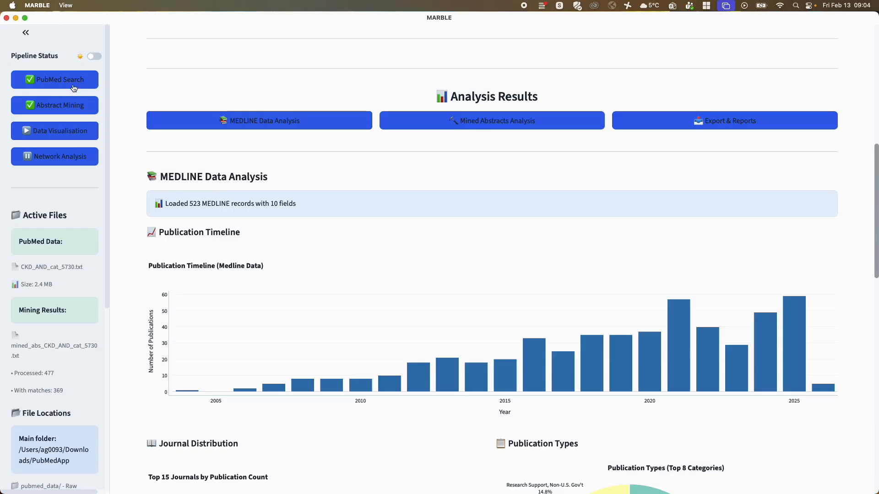
scroll(401, 215, "down", 3)
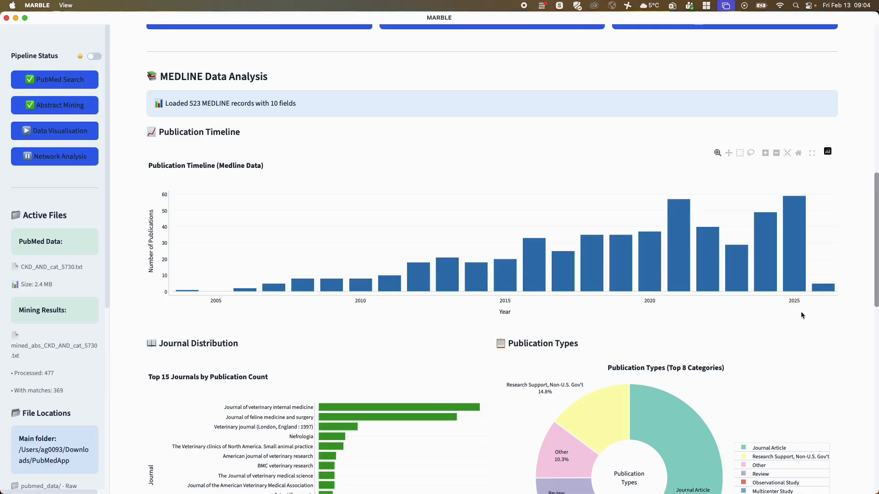
scroll(196, 165, "down", 5)
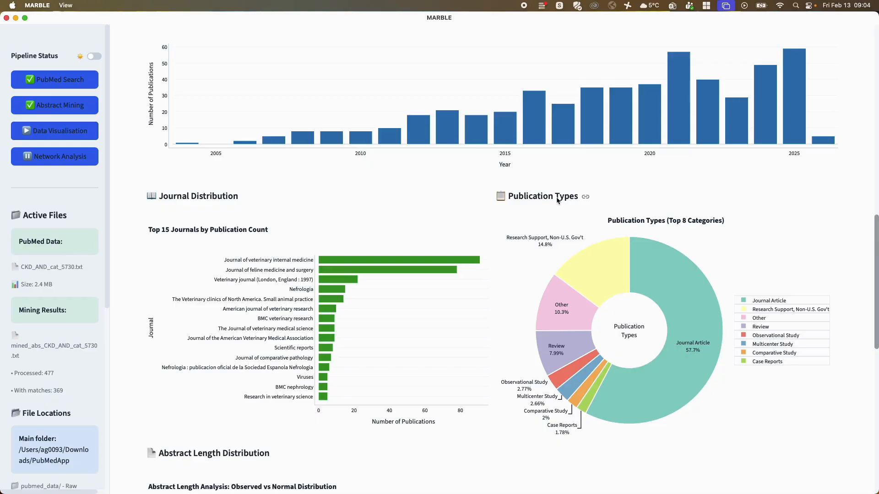
scroll(821, 276, "down", 5)
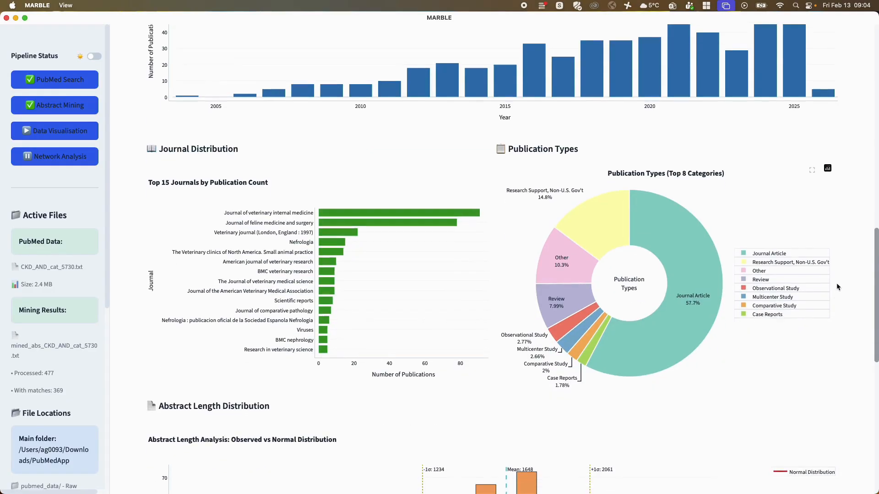
scroll(822, 263, "down", 12)
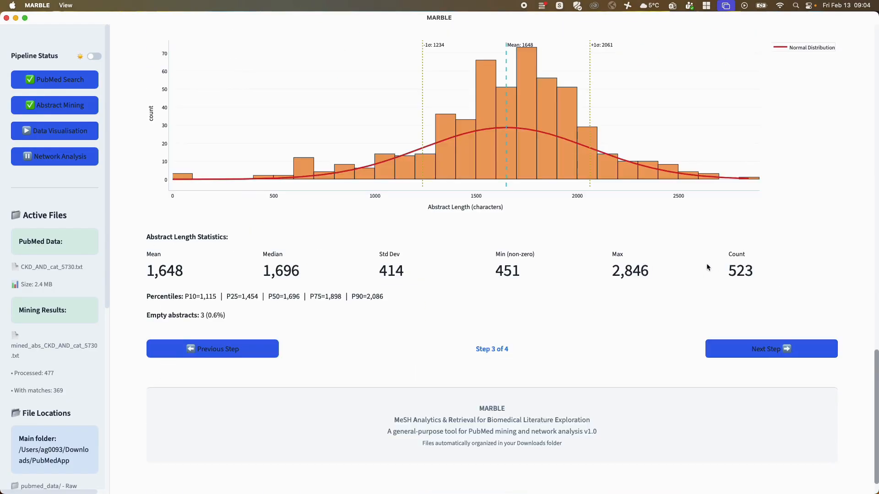
scroll(195, 90, "up", 3)
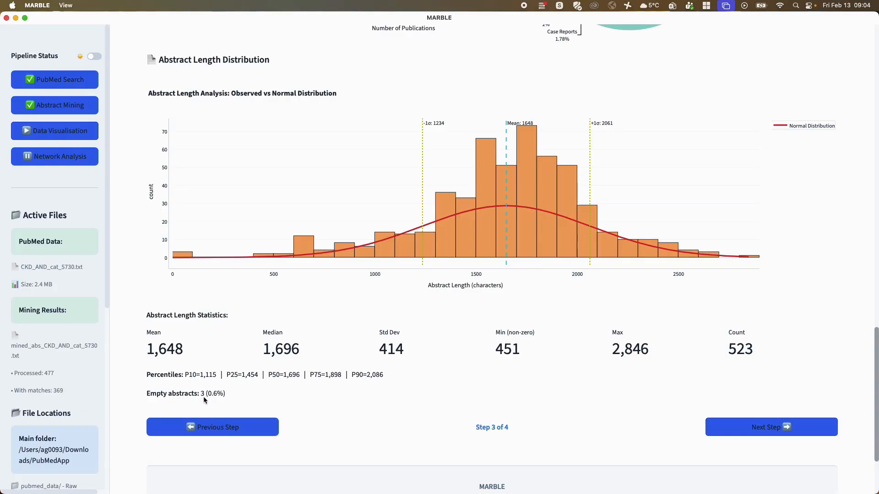
scroll(727, 316, "up", 5)
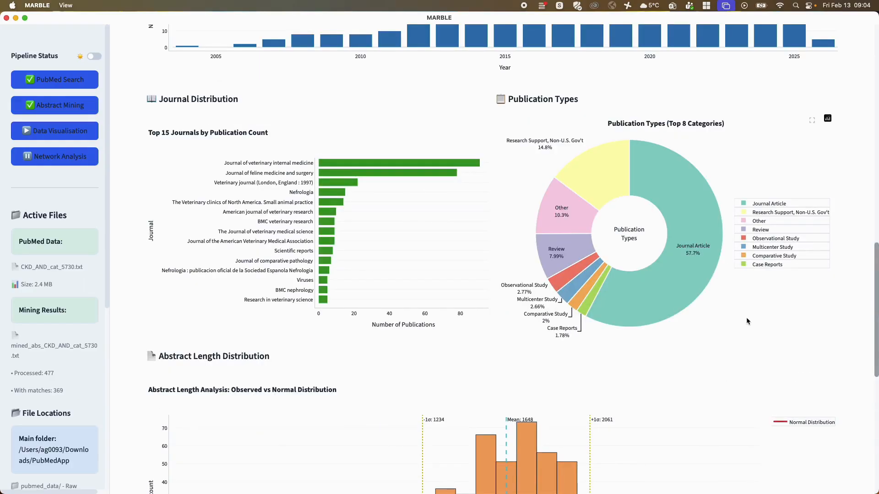
scroll(745, 316, "up", 2)
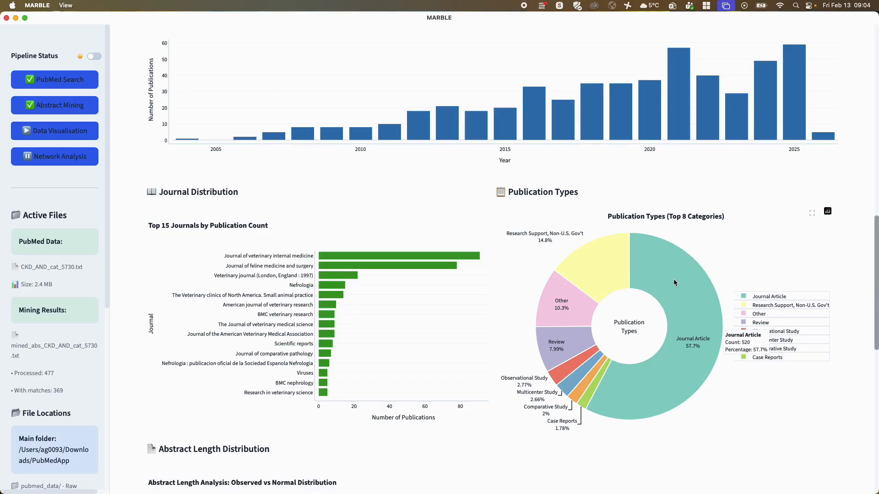
- Hide and restore the Journal Article category in the Publication Types chart, and view the chart in full screen
left_click(759, 299)
left_click(759, 299)
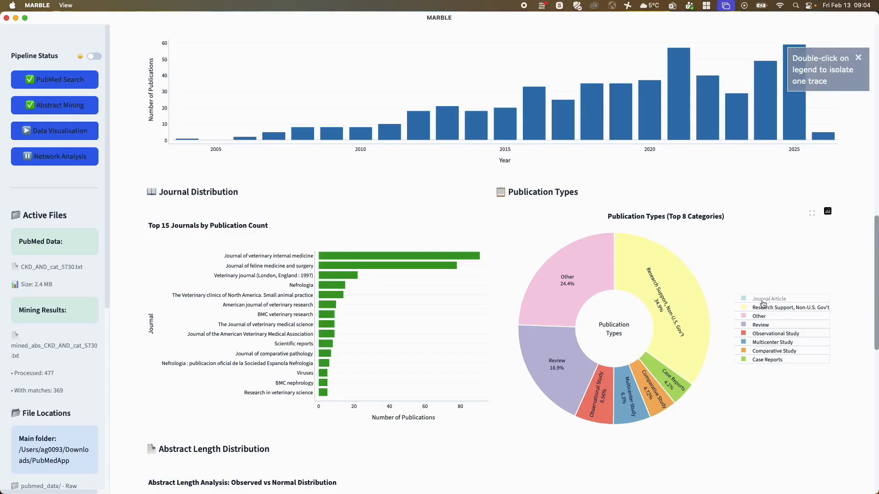
left_click(756, 333)
left_click(756, 333)
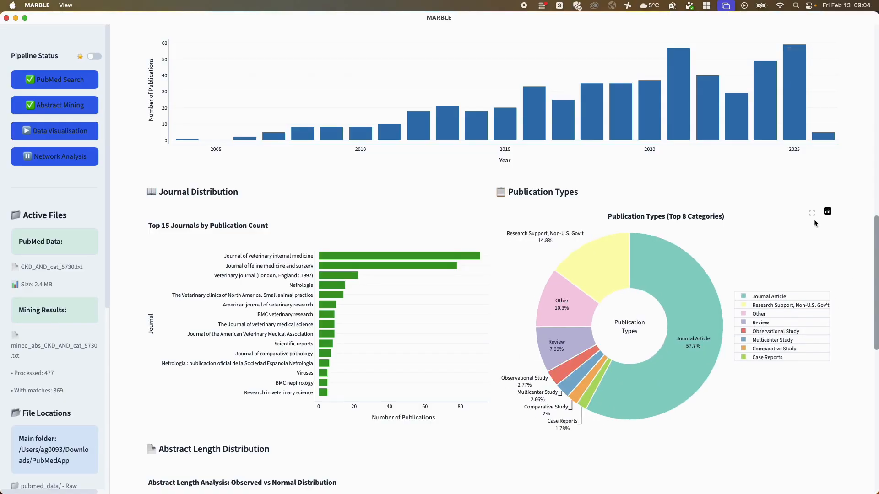
left_click(812, 214)
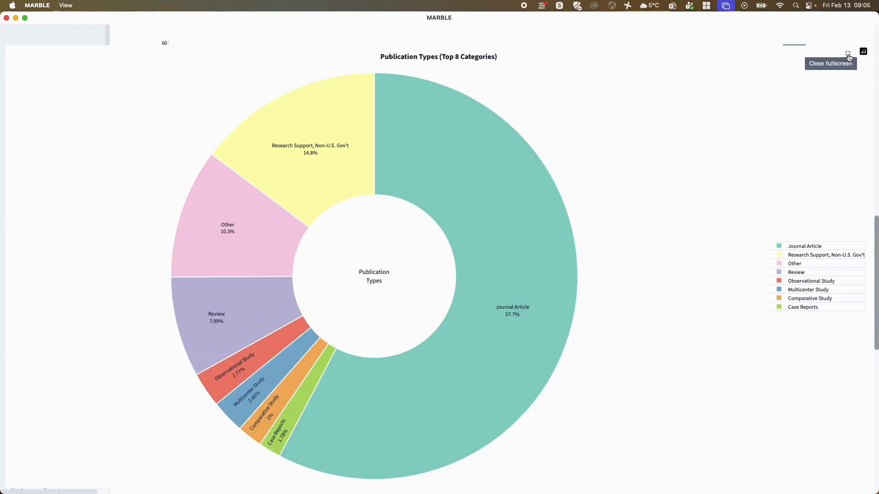
left_click(863, 50)
- Display the Mined Abstracts Analysis of the analysis results
scroll(581, 265, "up", 6)
scroll(566, 271, "up", 2)
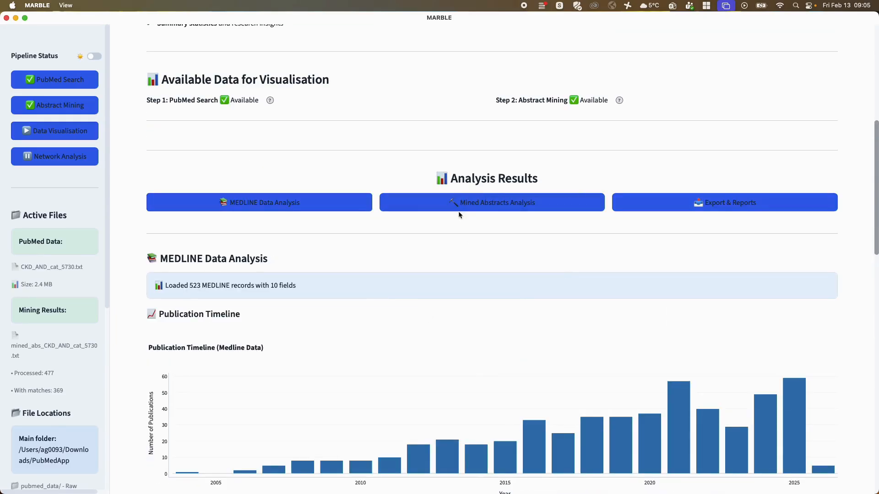
left_click(479, 207)
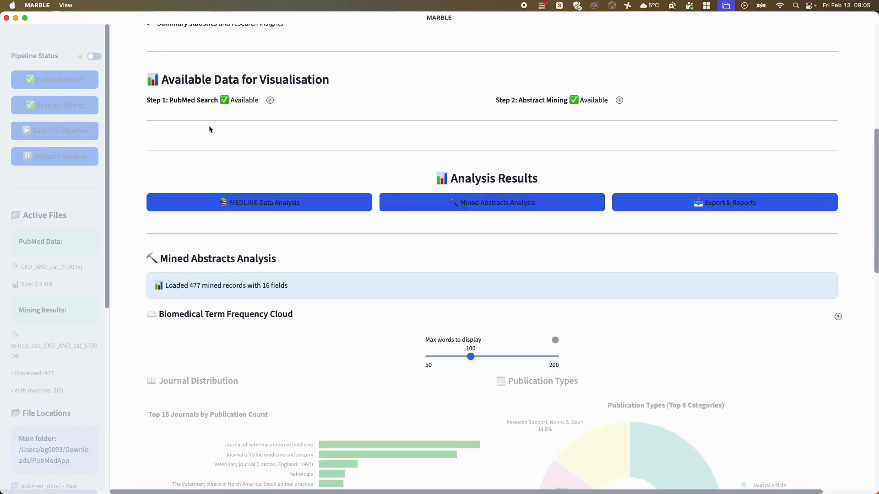
scroll(567, 156, "up", 5)
scroll(488, 196, "up", 2)
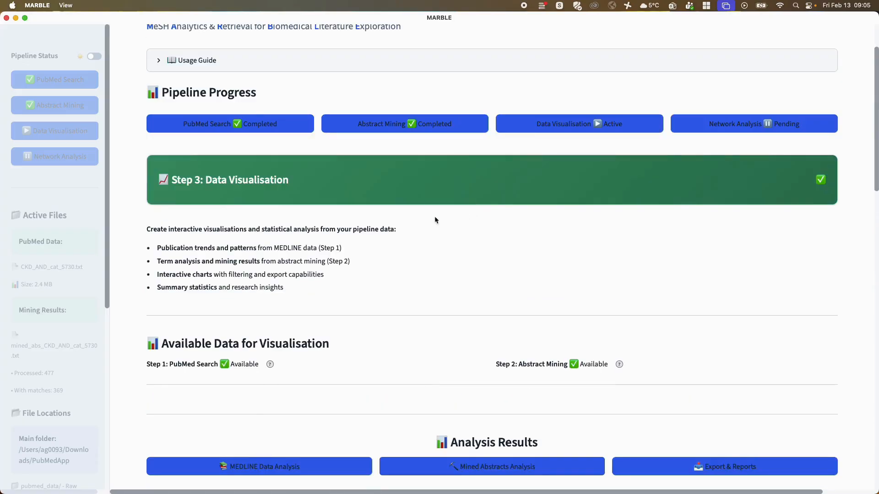
- Increase the maximum number of words displayed in the Biomedical Term Frequency Cloud to 170
scroll(618, 243, "down", 5)
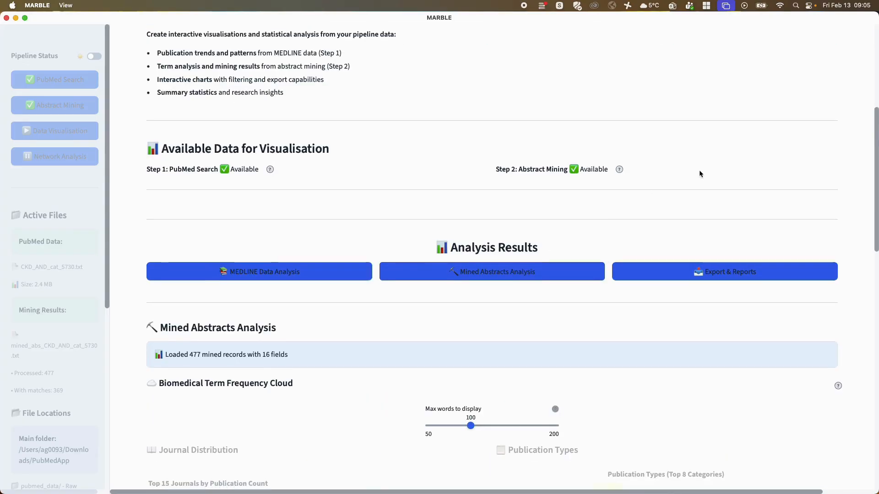
scroll(718, 163, "down", 1)
scroll(844, 212, "down", 5)
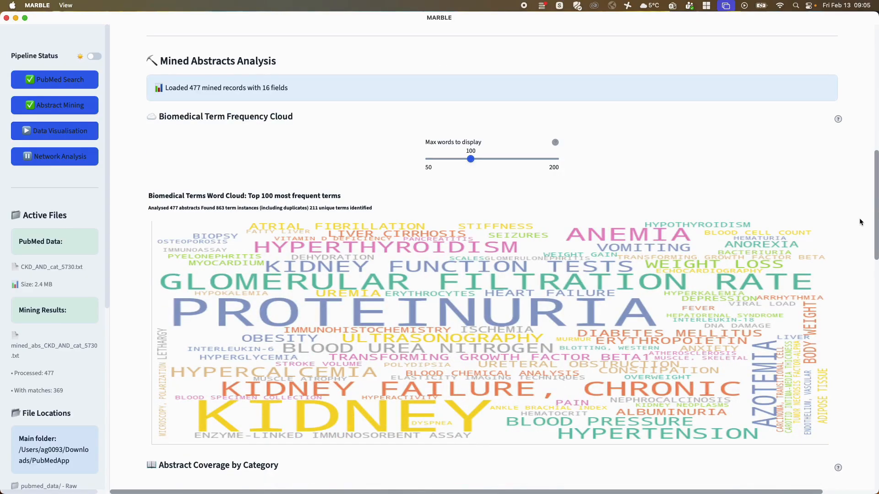
scroll(860, 222, "down", 1)
scroll(858, 221, "down", 2)
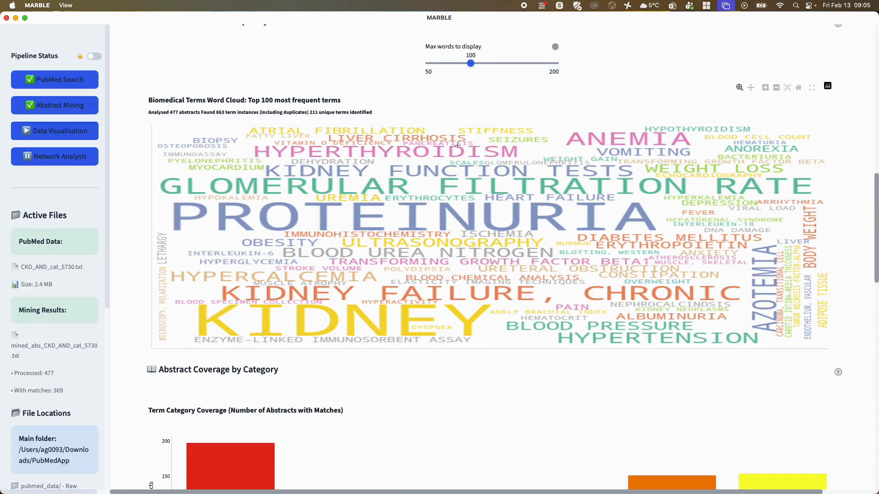
scroll(694, 110, "up", 3)
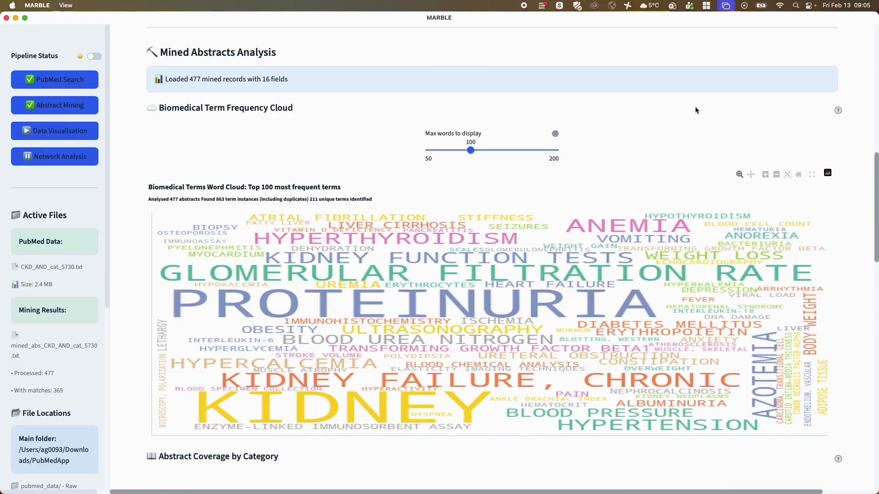
left_click_drag(471, 150, 532, 153)
- Examine the Abstract Coverage by Category chart, and hide and restore the Diseases category in the percentage breakdown chart
scroll(335, 209, "down", 4)
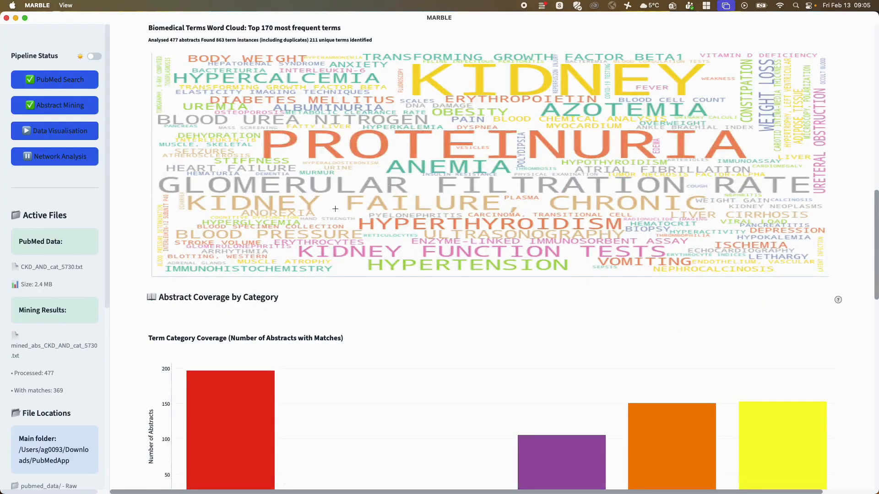
scroll(335, 209, "down", 2)
scroll(795, 219, "down", 2)
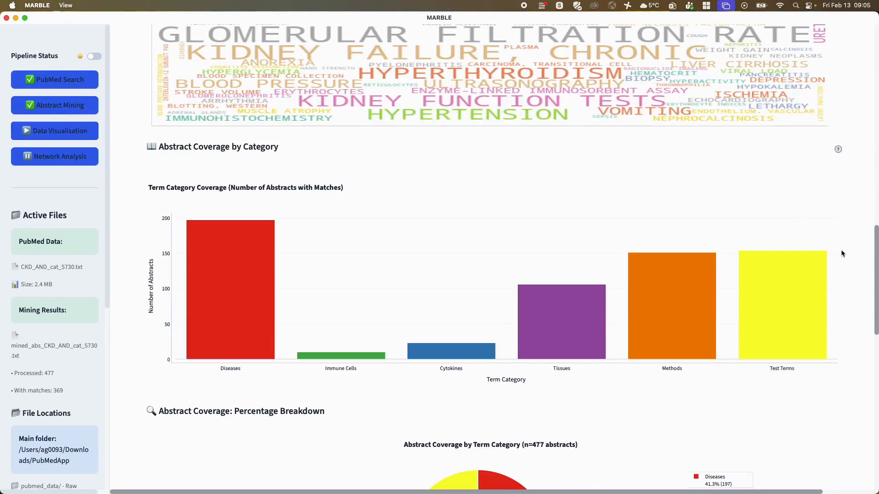
scroll(842, 253, "down", 2)
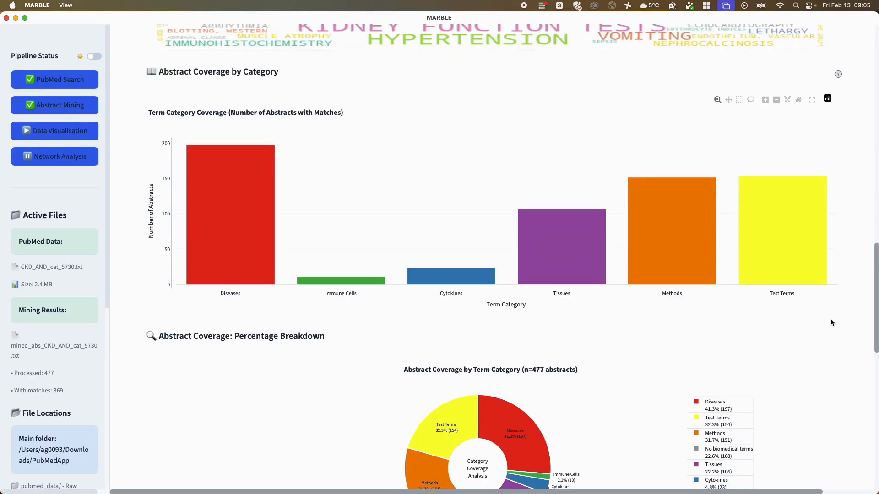
scroll(829, 316, "down", 1)
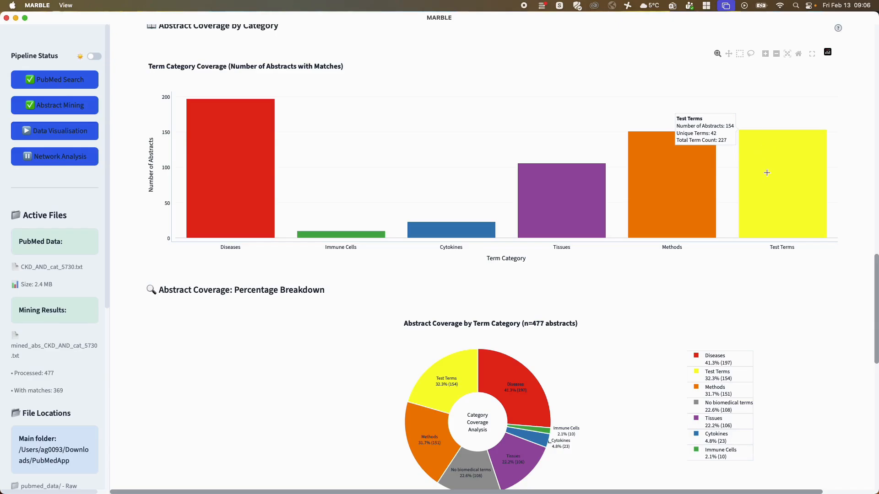
scroll(833, 267, "down", 5)
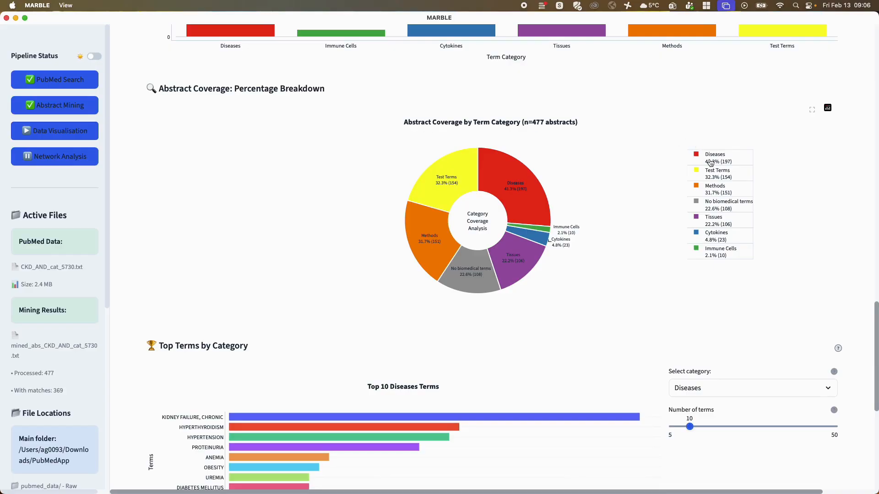
left_click(711, 161)
left_click(712, 161)
- Show the top 31 terms of the Test Terms category in the Top Terms by Category chart
scroll(728, 223, "down", 5)
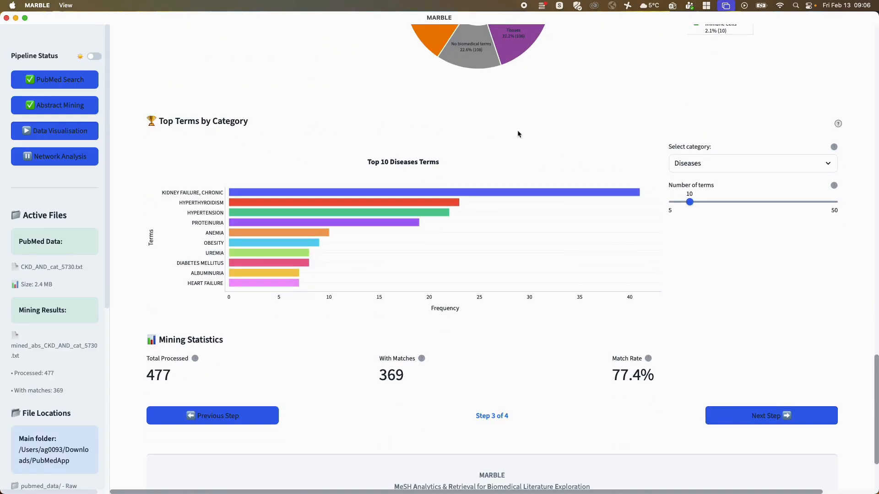
left_click(829, 165)
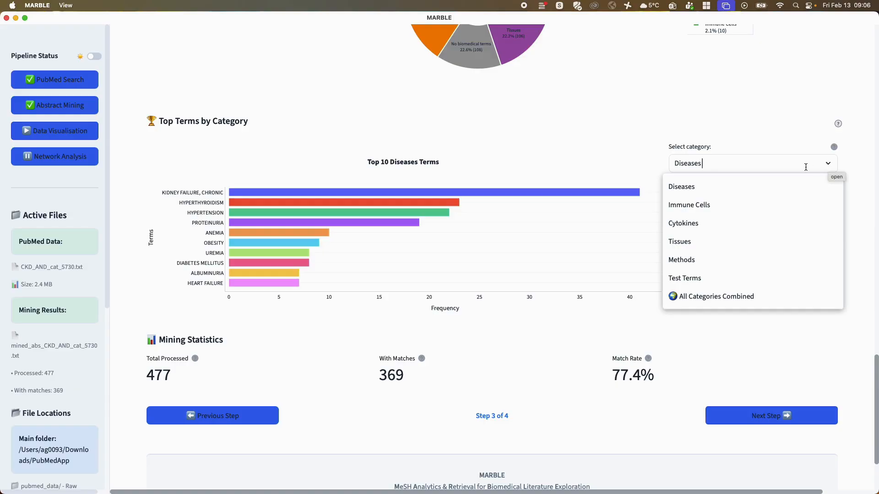
left_click(683, 279)
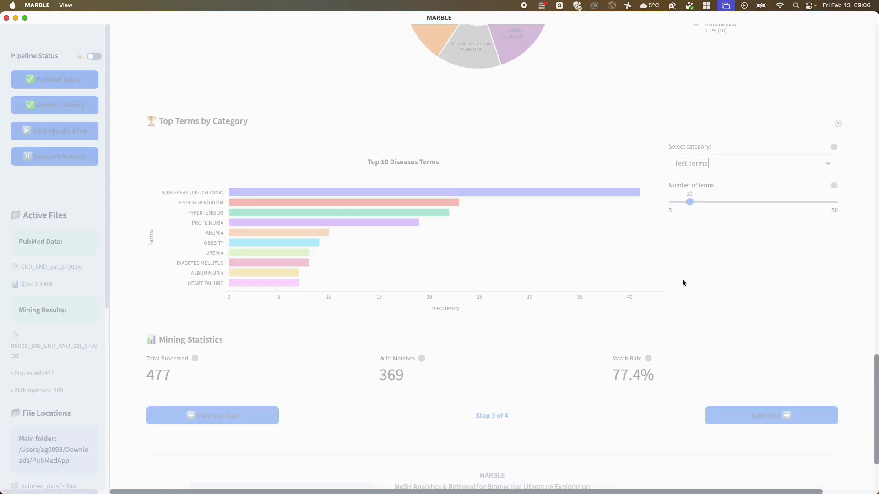
left_click_drag(690, 203, 766, 202)
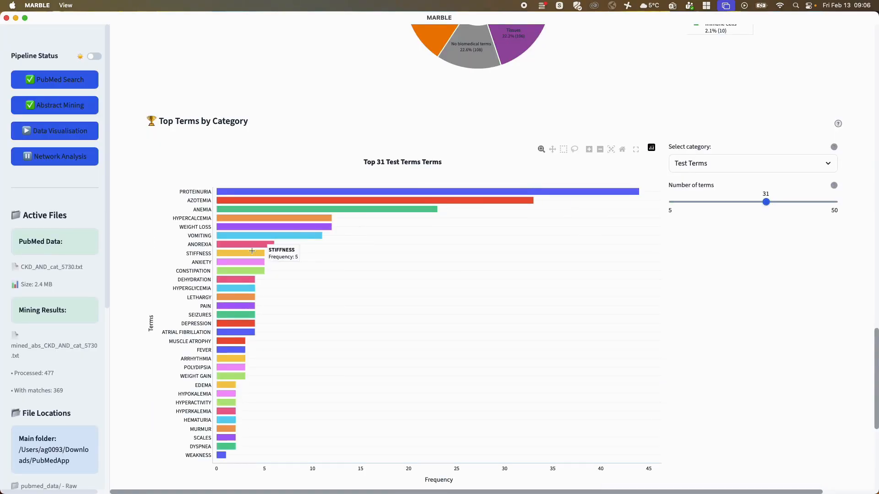
- Switch the Top Terms by Category chart to All Categories Combined and review its terms and the Mining Statistics
left_click(830, 163)
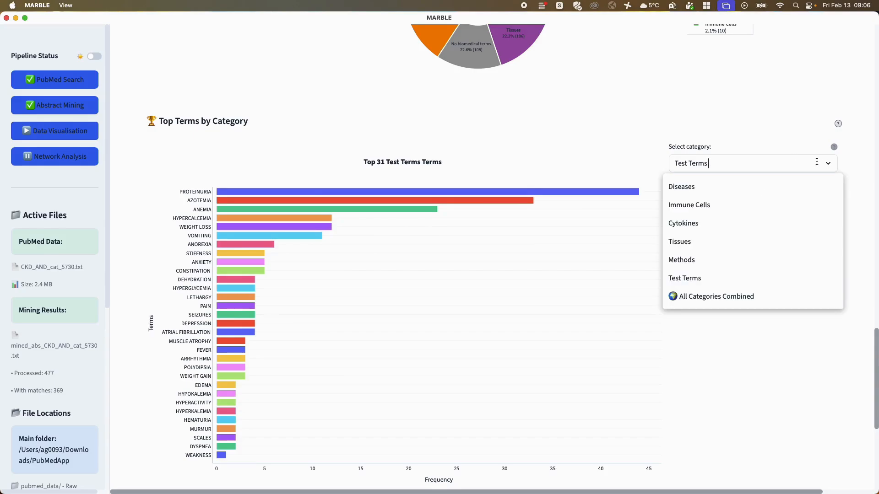
left_click(696, 300)
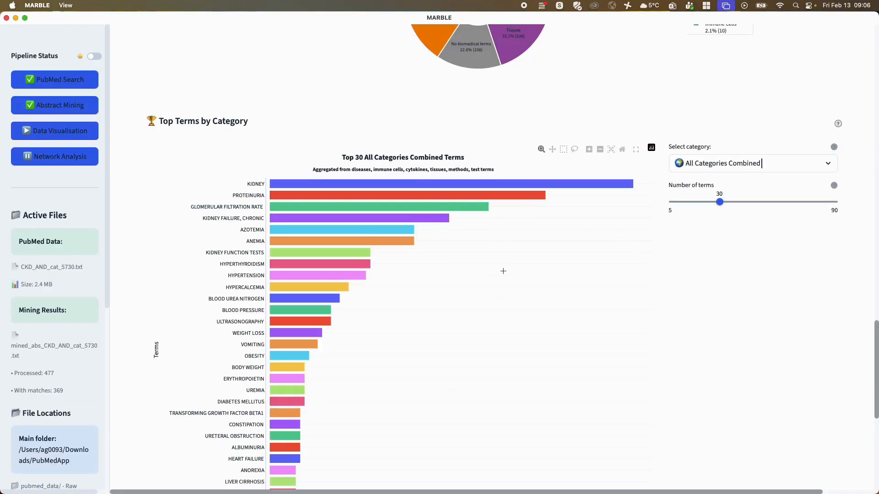
scroll(511, 269, "down", 6)
scroll(442, 230, "up", 4)
mouse_move(275, 204)
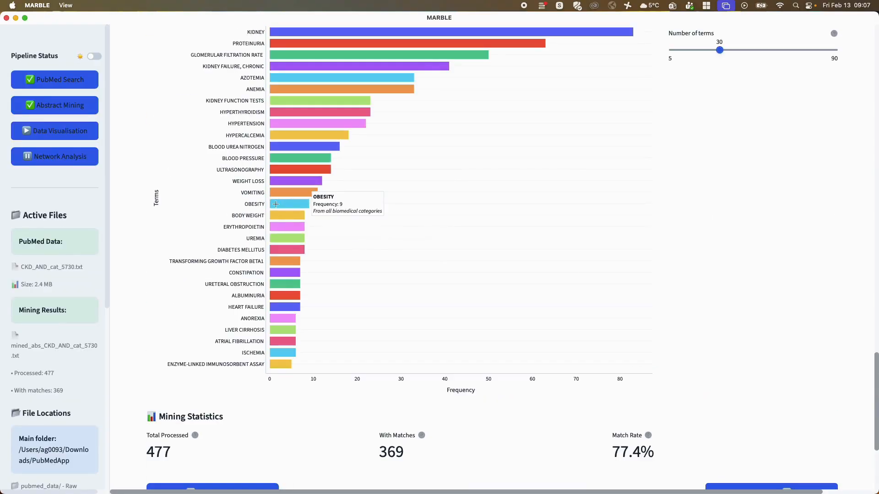
scroll(532, 237, "down", 4)
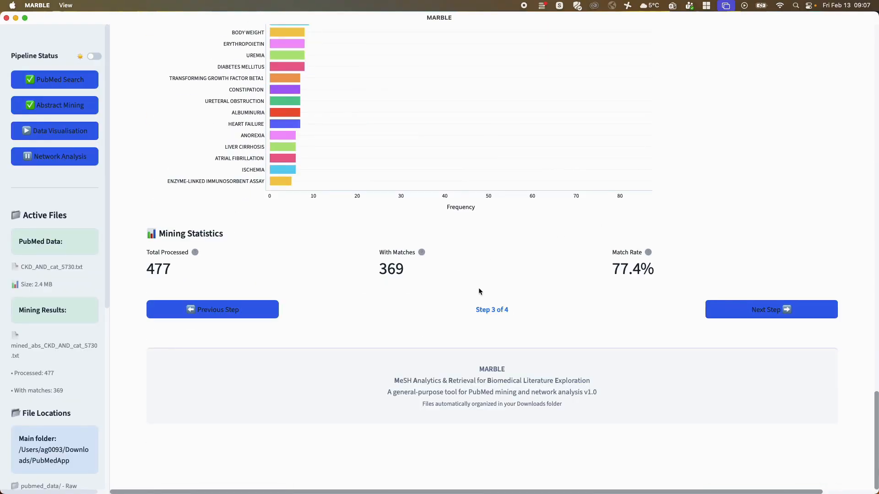
- Display the Export & Reports section of the analysis results with the Comprehensive PDF Report settings
scroll(511, 254, "up", 20)
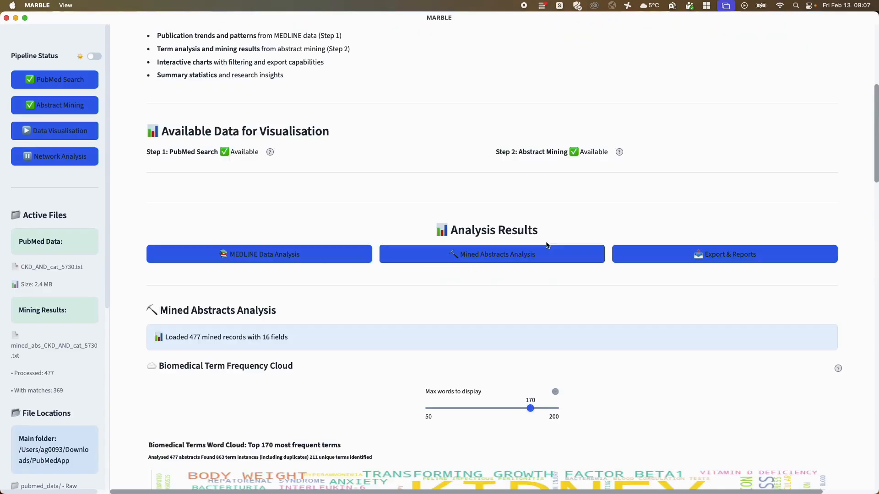
scroll(384, 205, "up", 4)
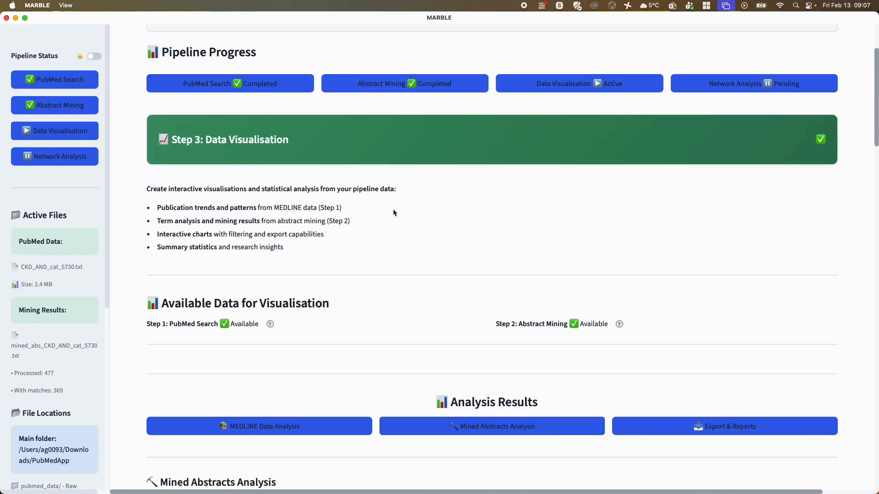
scroll(471, 208, "down", 2)
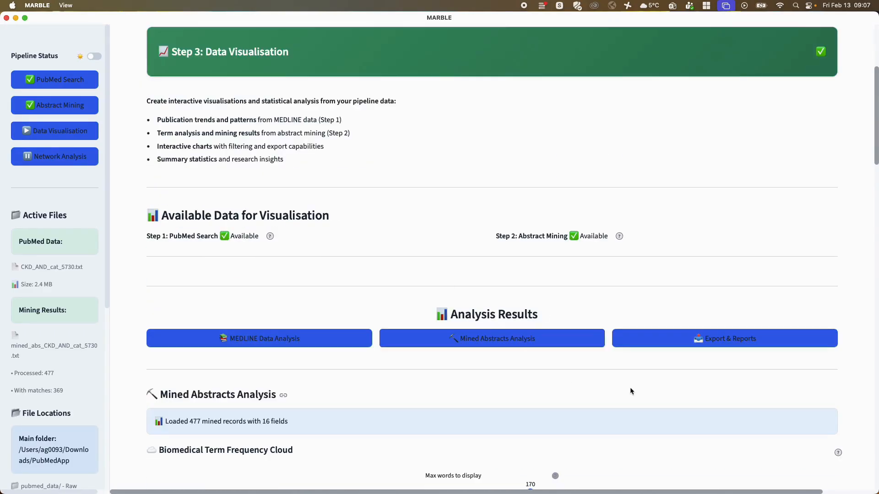
left_click(661, 348)
scroll(370, 193, "down", 6)
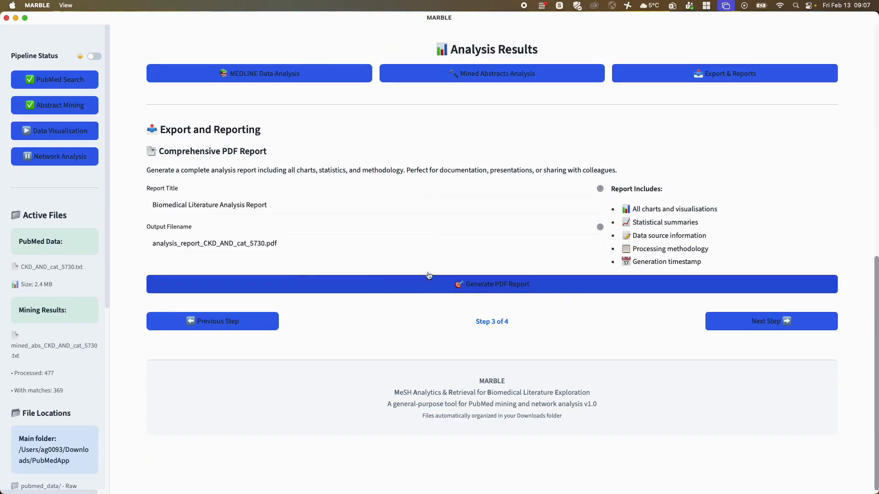
- Change the report title to "Biomedical Literature Analysis Report test"
left_click(278, 209)
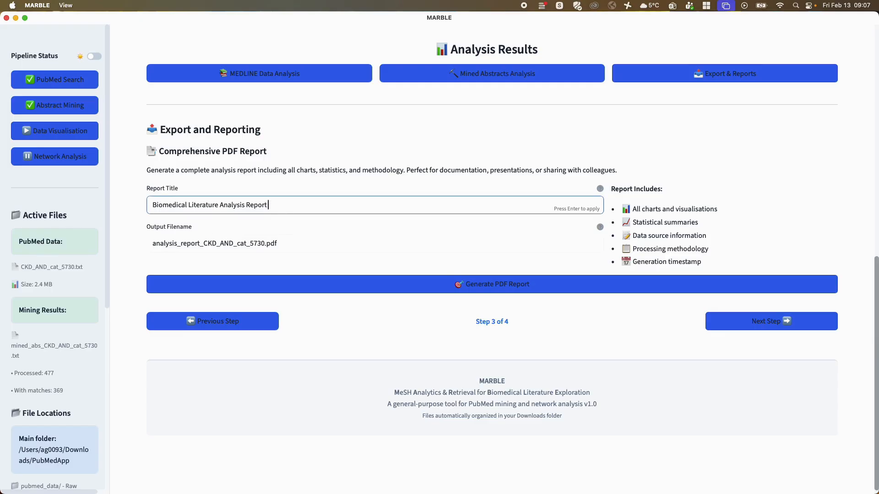
key("BackSpace")
key("BackSpace")
key("BackSpace")
key("BackSpace")
type("port test")
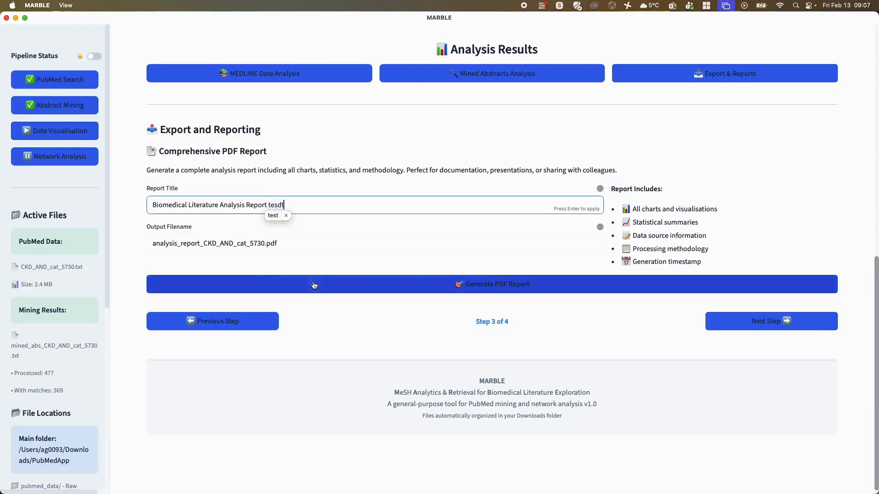
key("Return")
- Set the output filename to "New analysis_report_CKD_AND_cat_5730.pdf" and generate the PDF report
left_click(170, 244)
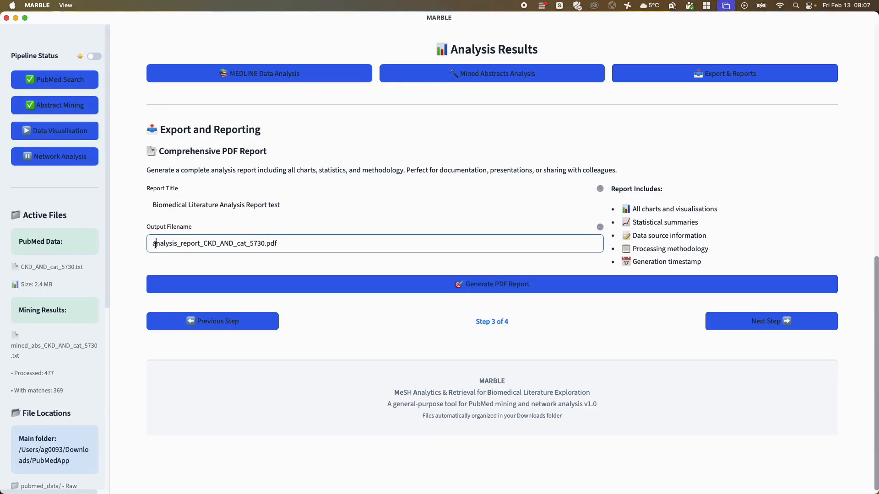
type("New")
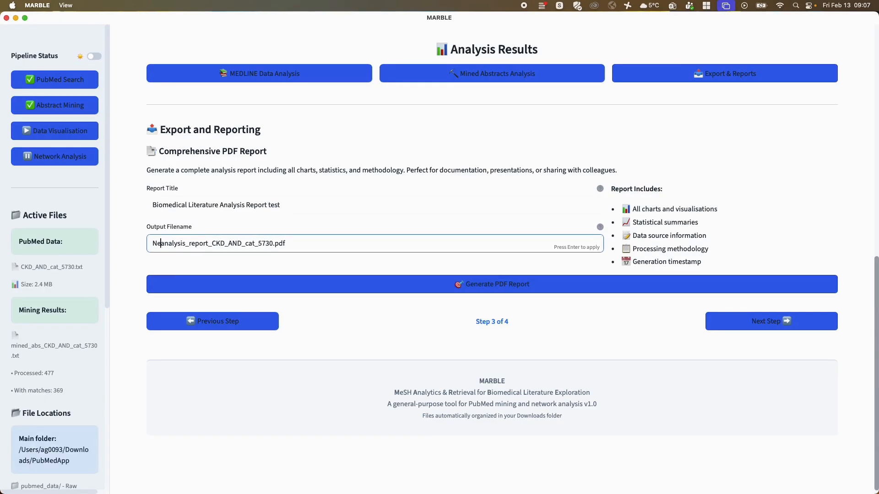
left_click(247, 280)
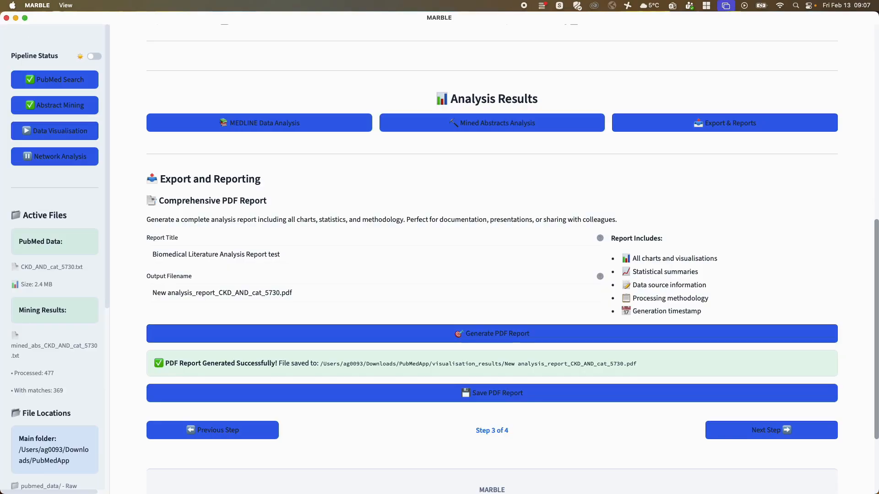
- In Finder, open "New analysis_report_CKD_AND_cat_5730.pdf" from the visualisation_results folder inside PubMedApp in Downloads
left_click_drag(0, 194, 362, 73)
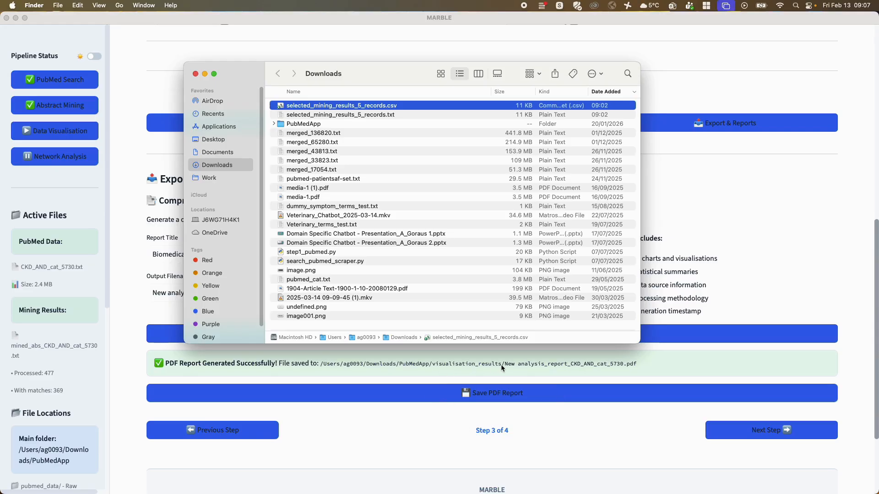
left_click(274, 124)
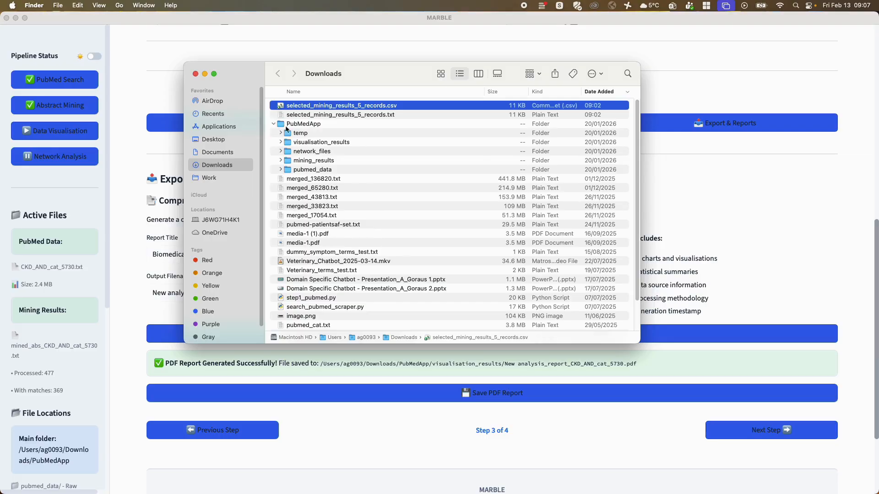
left_click(281, 142)
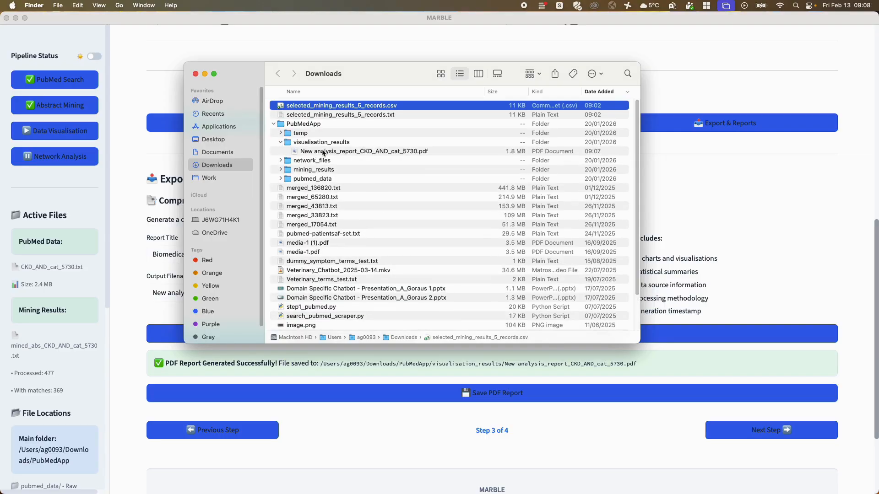
double_click(324, 152)
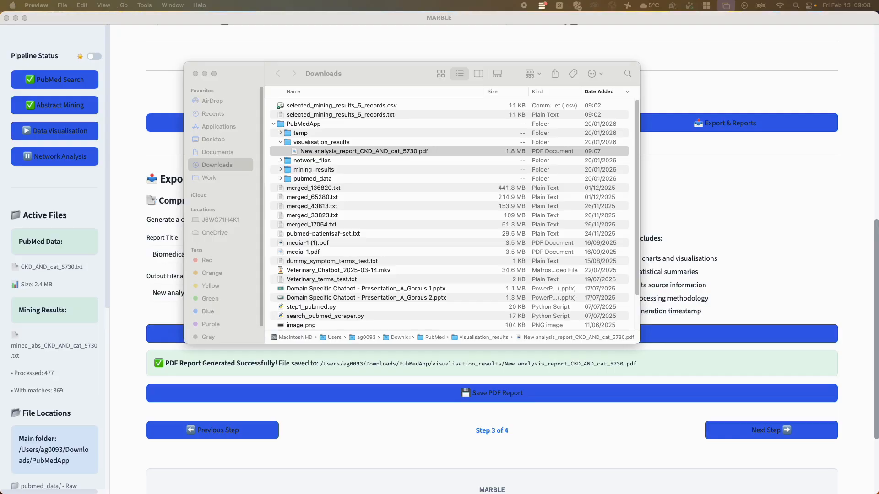
- Enlarge the PDF report window, look through the report to its last page, and close it
left_click_drag(549, 183, 375, 23)
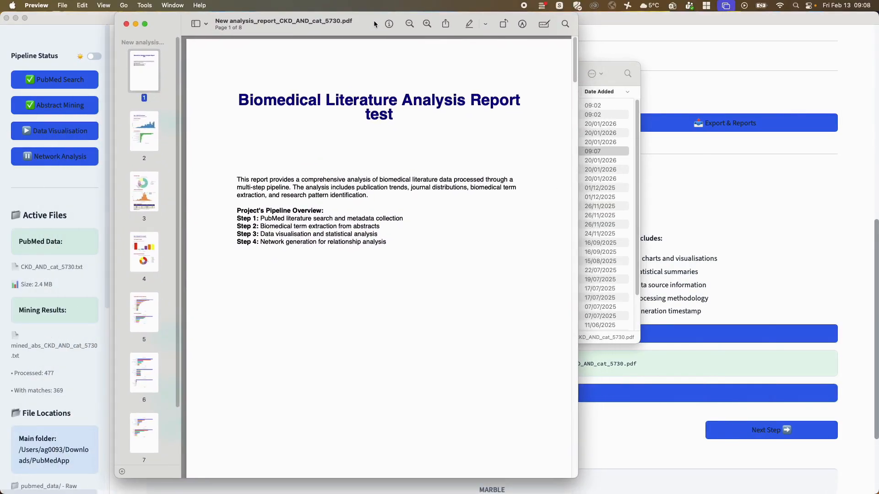
double_click(376, 23)
left_click_drag(855, 81, 850, 487)
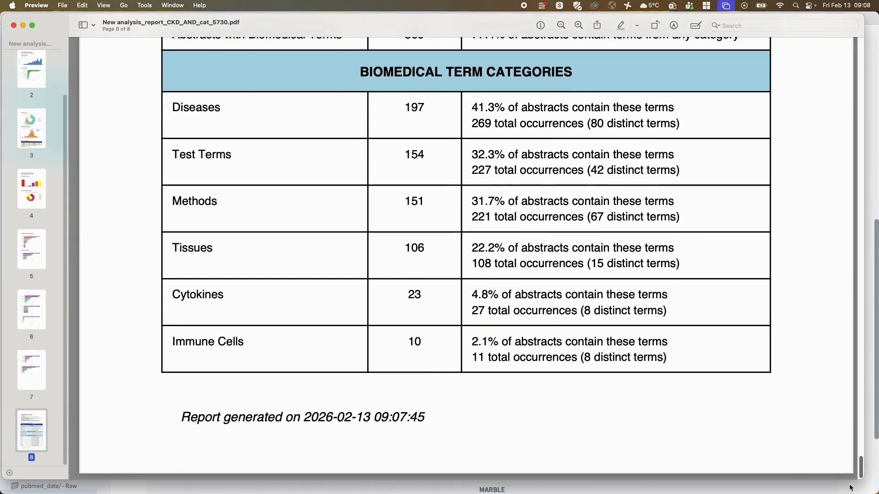
left_click(13, 25)
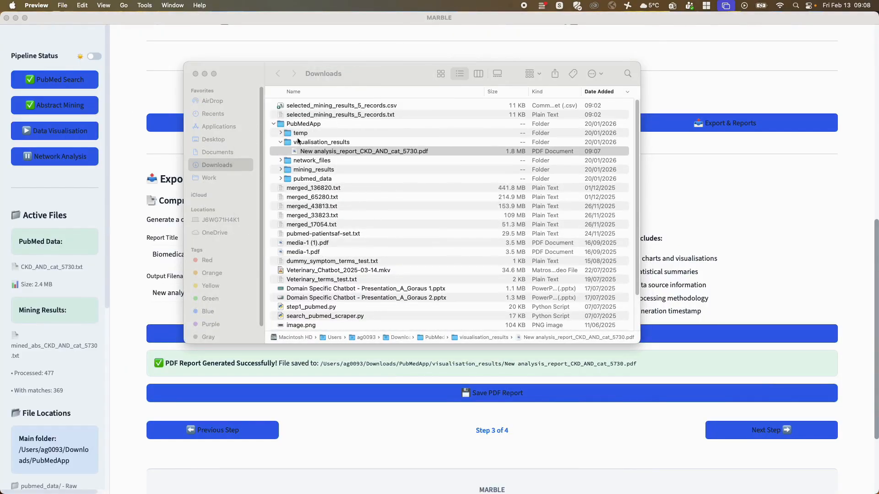
- Move the Downloads window out of the way and proceed to the Network Analysis step in MARBLE
left_click_drag(353, 75, 878, 83)
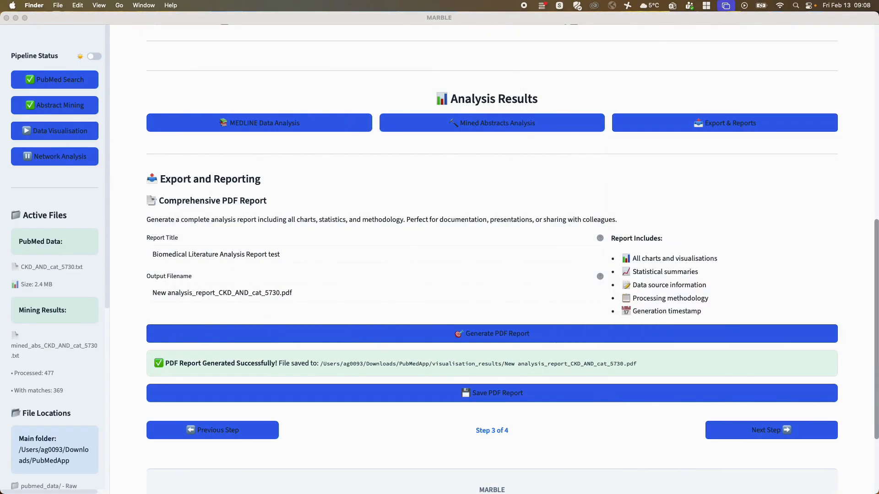
left_click(765, 430)
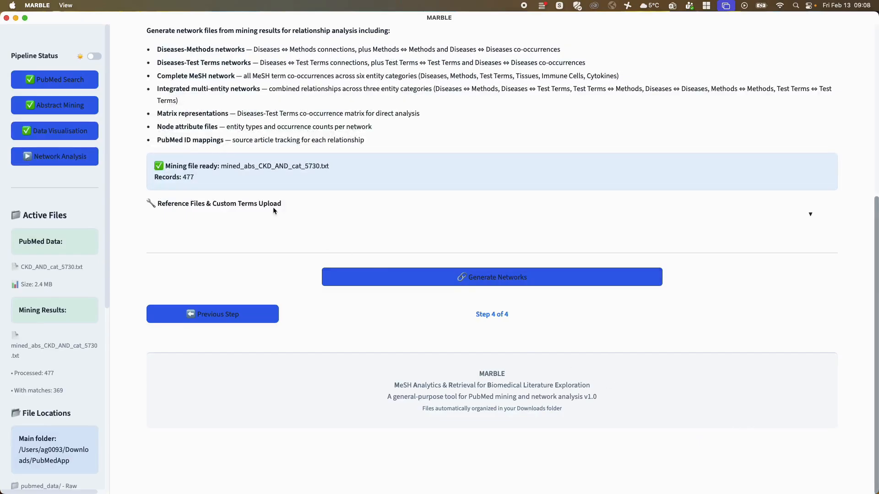
- Generate the network files from the mined results file mined_abs_CKD_AND_cat_5730.txt
scroll(404, 208, "up", 2)
left_click(437, 347)
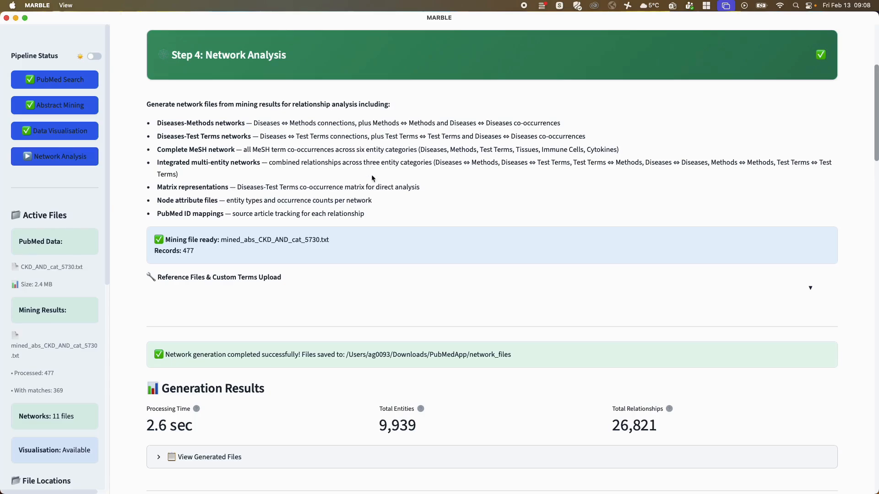
- Expand the list of generated network files, review the files in each network category, and collapse the list again
scroll(472, 154, "down", 3)
scroll(487, 133, "down", 5)
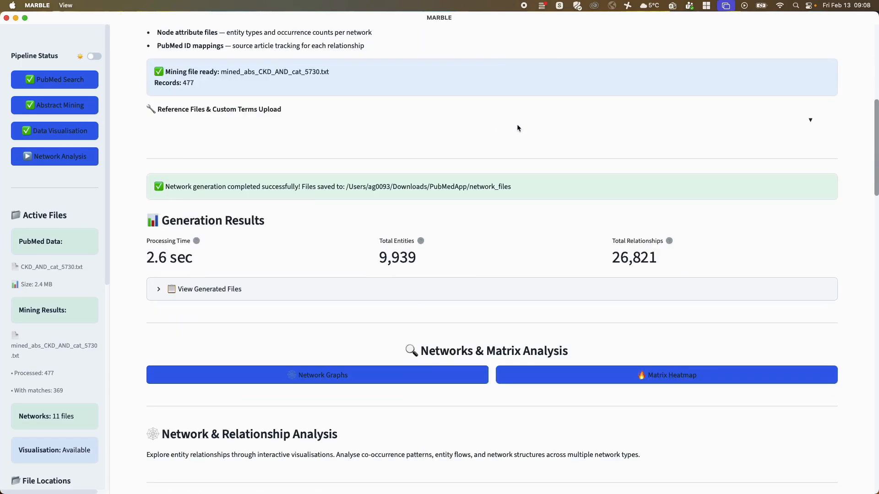
left_click(151, 297)
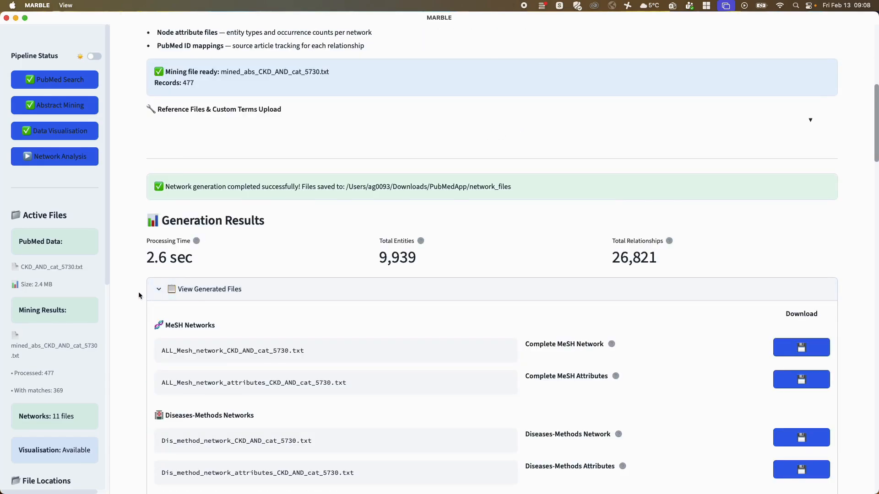
scroll(137, 292, "down", 8)
scroll(155, 287, "down", 1)
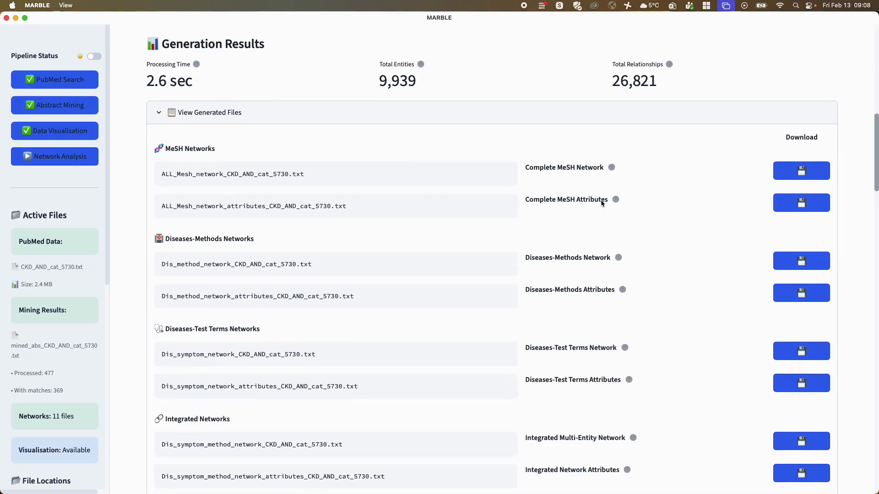
mouse_move(613, 173)
scroll(131, 242, "down", 15)
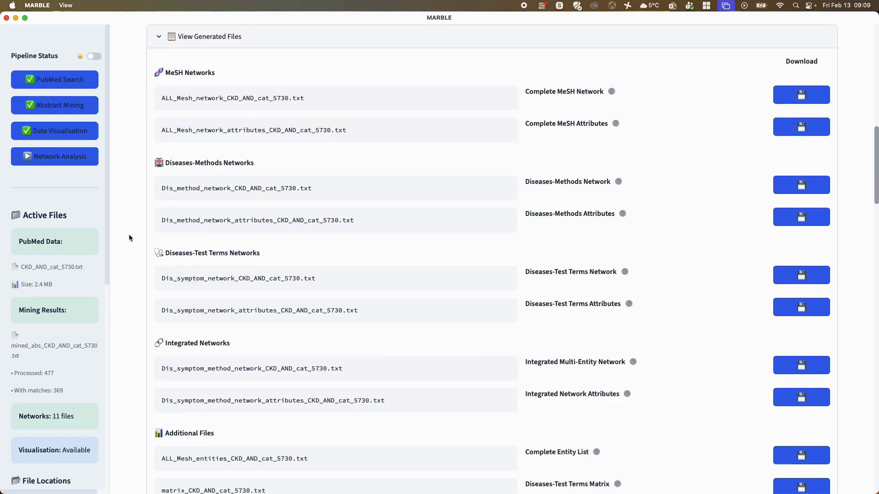
scroll(163, 247, "up", 20)
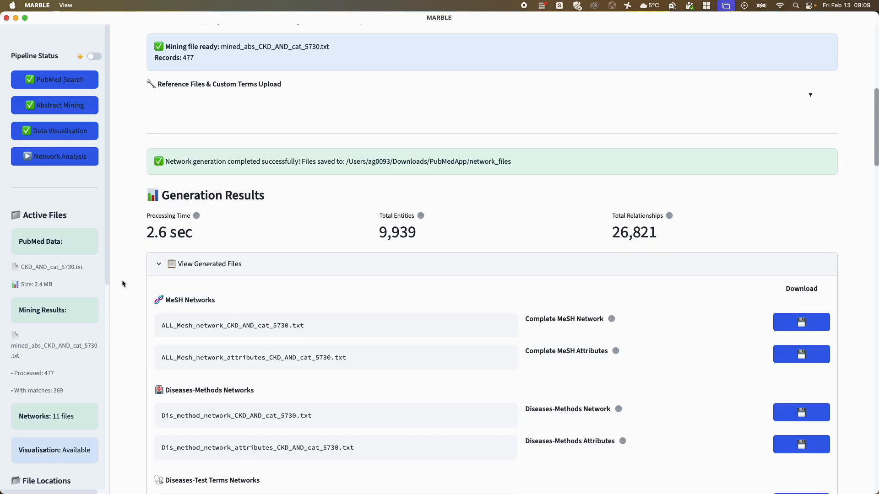
scroll(122, 279, "down", 20)
scroll(135, 271, "down", 5)
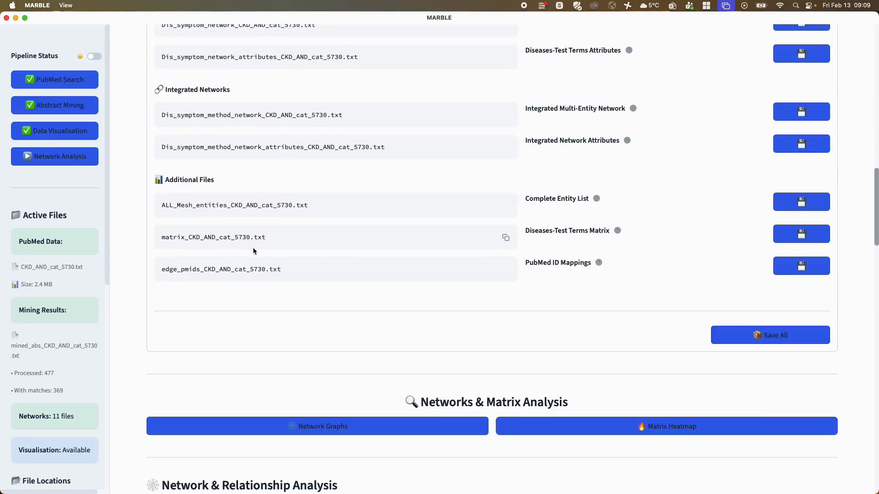
scroll(255, 249, "up", 20)
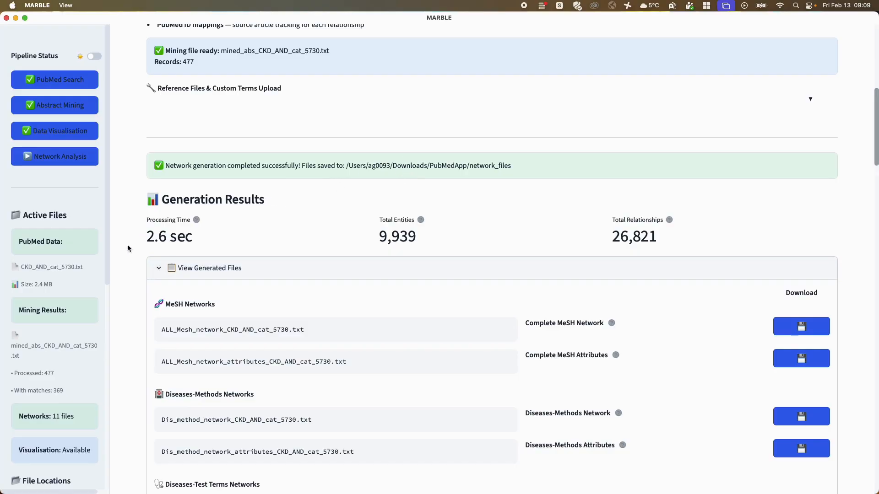
left_click(159, 268)
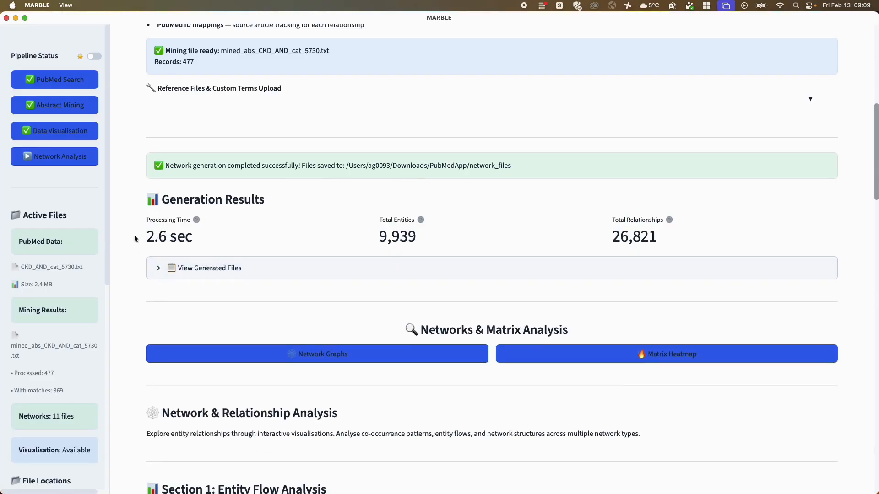
- In Finder, inspect the network_files, mining_results and pubmed_data folders inside PubMedApp, and move the Downloads window out of the way
scroll(138, 233, "down", 3)
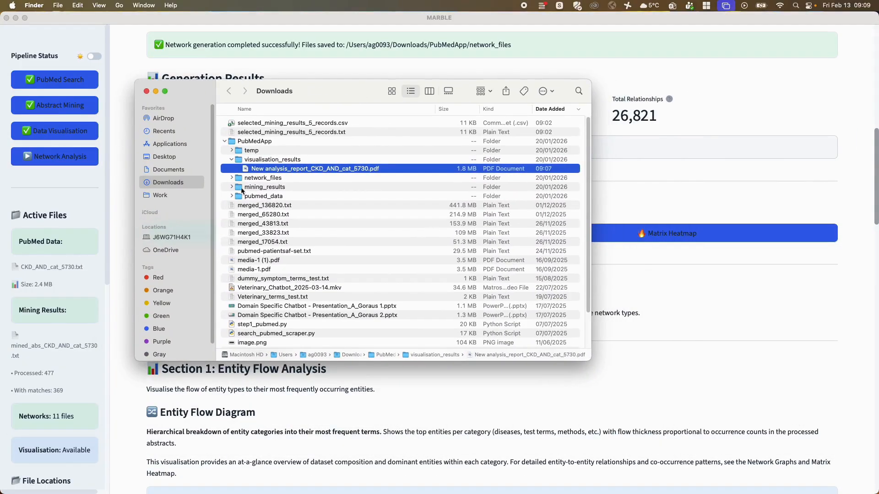
left_click(232, 159)
left_click(232, 167)
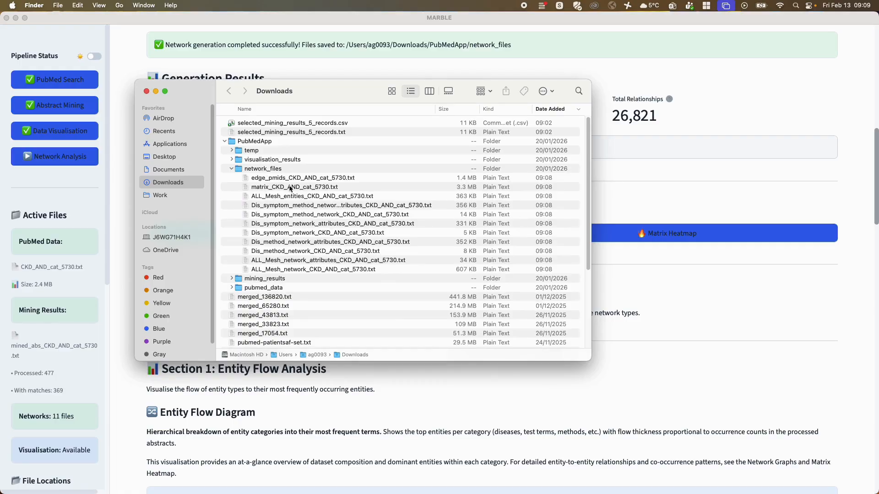
left_click(231, 279)
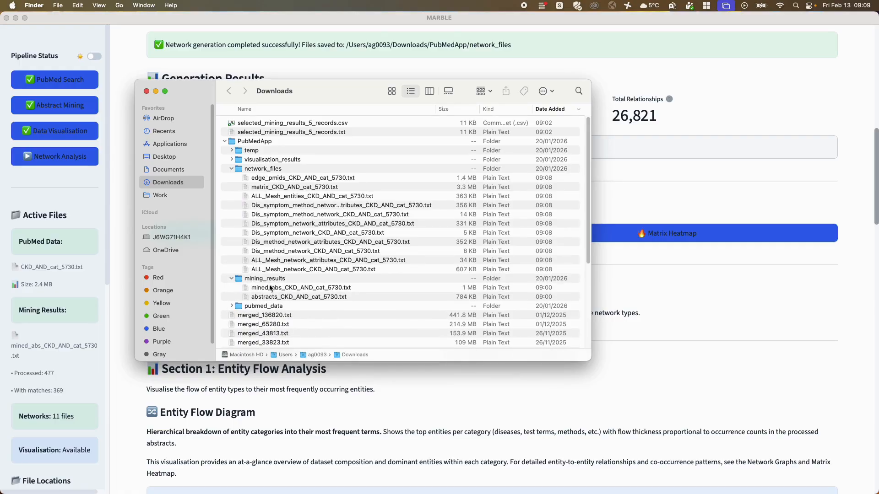
left_click(232, 306)
left_click(264, 315)
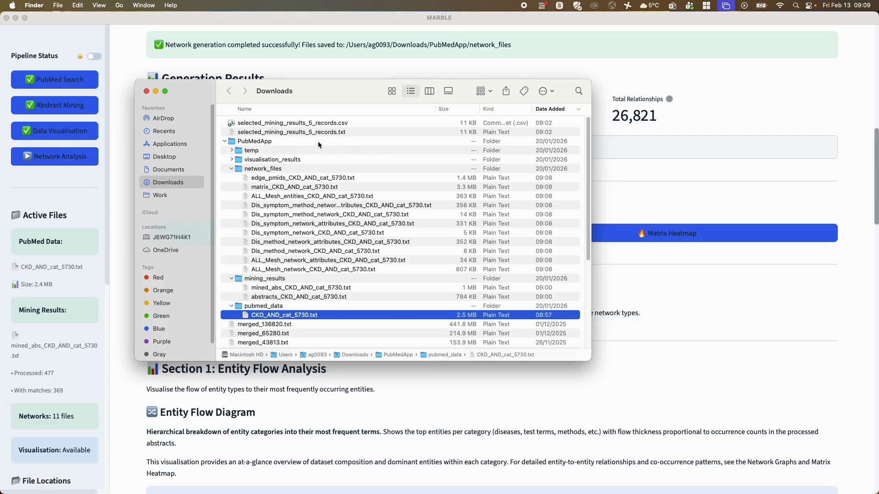
left_click_drag(328, 90, 42, 304)
- In MARBLE, examine the Entity Flow Network diagram, including the Anemia flow details, and read the help for the minimum occurrences setting
scroll(357, 318, "down", 5)
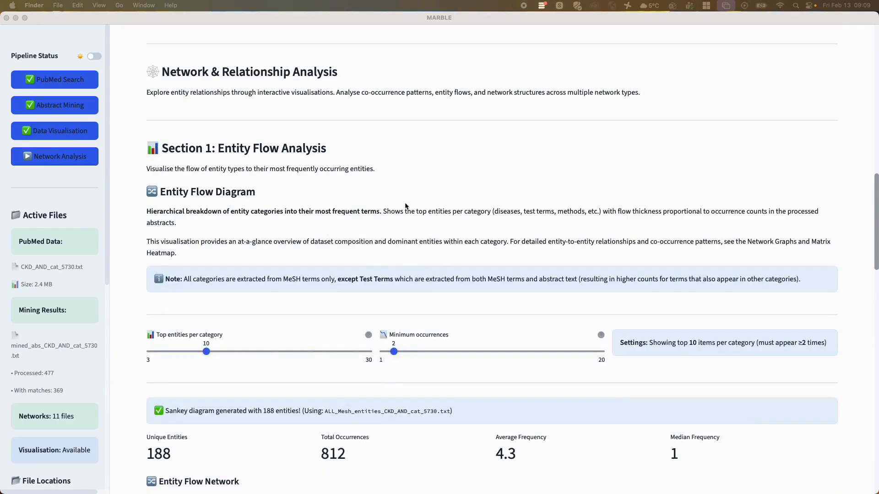
scroll(304, 201, "down", 1)
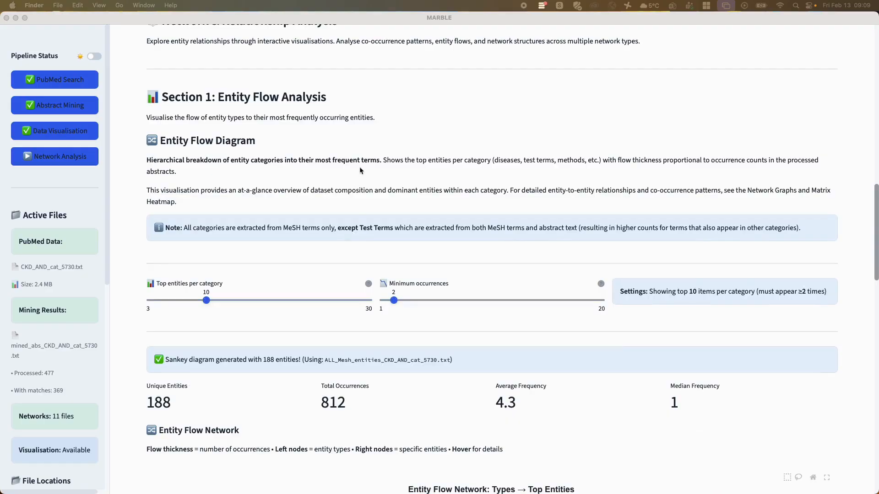
scroll(360, 171, "down", 1)
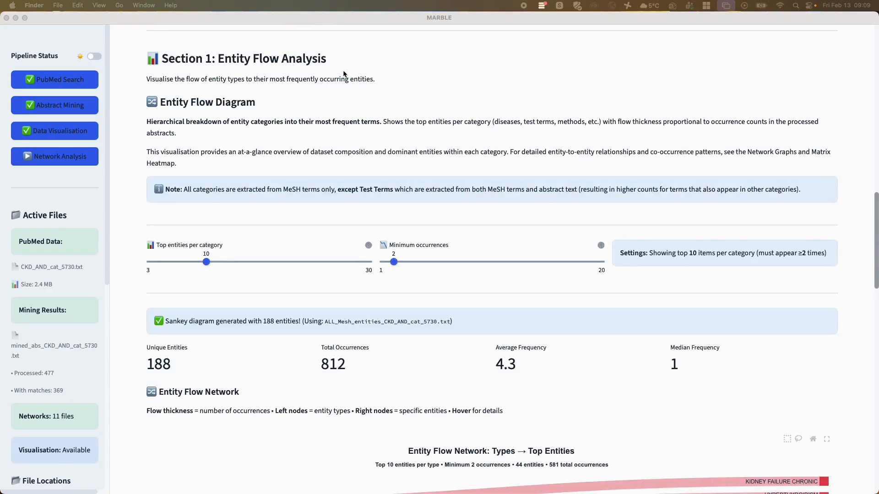
scroll(403, 137, "down", 6)
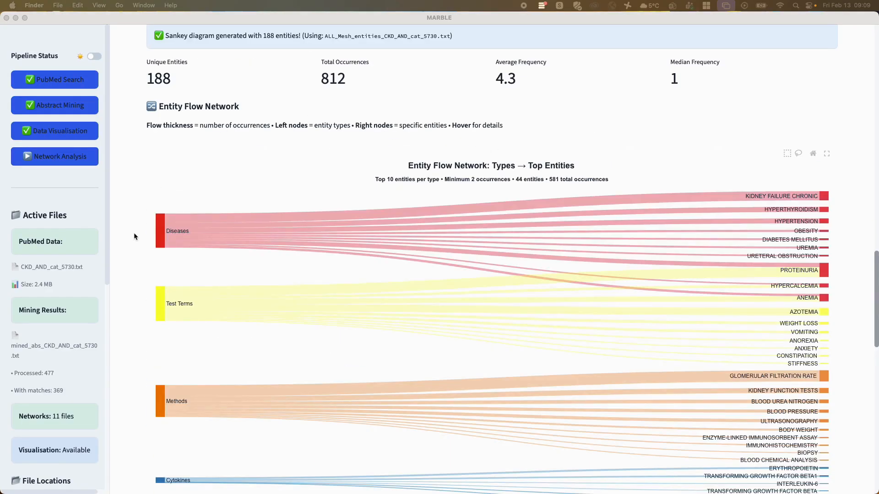
left_click(134, 234)
scroll(132, 233, "down", 2)
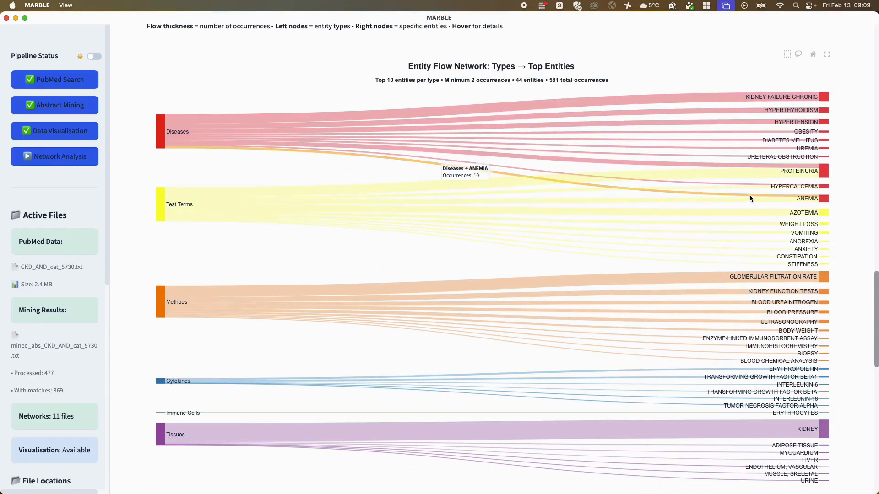
scroll(858, 273, "down", 1)
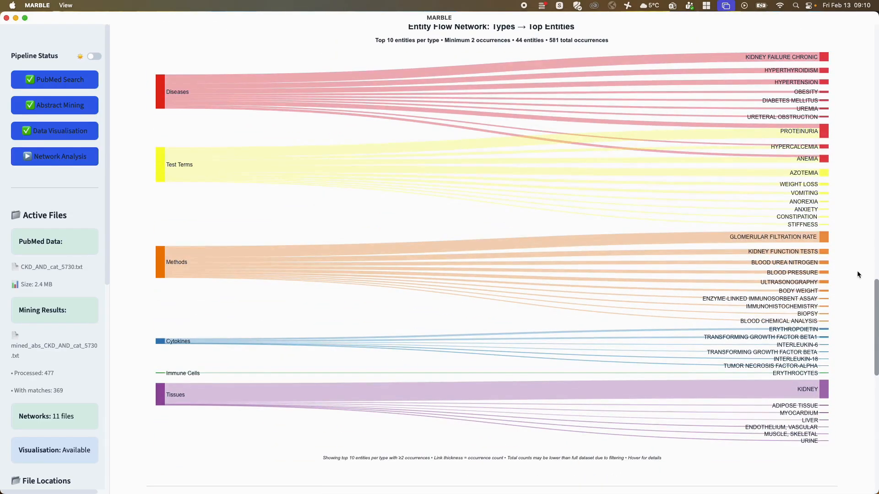
scroll(858, 266, "up", 2)
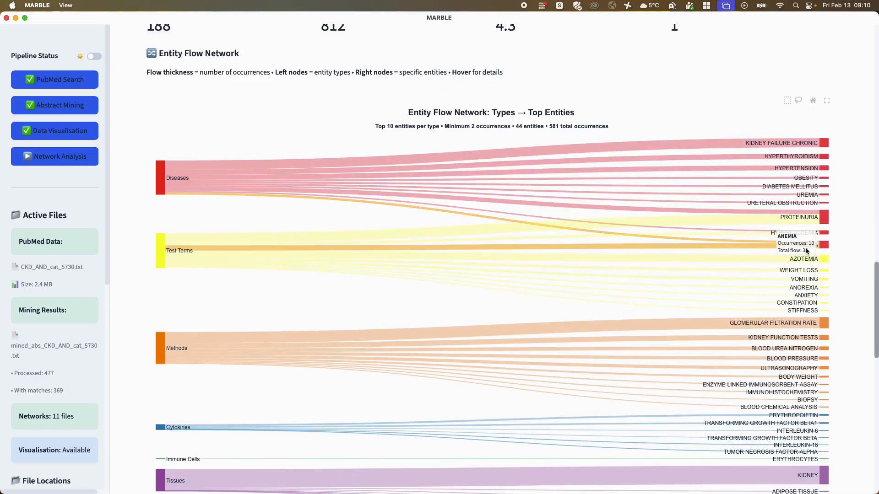
scroll(842, 228, "up", 5)
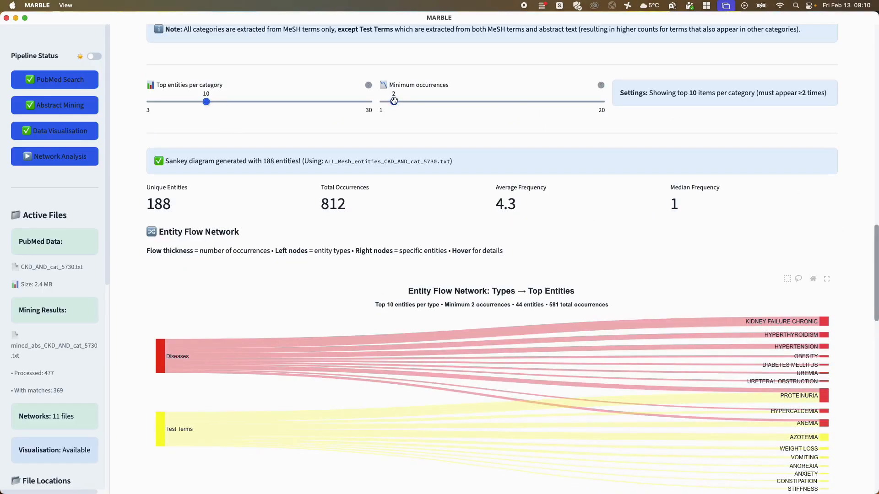
mouse_move(602, 89)
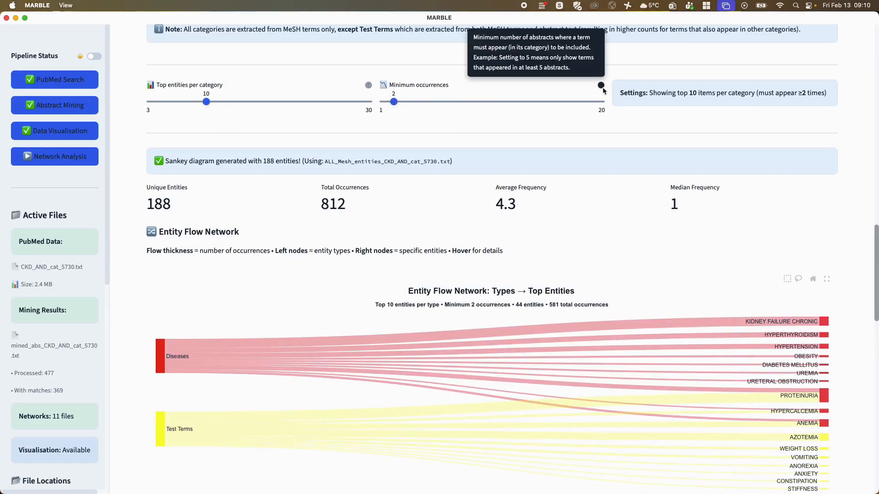
scroll(143, 237, "down", 7)
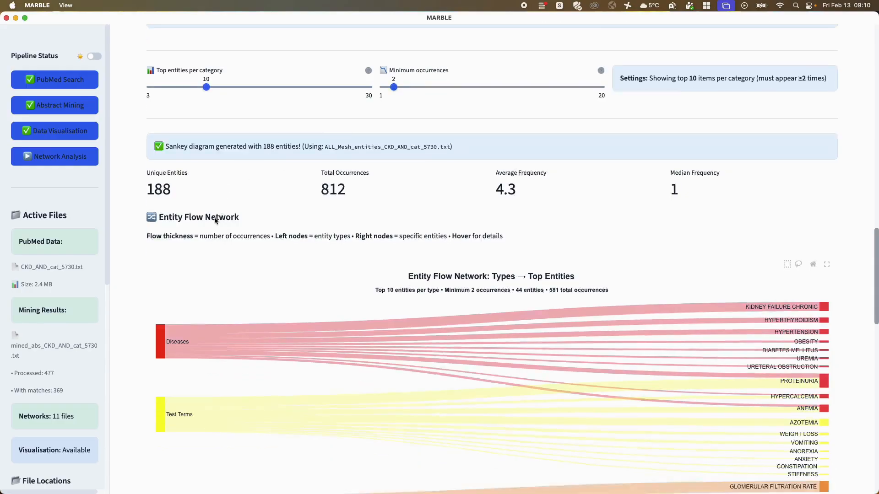
- Read the Interactive Network Graphs introduction and load the Complete MeSH Network with a co-occurrence threshold of 2
scroll(136, 259, "down", 7)
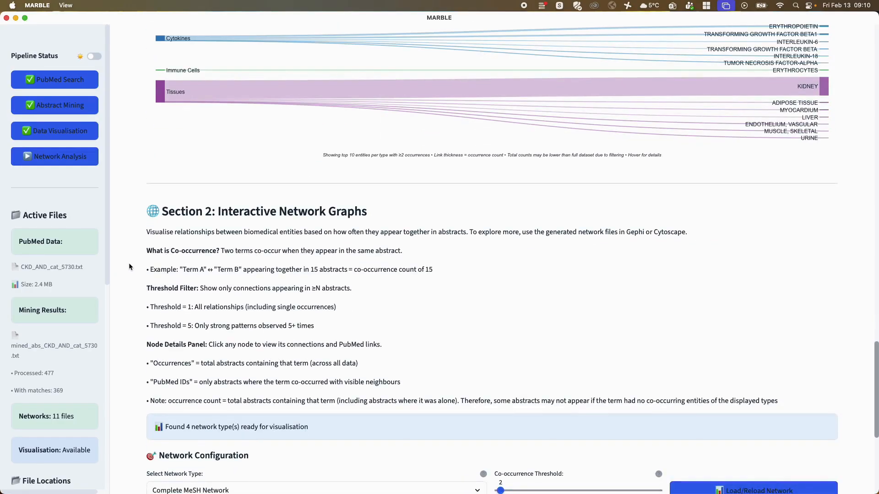
scroll(135, 255, "down", 1)
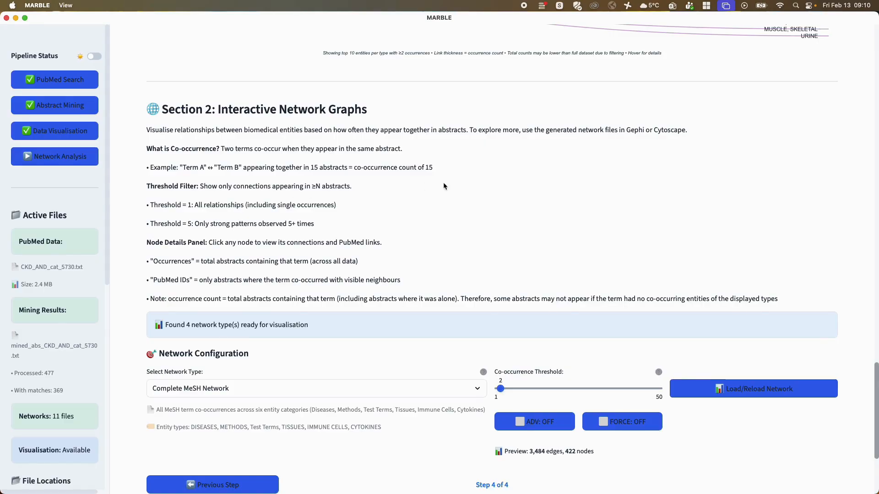
scroll(445, 184, "down", 1)
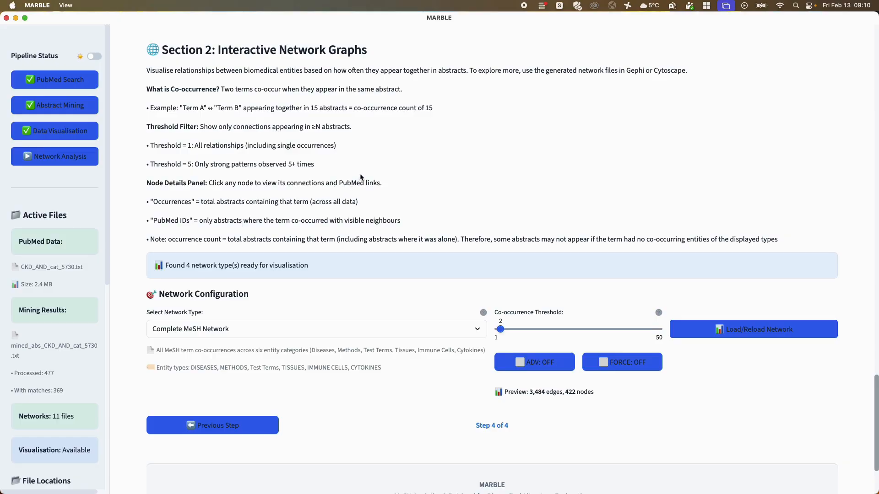
left_click(742, 329)
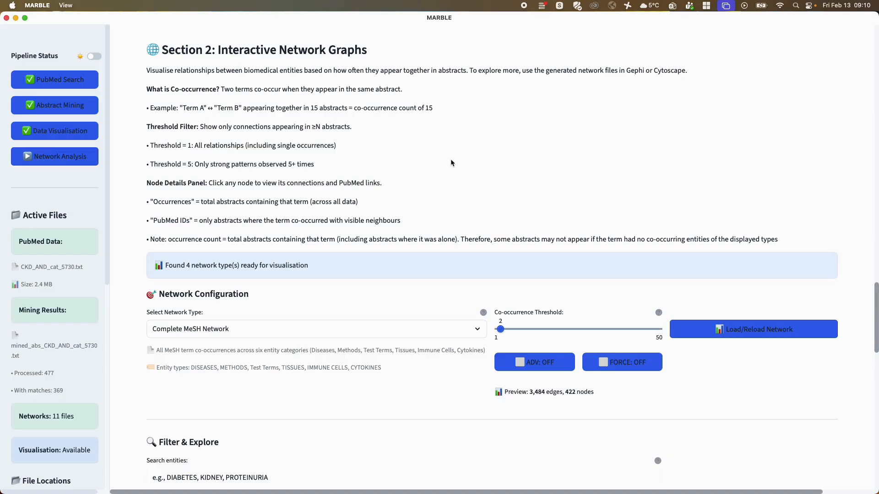
- Review the network's filter and statistics sections and check the available network types, leaving the selection unchanged
scroll(450, 160, "down", 5)
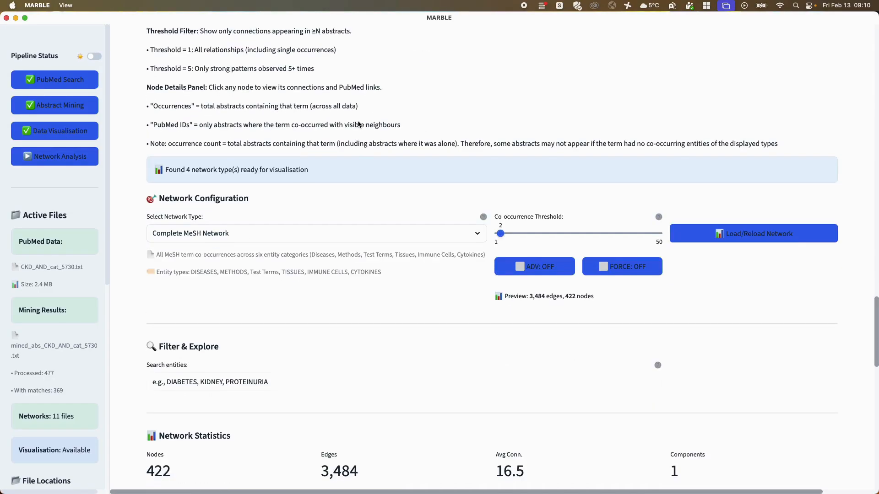
scroll(360, 125, "down", 5)
scroll(130, 174, "down", 3)
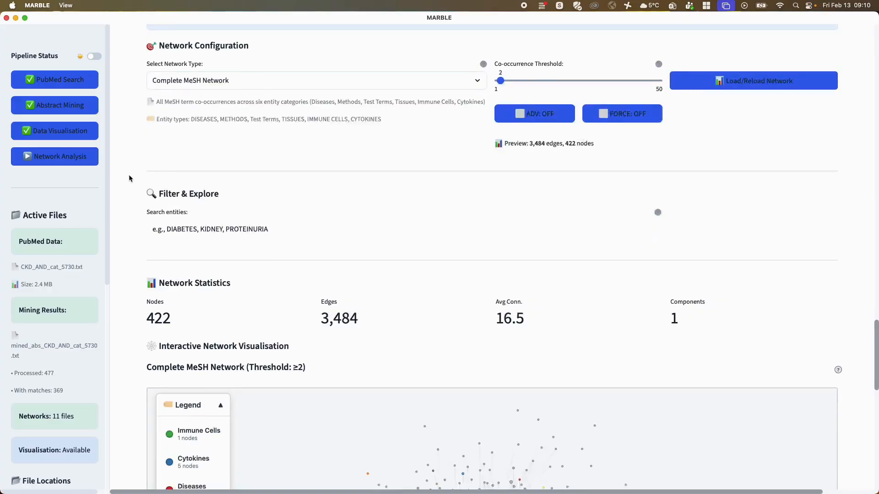
scroll(126, 169, "up", 1)
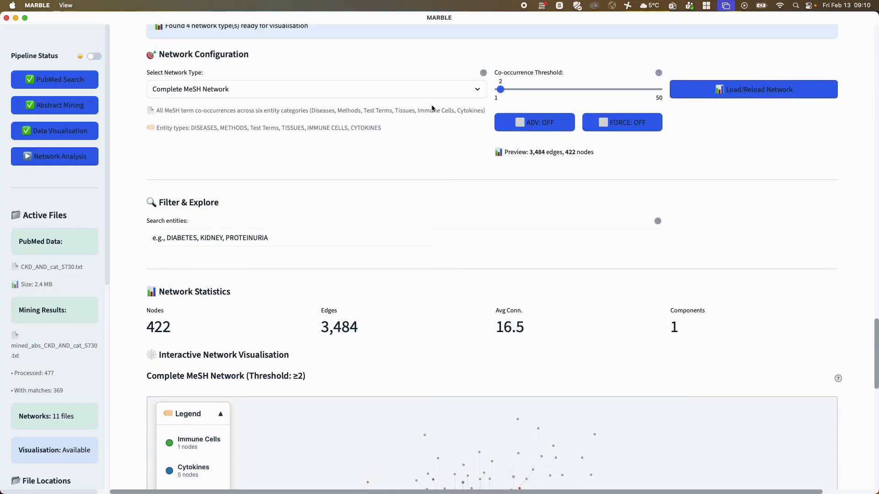
left_click(479, 91)
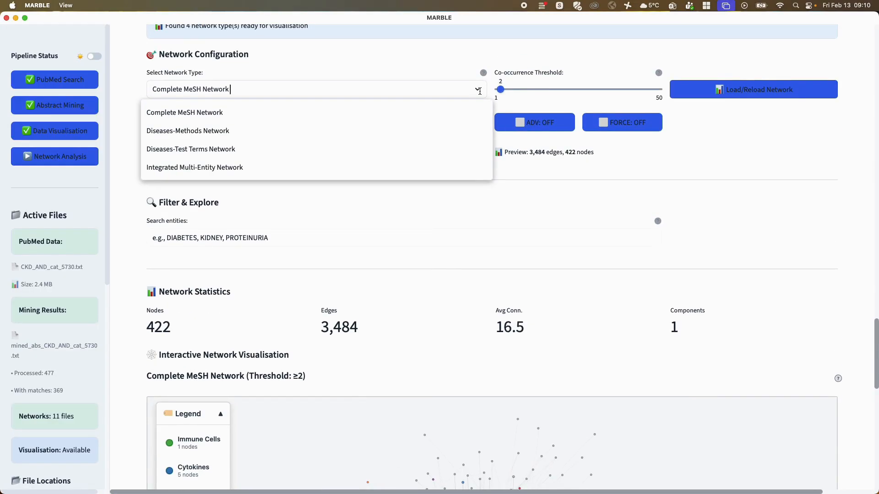
left_click(122, 127)
- Enlarge the Complete MeSH Network graph and inspect the labelled nodes around its centre
scroll(809, 202, "down", 5)
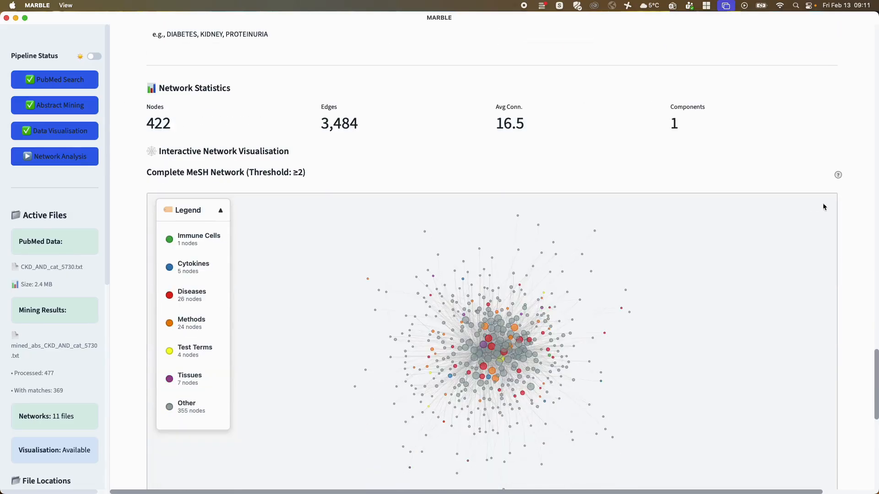
scroll(848, 221, "down", 1)
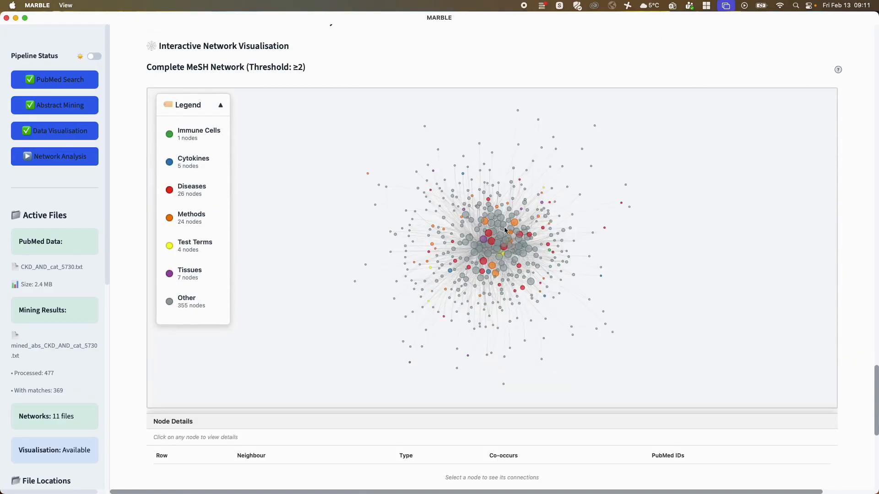
scroll(655, 266, "up", 3)
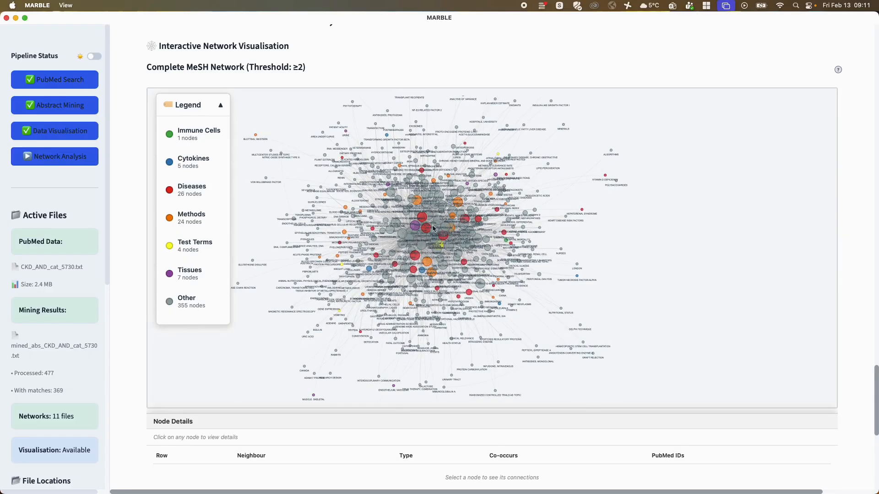
mouse_move(455, 267)
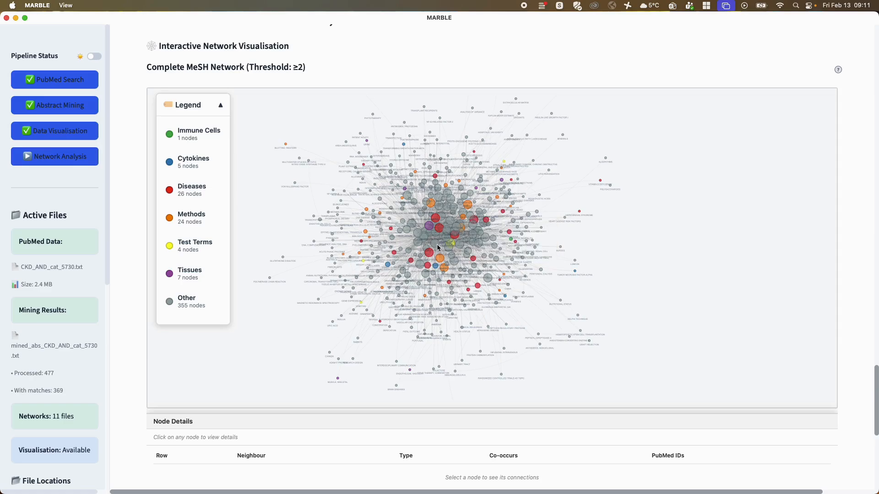
- Select the LONGITUDINAL STUDIES node near the network's centre and examine its highlighted connections and neighbour table
mouse_move(437, 246)
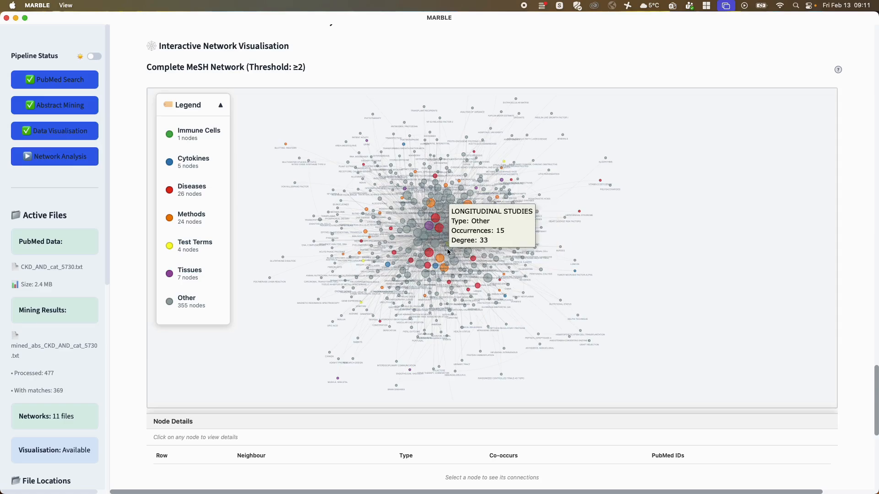
left_click(448, 251)
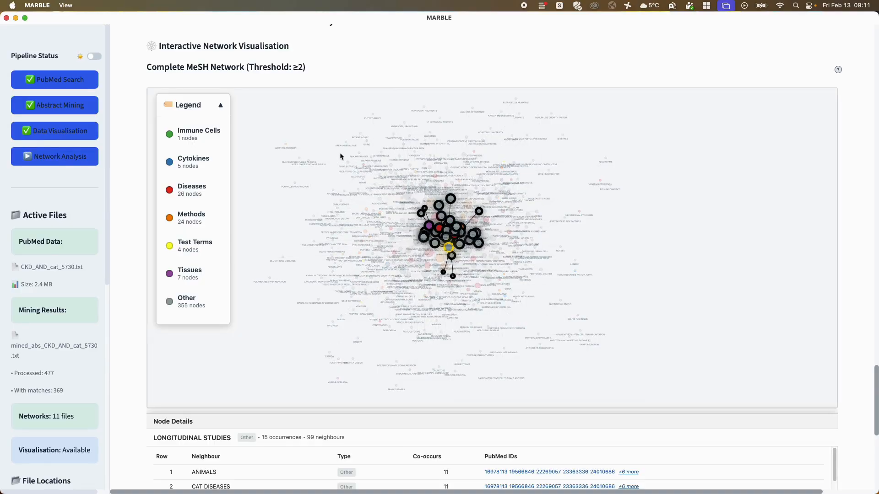
scroll(854, 208, "down", 1)
scroll(853, 204, "down", 5)
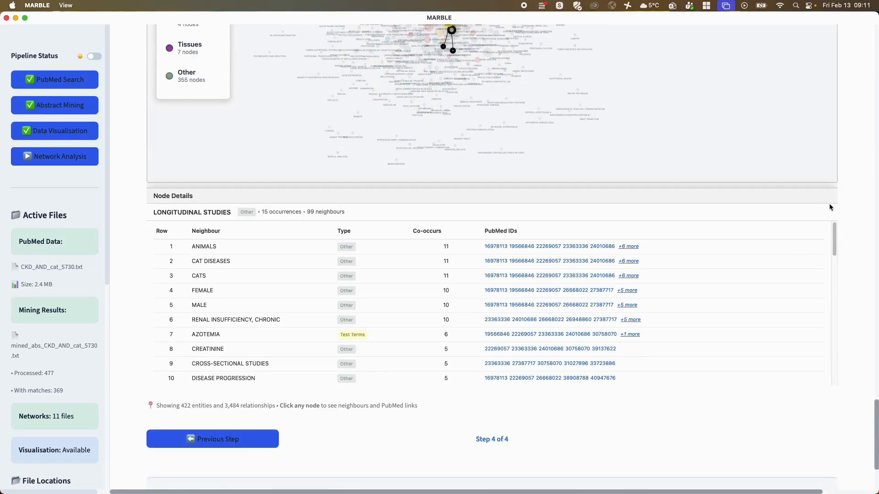
scroll(859, 195, "up", 3)
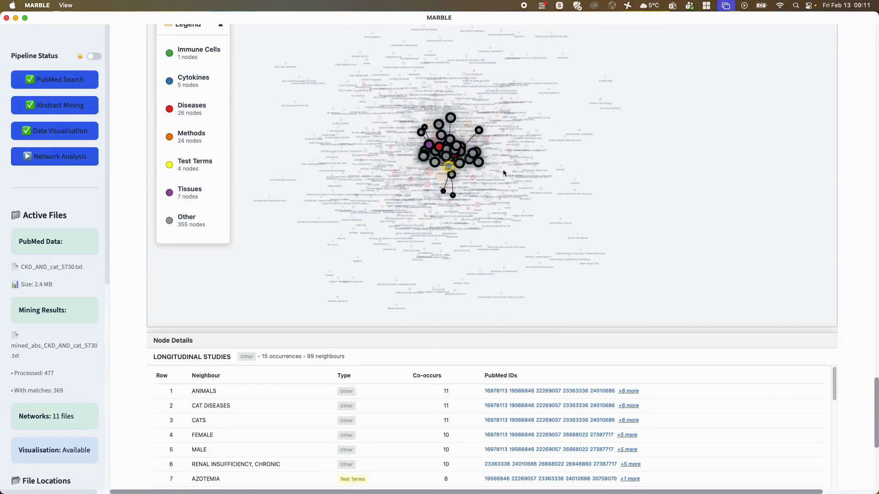
mouse_move(449, 169)
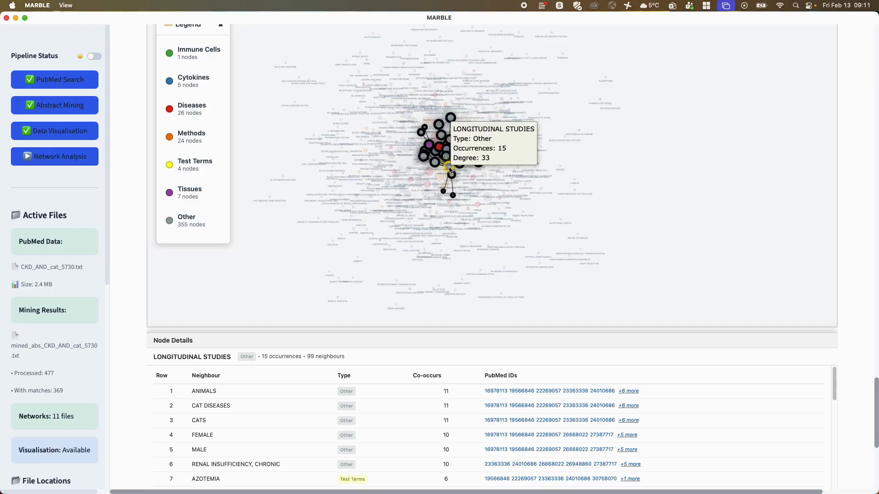
scroll(852, 185, "up", 8)
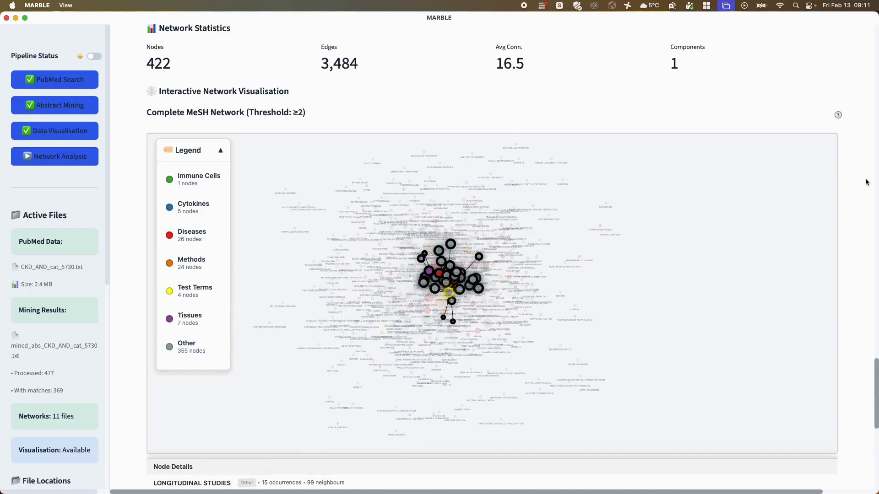
- Review the network configuration and statistics, and read the occurrence and neighbour summary for LONGITUDINAL STUDIES
scroll(839, 177, "up", 2)
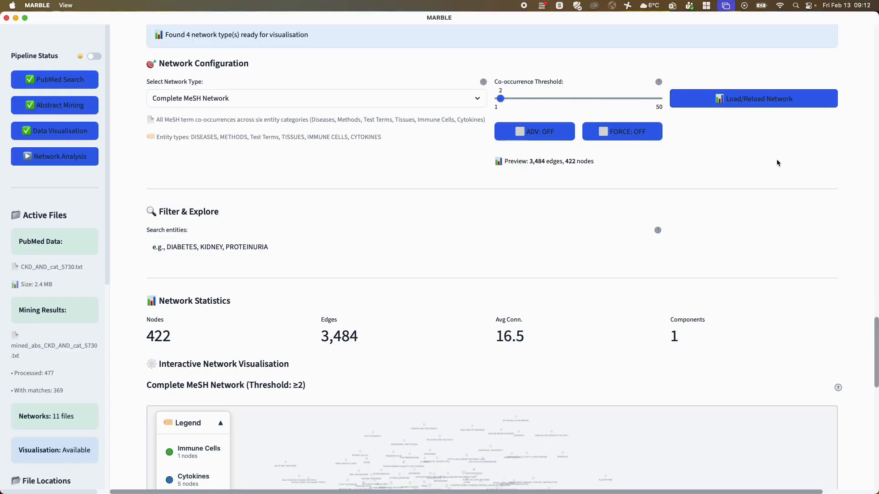
scroll(776, 160, "down", 5)
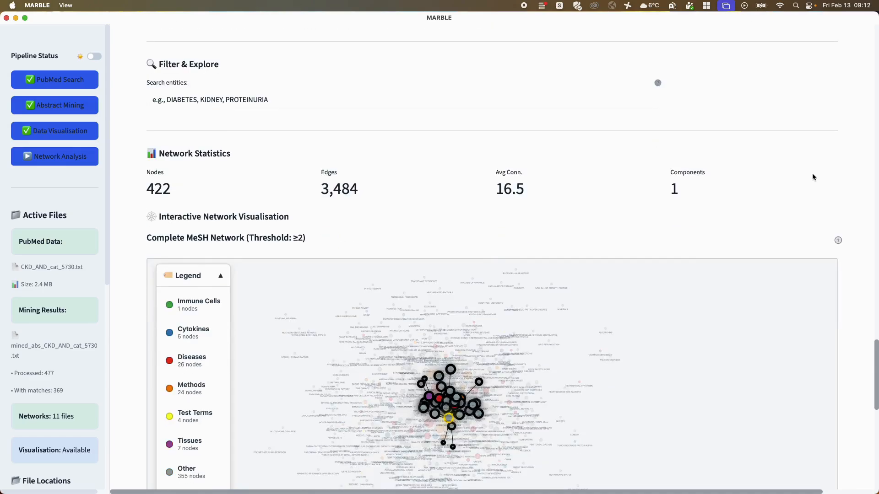
scroll(842, 243, "down", 6)
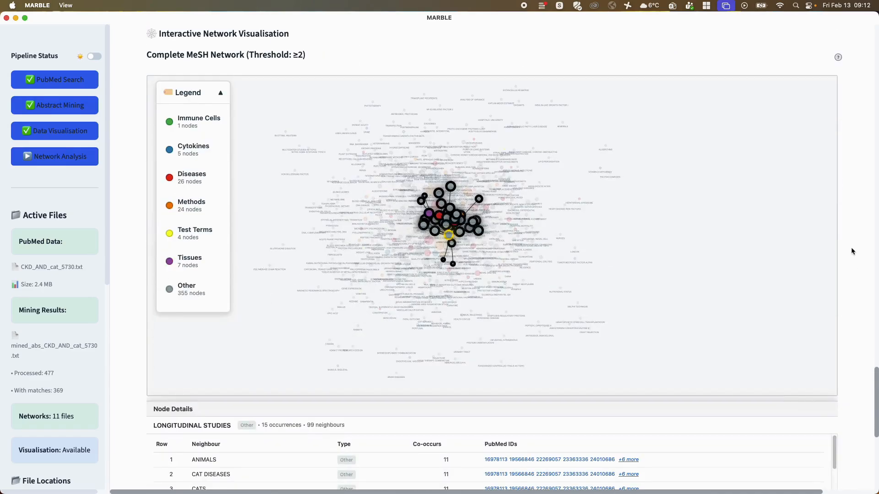
scroll(852, 250, "down", 2)
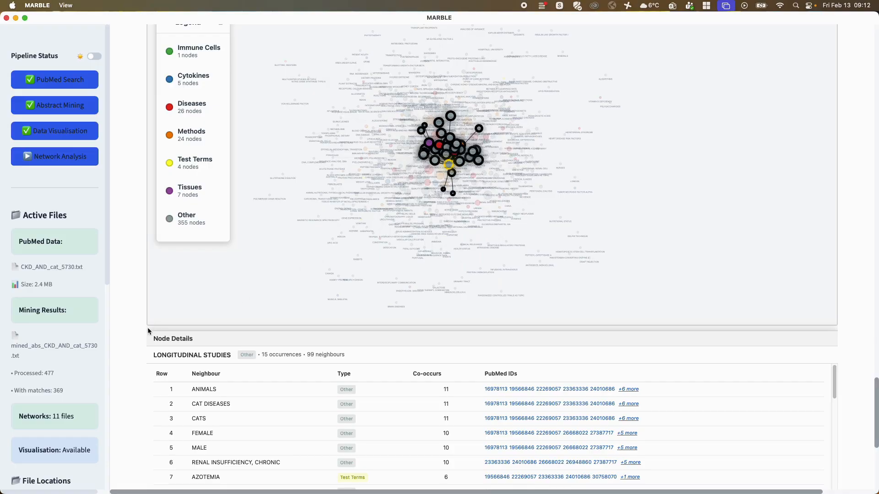
scroll(140, 332, "down", 5)
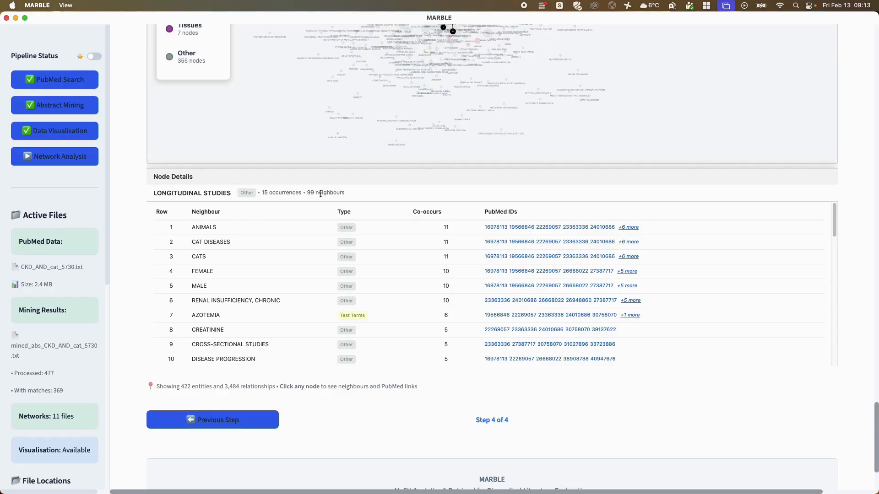
left_click_drag(348, 193, 151, 197)
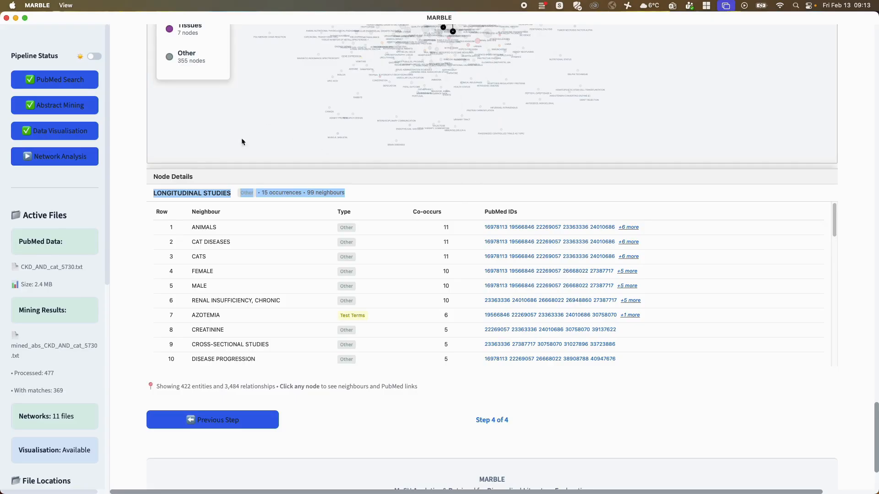
left_click(140, 195)
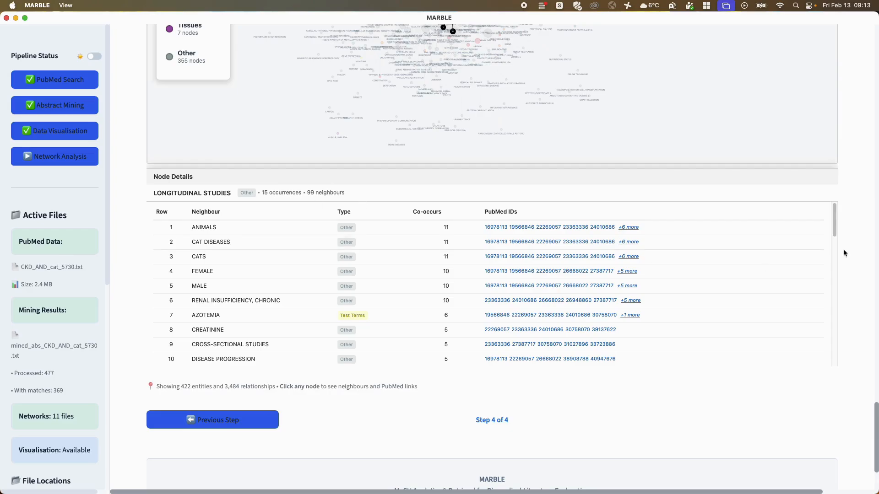
- View PubMed article 19566846 from the ANIMALS neighbour's expanded ID list, close the article and collapse the list
left_click(628, 228)
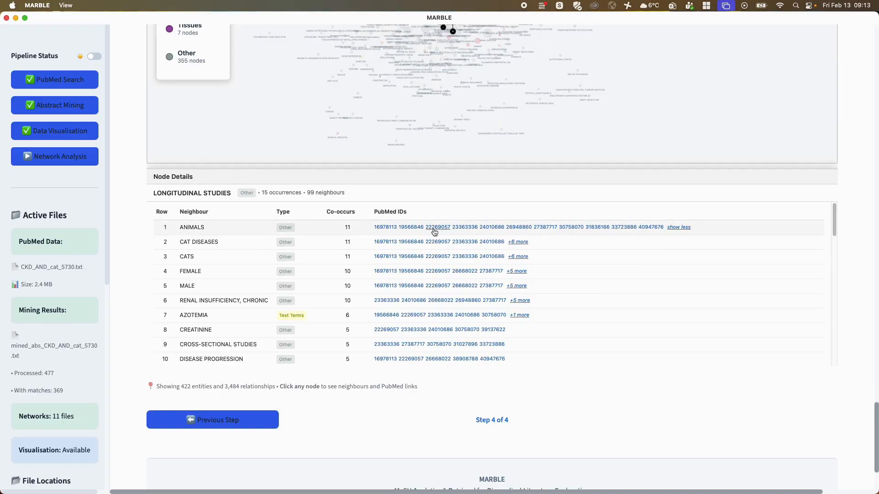
left_click(403, 227)
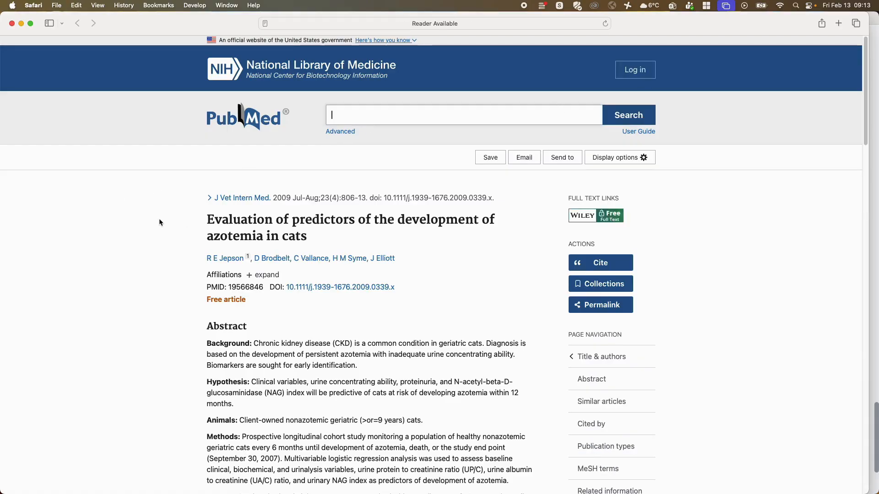
scroll(159, 218, "down", 10)
left_click(13, 23)
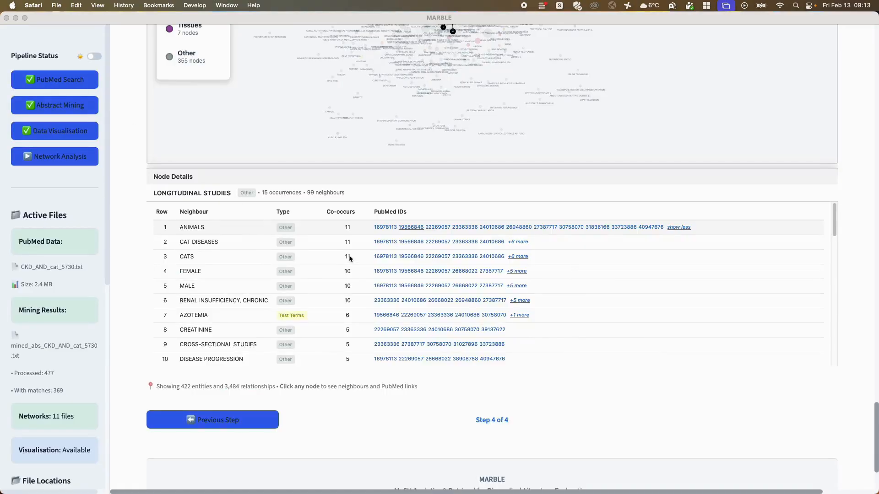
left_click(686, 228)
left_click(687, 228)
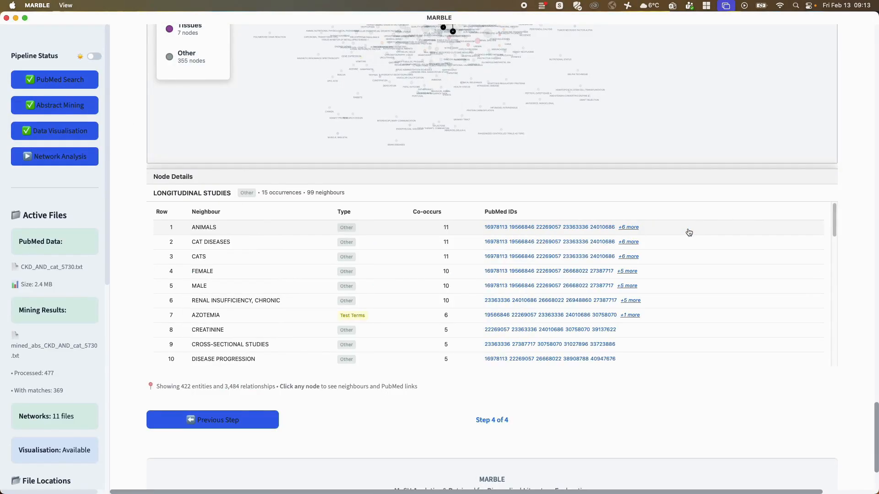
- Show all neighbours of LONGITUDINAL STUDIES, check the end of the table, and reduce it to the shorter listing
left_click_drag(834, 219, 818, 370)
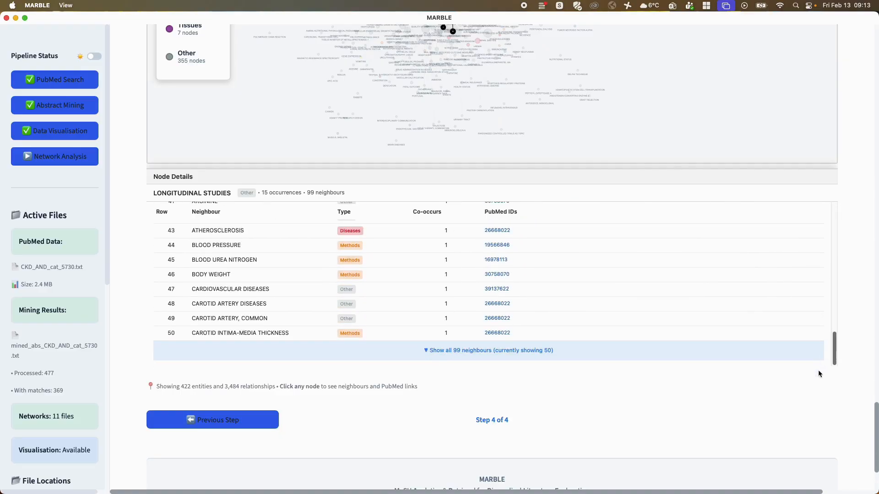
left_click(434, 351)
scroll(293, 254, "down", 15)
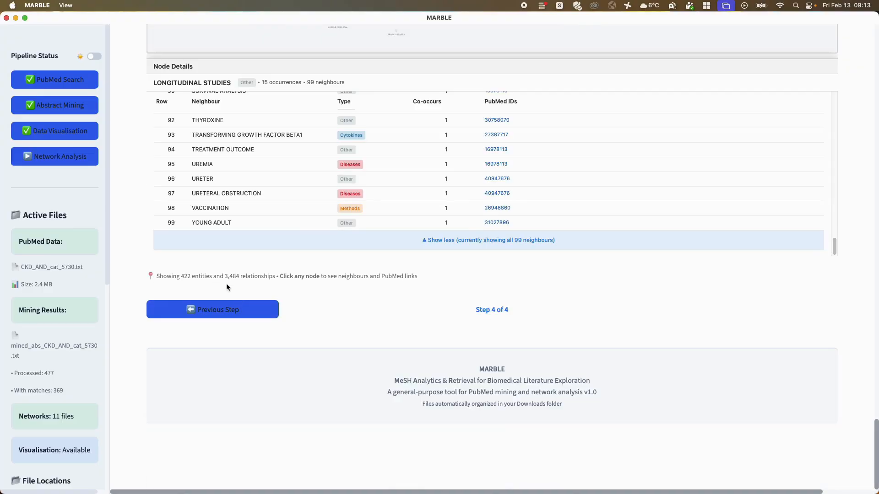
left_click(470, 241)
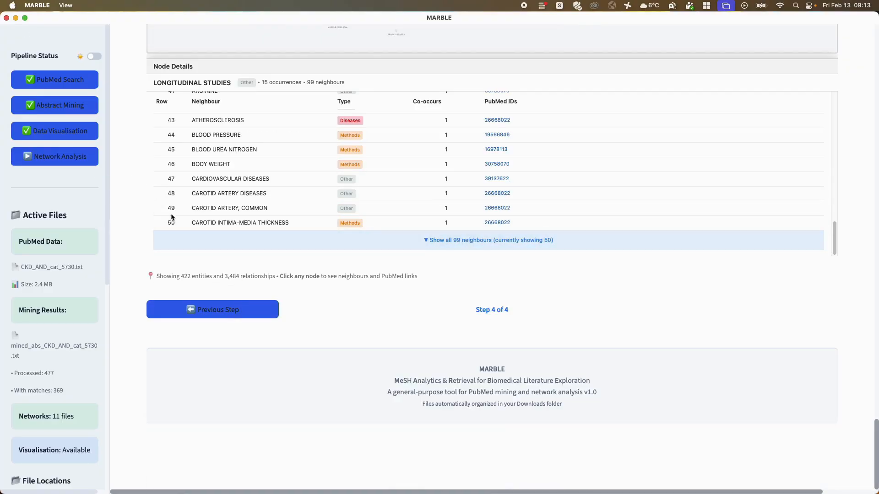
scroll(851, 210, "up", 4)
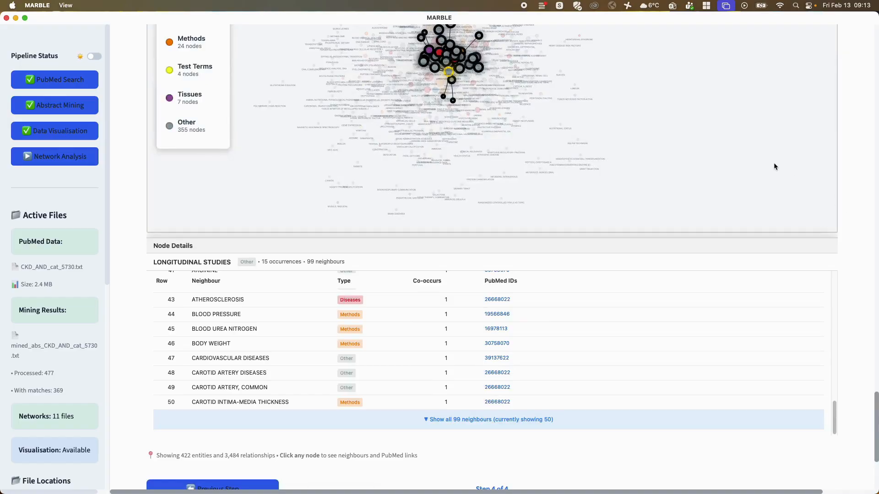
- Replace the current node selection with METABOLOMICS to view its neighbours, and clear the selection
left_click(249, 154)
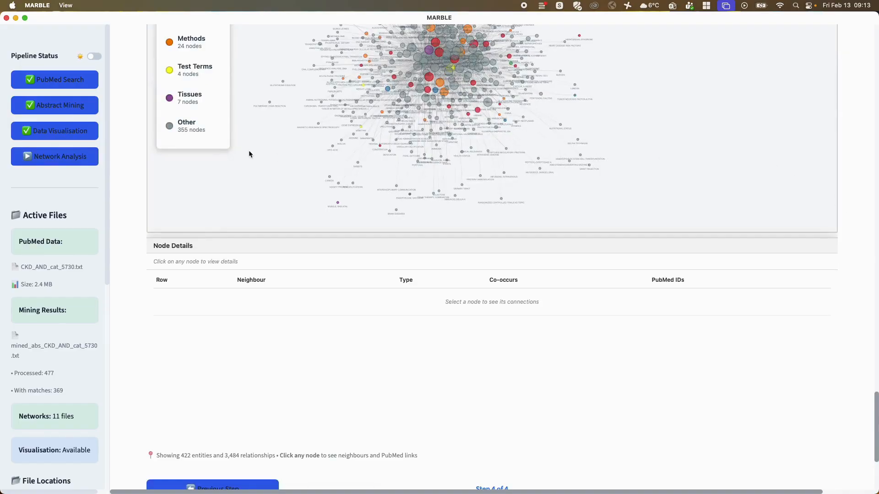
left_click(371, 101)
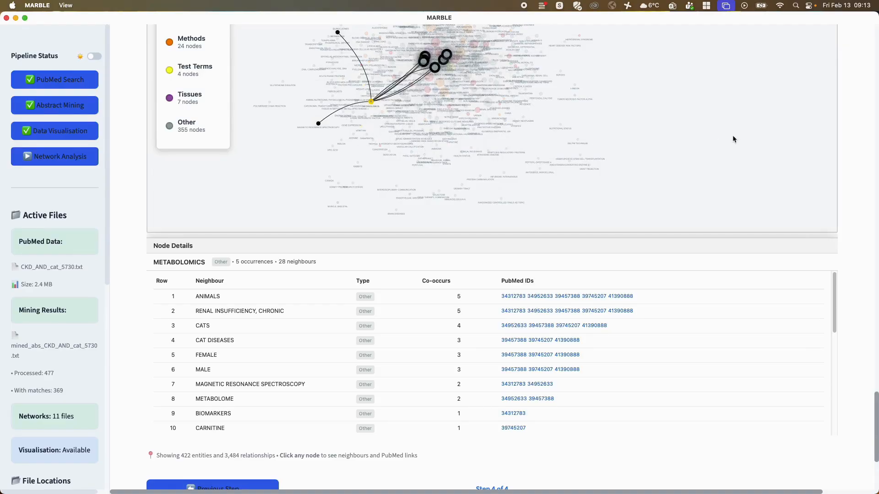
left_click(751, 151)
scroll(849, 243, "up", 4)
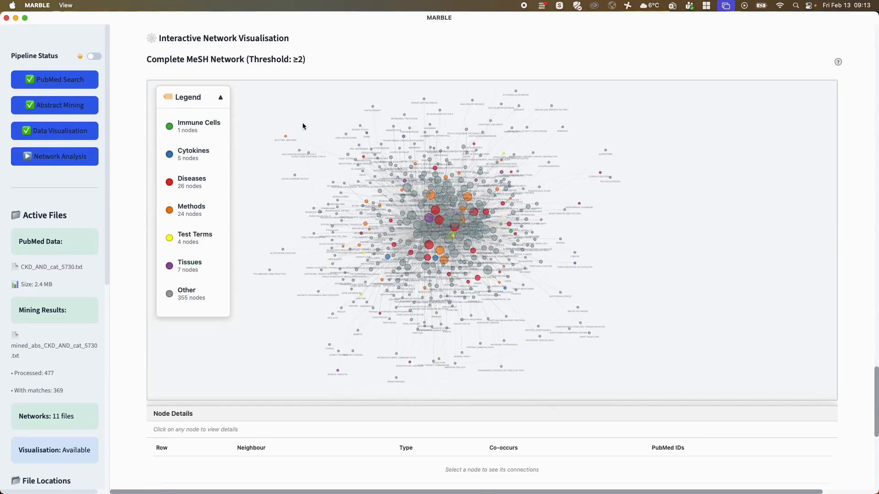
- Highlight the Test Terms nodes through the legend, inspect the VOMITING node's details, and collapse the legend
left_click(180, 183)
left_click(191, 246)
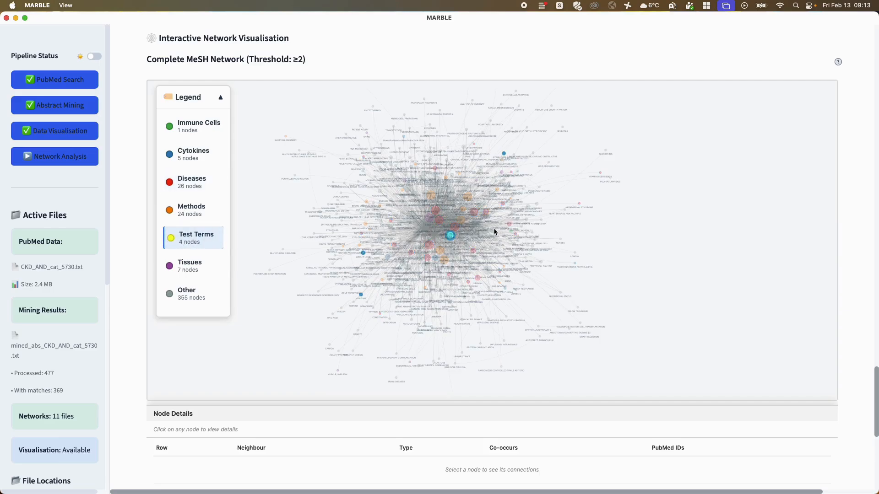
scroll(542, 233, "up", 3)
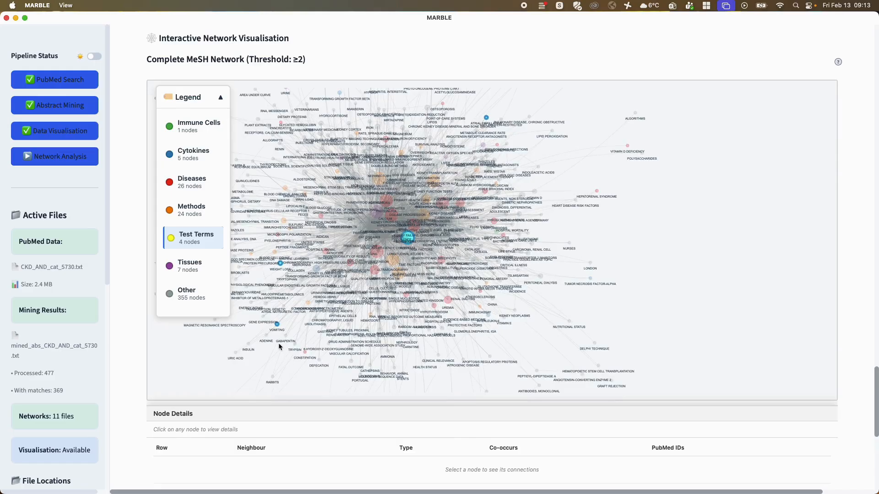
mouse_move(278, 328)
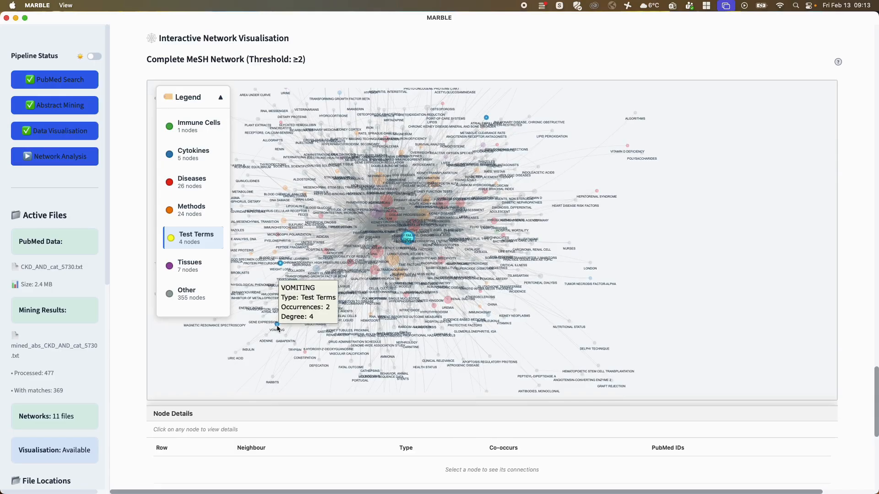
left_click(217, 98)
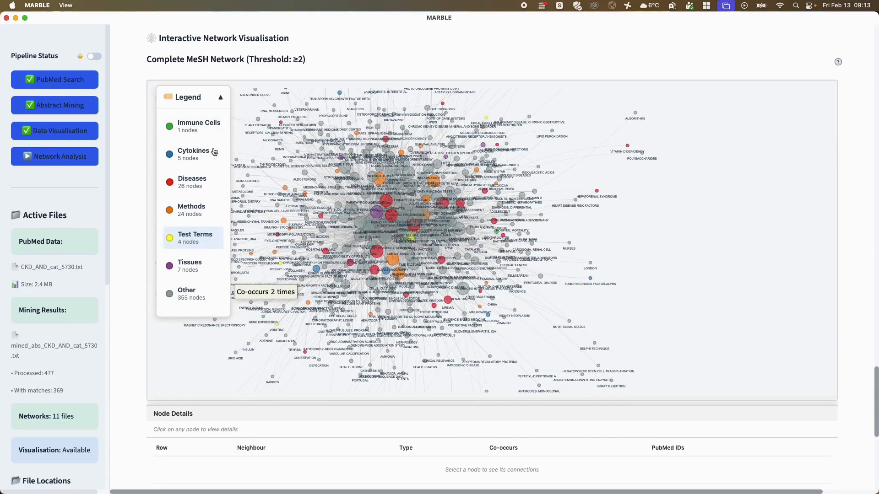
scroll(698, 210, "down", 2)
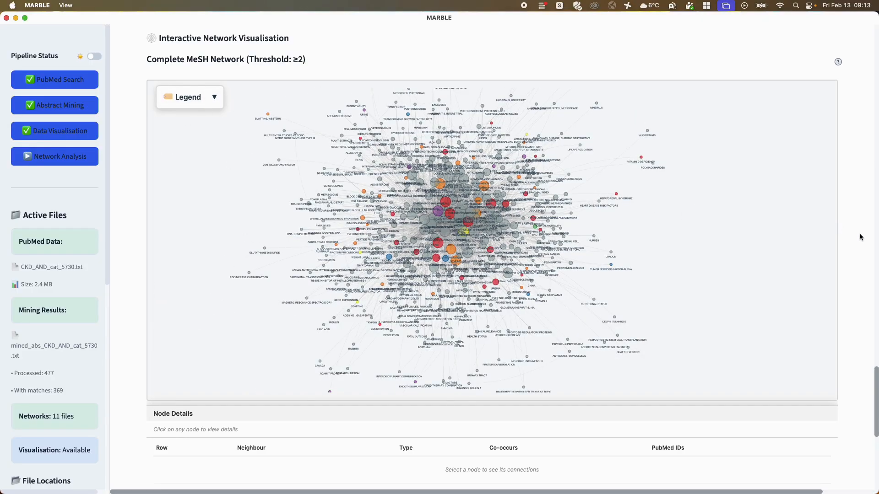
- Search the network entities for "anemia" to highlight the matching nodes
scroll(852, 230, "up", 7)
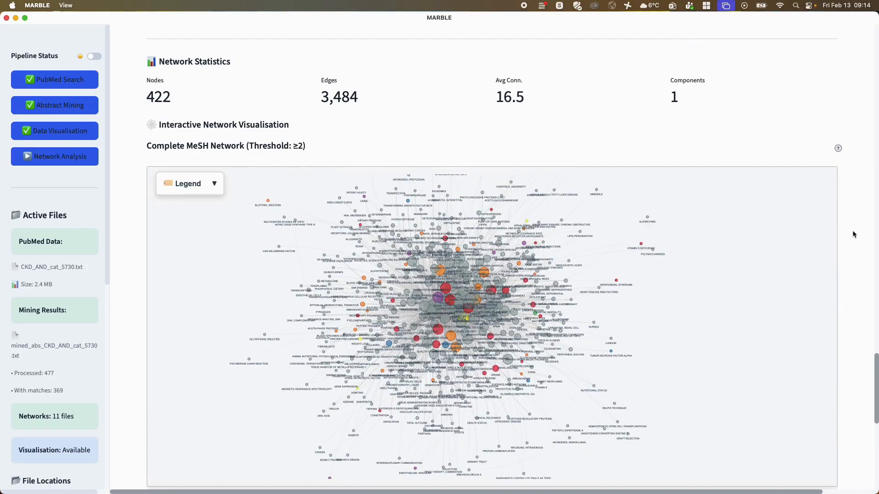
left_click(202, 220)
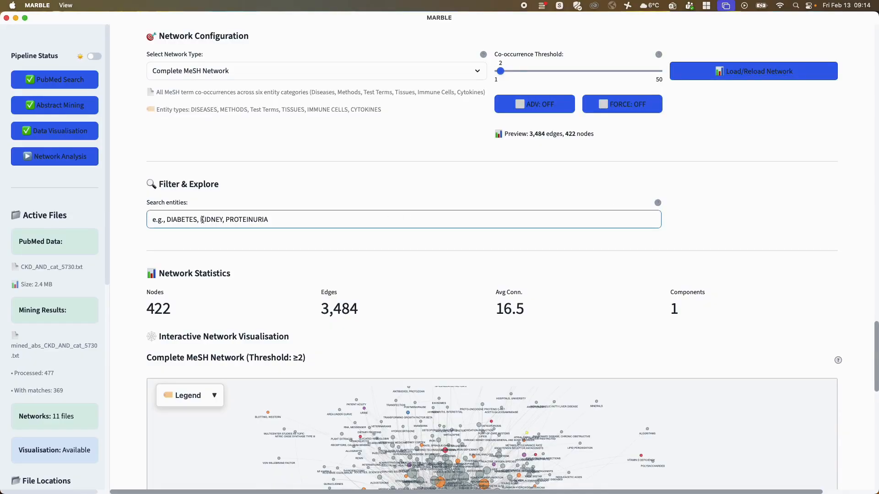
type("ane")
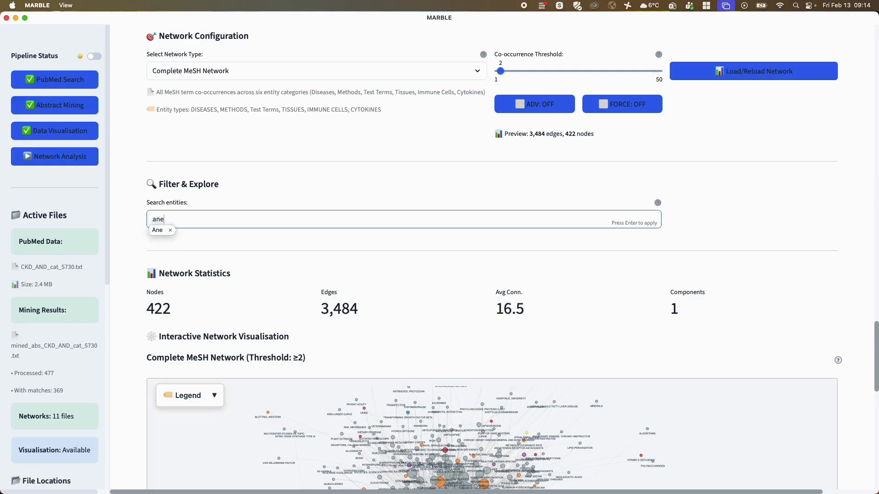
type("mia")
key("Return")
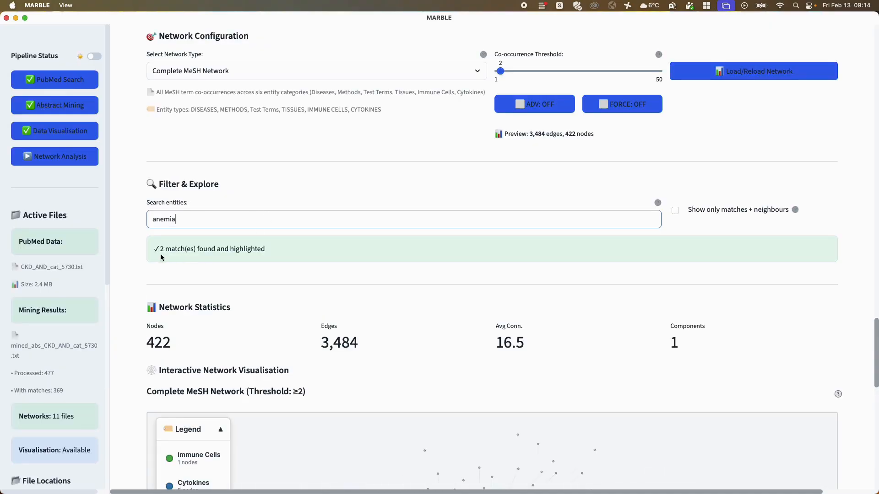
- Inspect the two highlighted anemia nodes in the graph, including the details of ANEMIA, IRON-DEFICIENCY
left_click(127, 257)
scroll(128, 259, "down", 8)
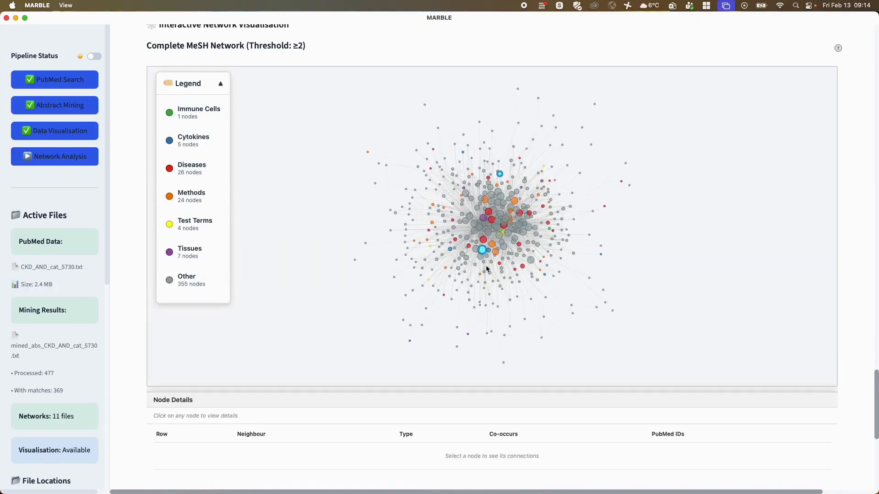
mouse_move(482, 253)
mouse_move(500, 177)
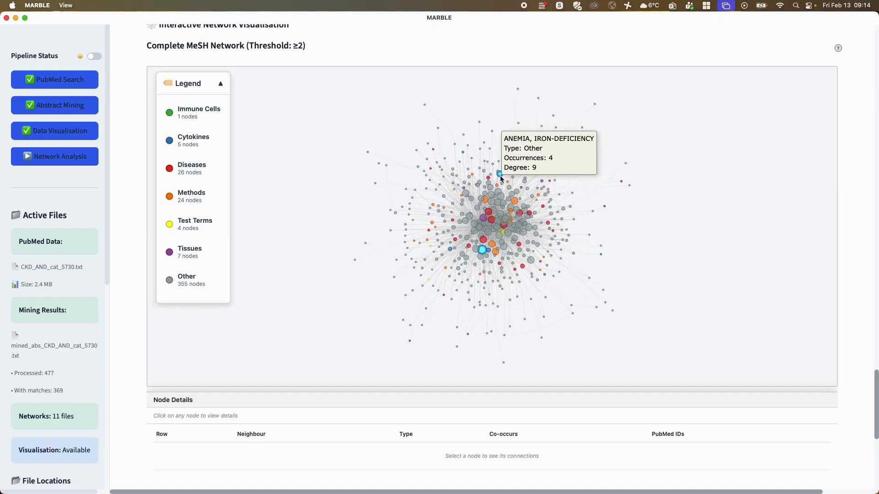
- Inspect the ANEMIA node's neighbours and details, deselect it, and clear the entity search
left_click(483, 250)
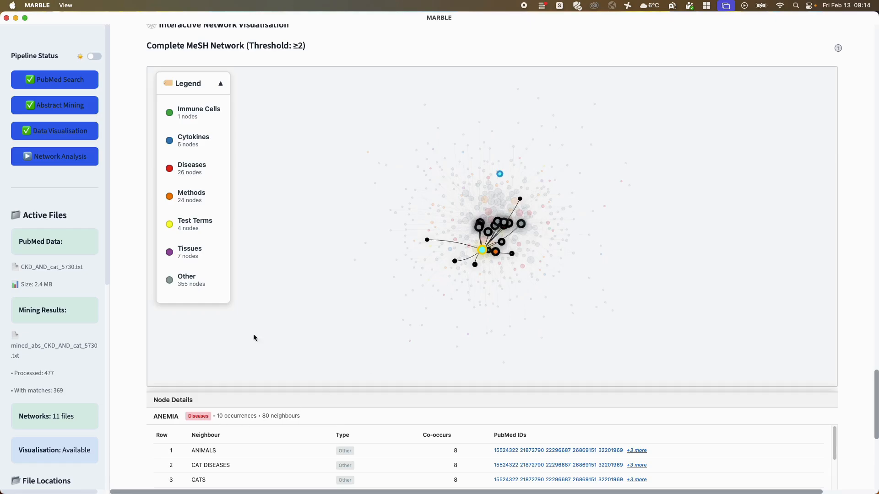
left_click(341, 317)
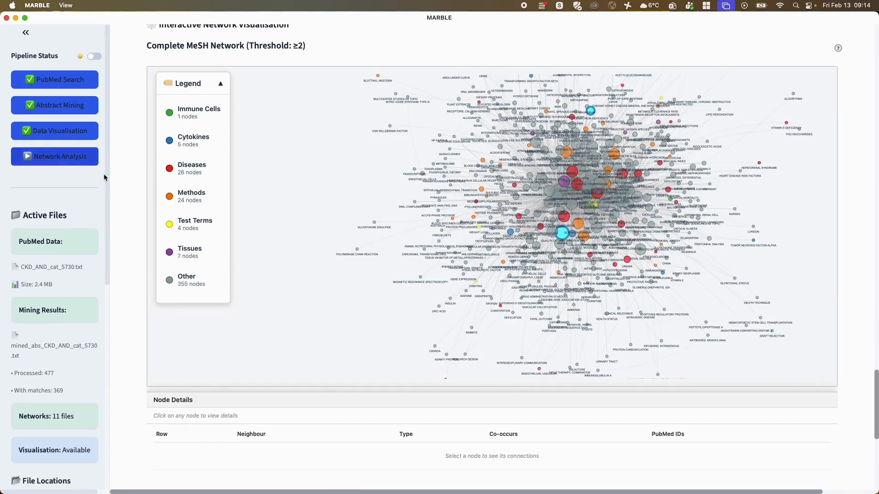
scroll(134, 198, "up", 3)
scroll(133, 200, "up", 4)
left_click_drag(176, 170, 151, 170)
key("BackSpace")
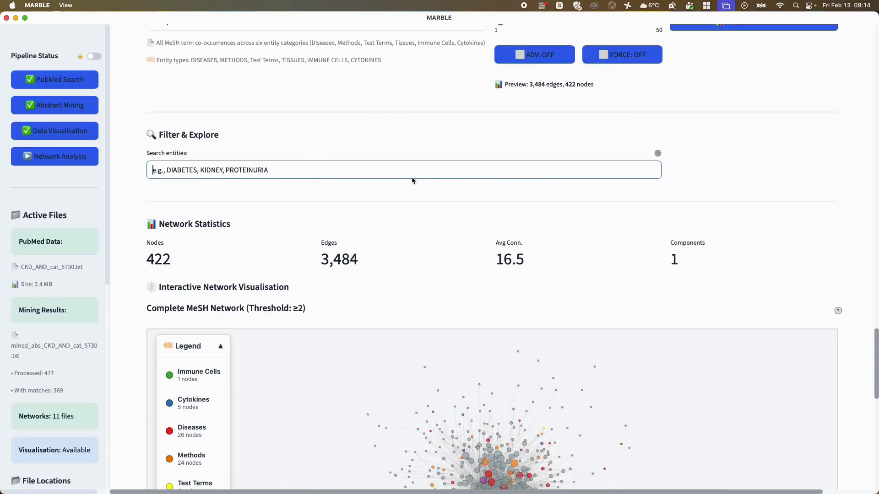
- Load the Diseases-Test Terms Network with a co-occurrence threshold of 1
scroll(338, 131, "up", 3)
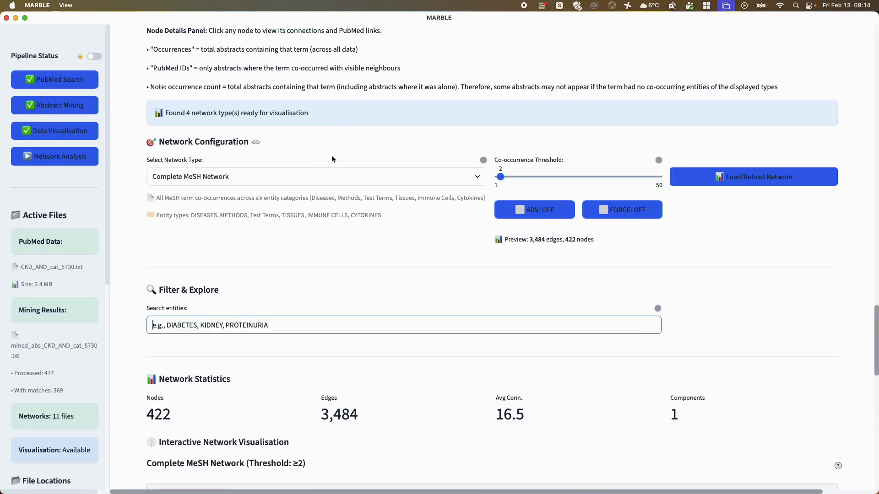
left_click(478, 176)
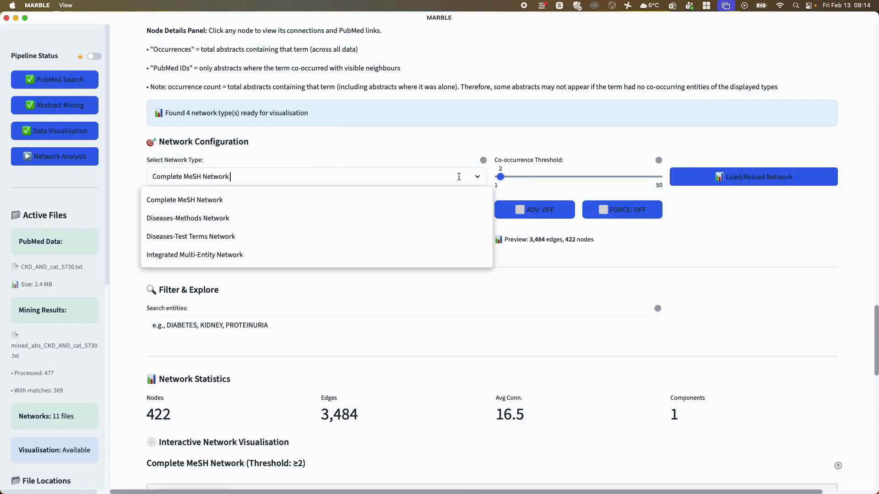
left_click(162, 240)
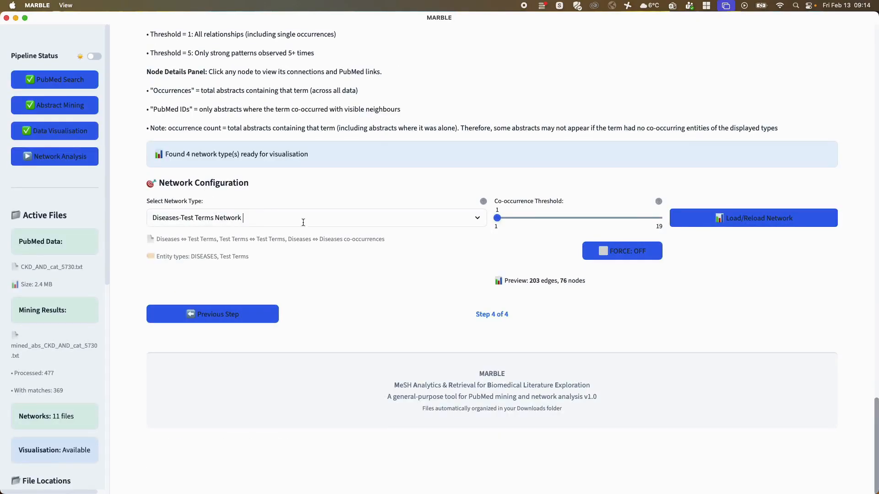
left_click(705, 217)
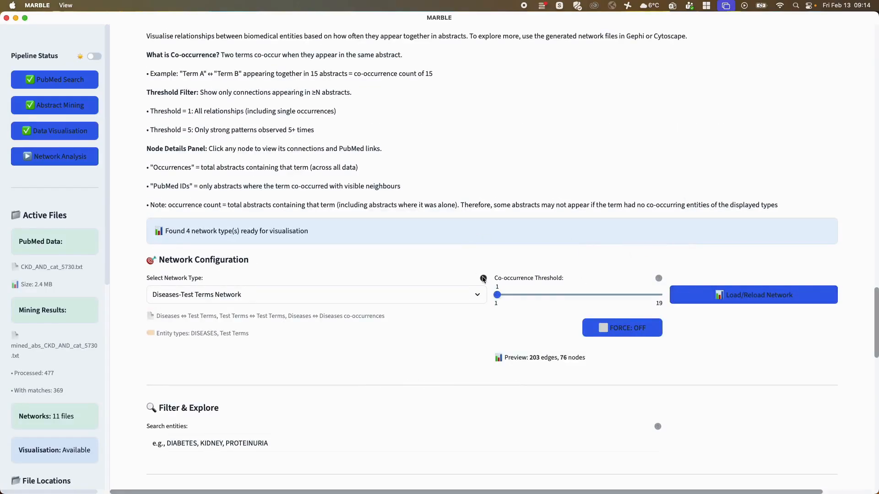
- Inspect the KIDNEY FAILURE CHRONIC node's connections and details in the network, and clear the selection
mouse_move(483, 279)
scroll(503, 247, "down", 10)
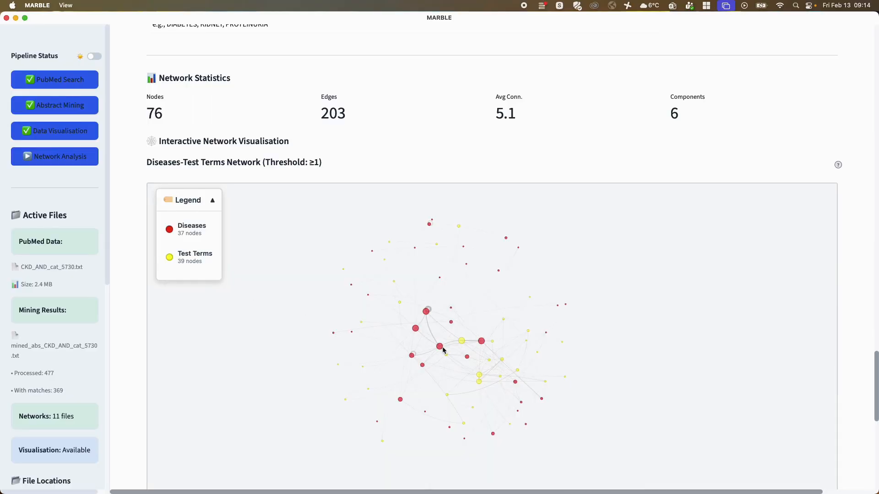
left_click(440, 346)
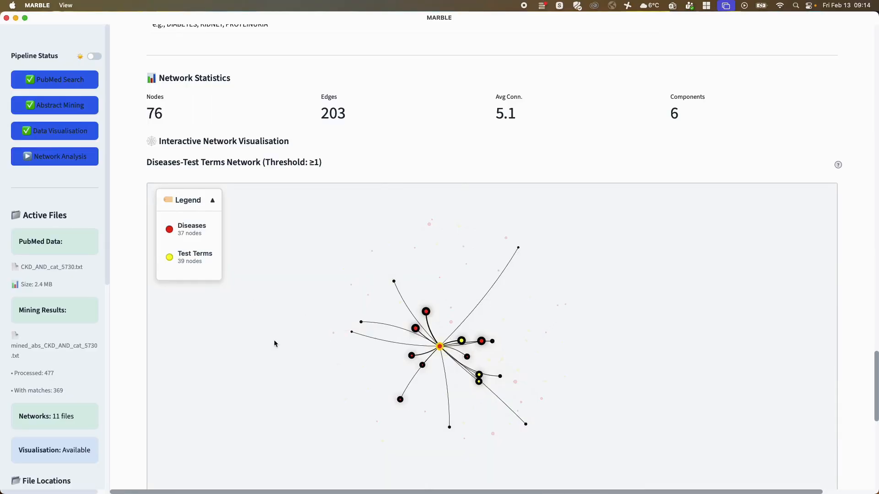
scroll(137, 321, "down", 6)
scroll(136, 317, "up", 4)
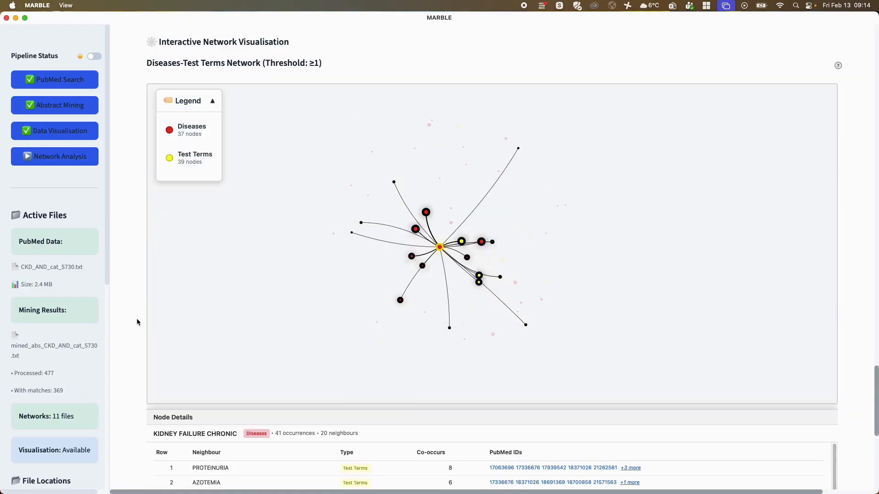
left_click(253, 267)
- Switch back to the Complete MeSH Network and reload it with a co-occurrence threshold of 1
scroll(159, 252, "up", 10)
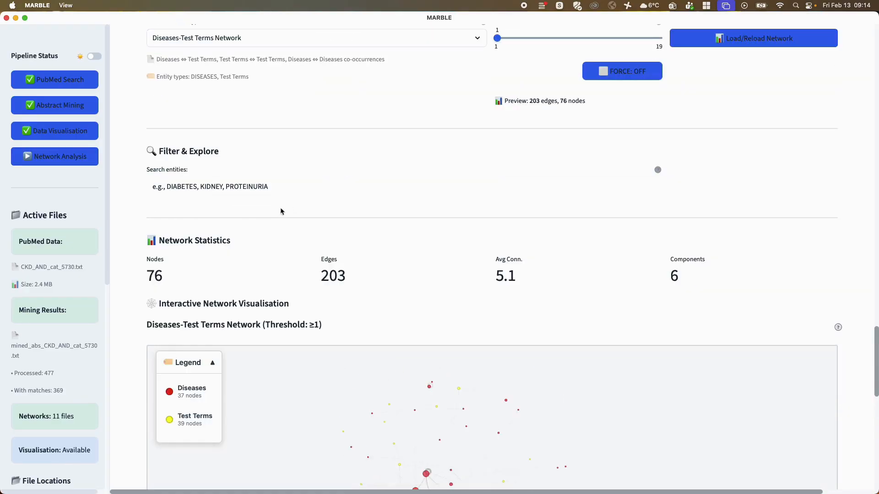
left_click(469, 161)
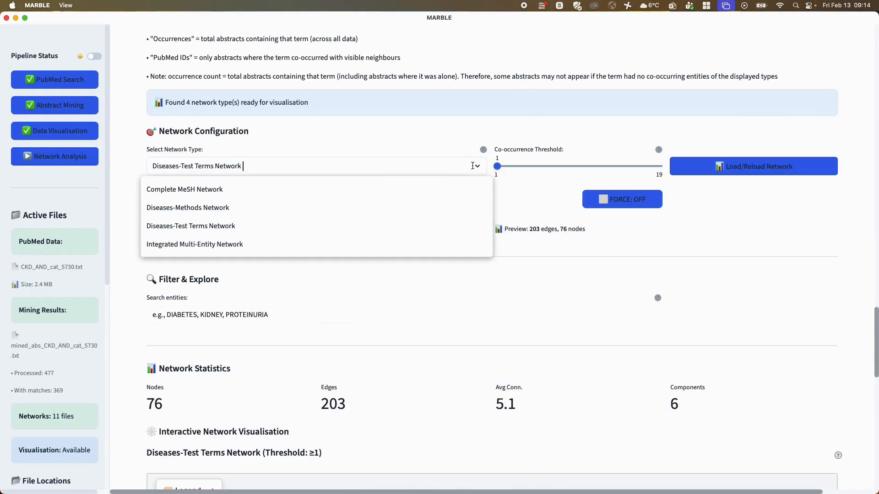
left_click(225, 192)
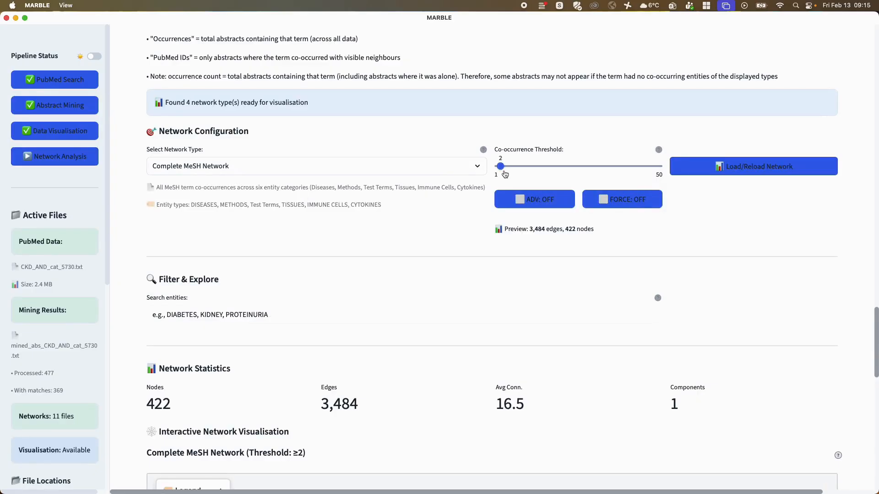
left_click_drag(499, 167, 492, 168)
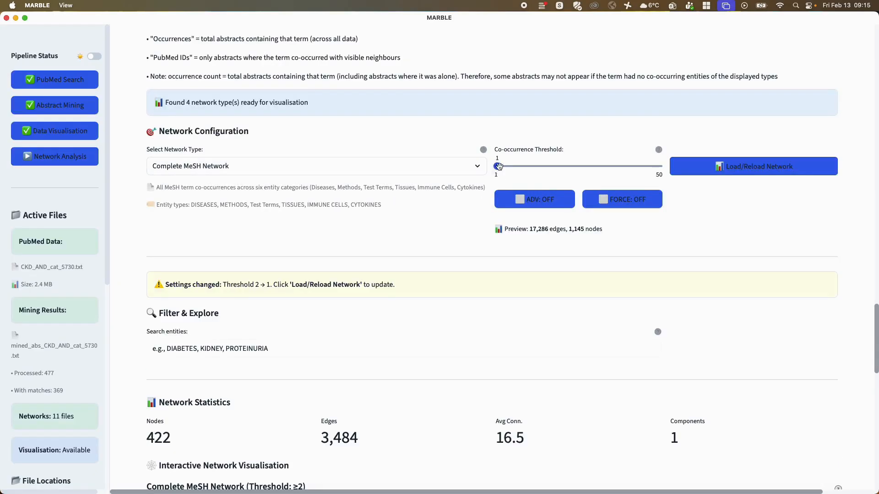
left_click(773, 166)
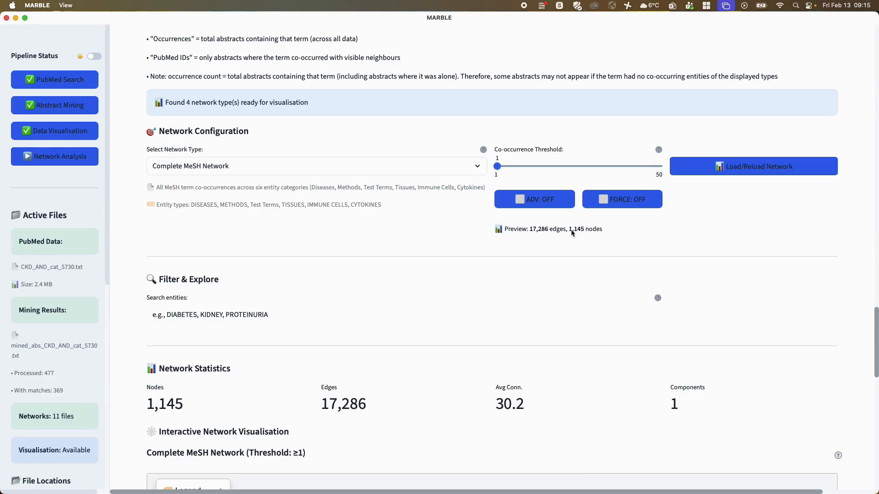
- Read the help note for the co-occurrence threshold in the network configuration
left_click(497, 165)
scroll(843, 244, "down", 3)
scroll(842, 221, "up", 4)
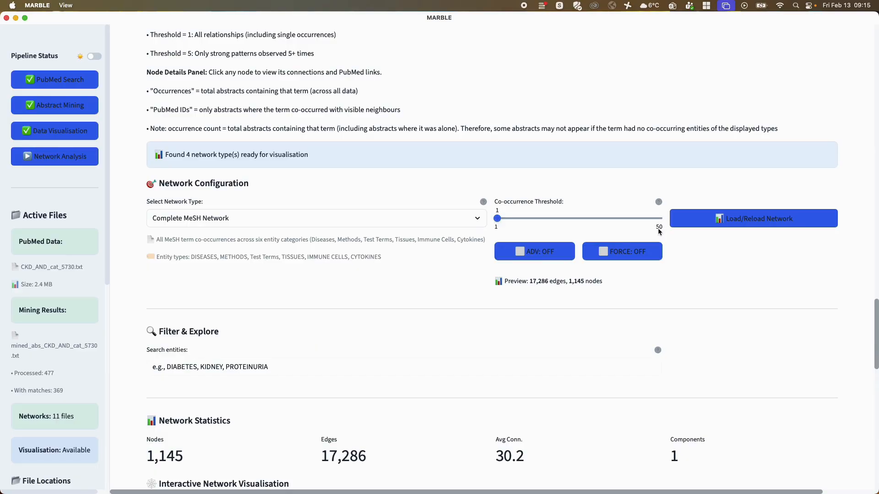
mouse_move(658, 203)
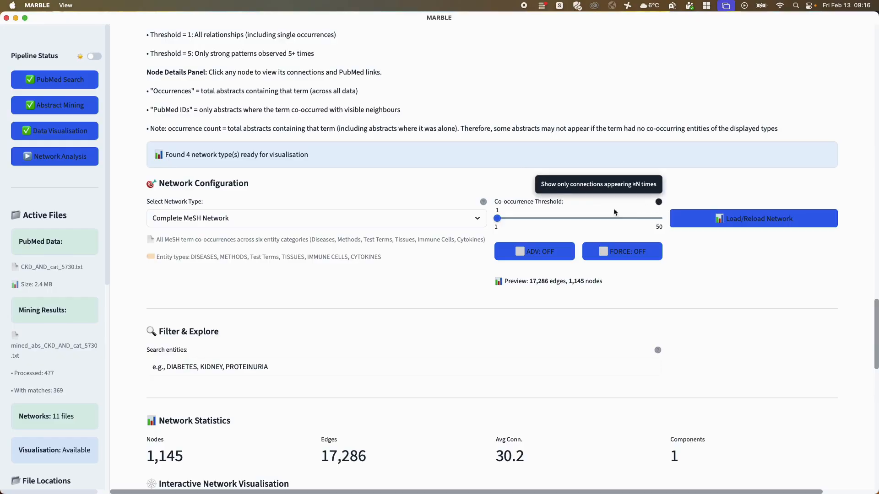
- Try entering 7 as the co-occurrence threshold in advanced mode, and switch advanced mode off
left_click(520, 260)
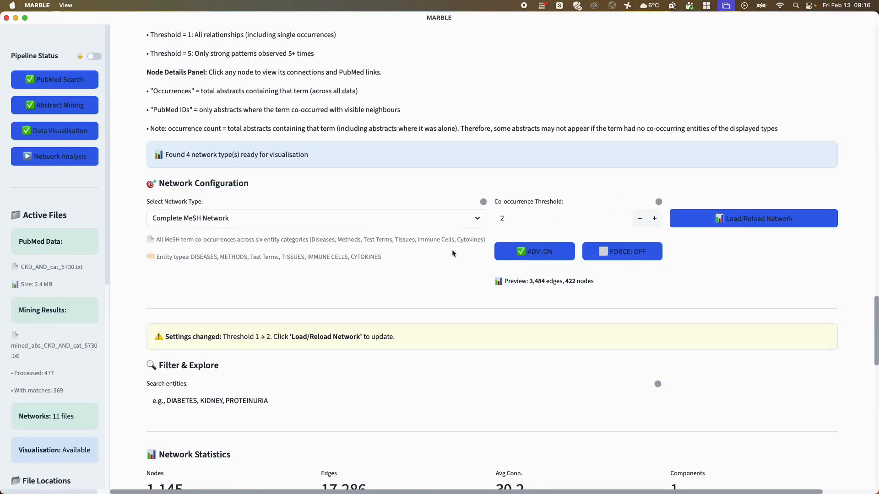
left_click(502, 219)
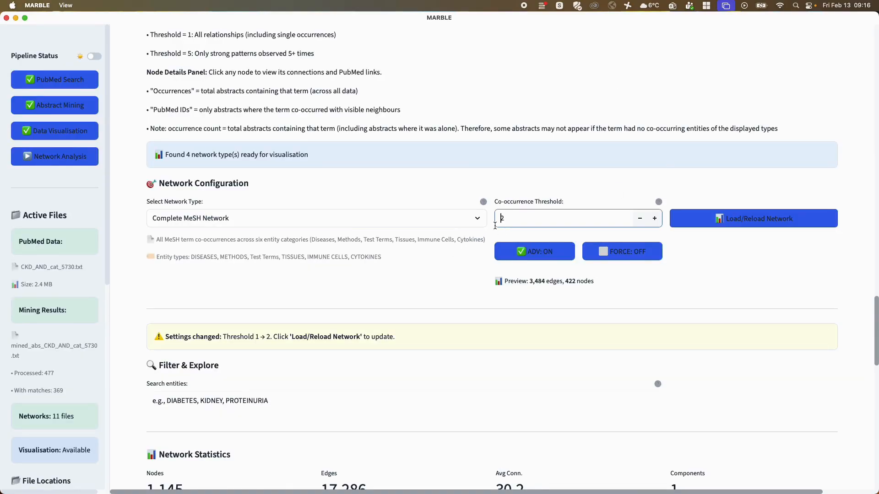
type("7")
left_click(536, 252)
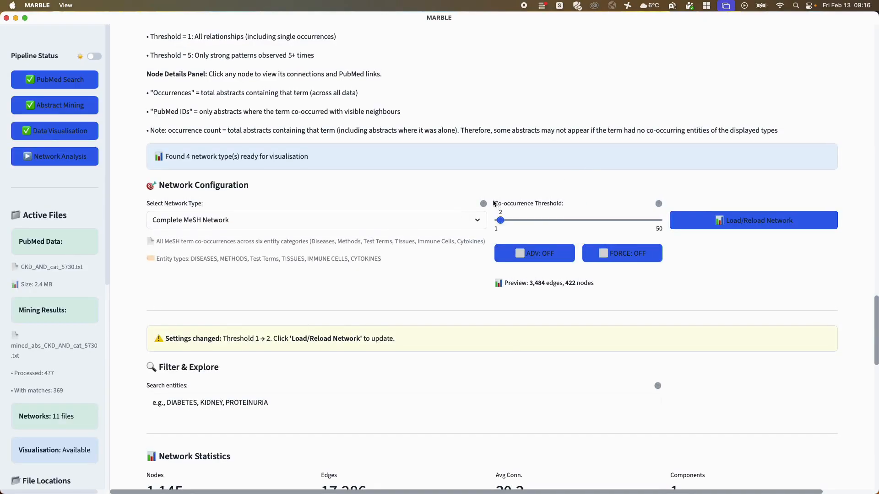
- Open the matrix heatmap analysis and load the disease-test terms matrix
scroll(468, 214, "up", 20)
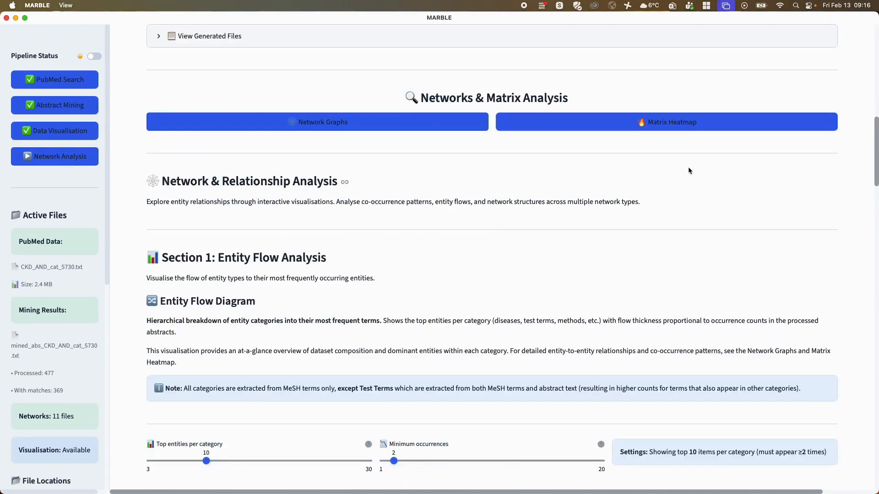
left_click(582, 130)
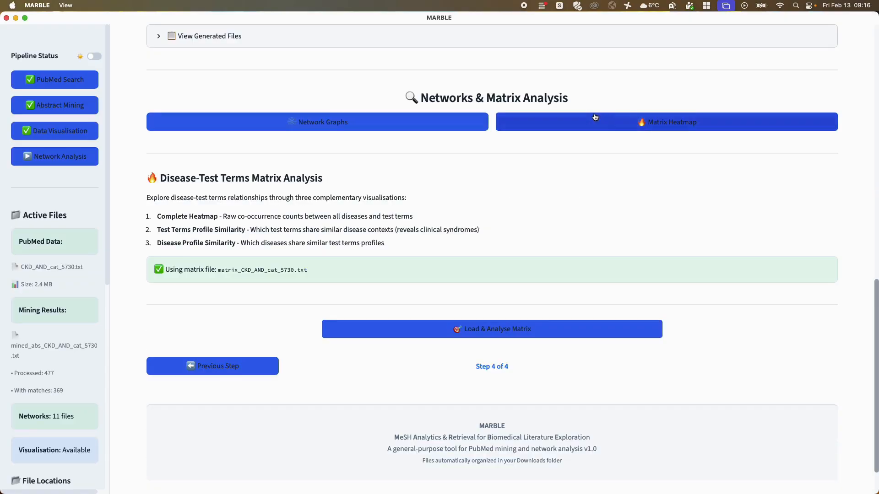
left_click(473, 332)
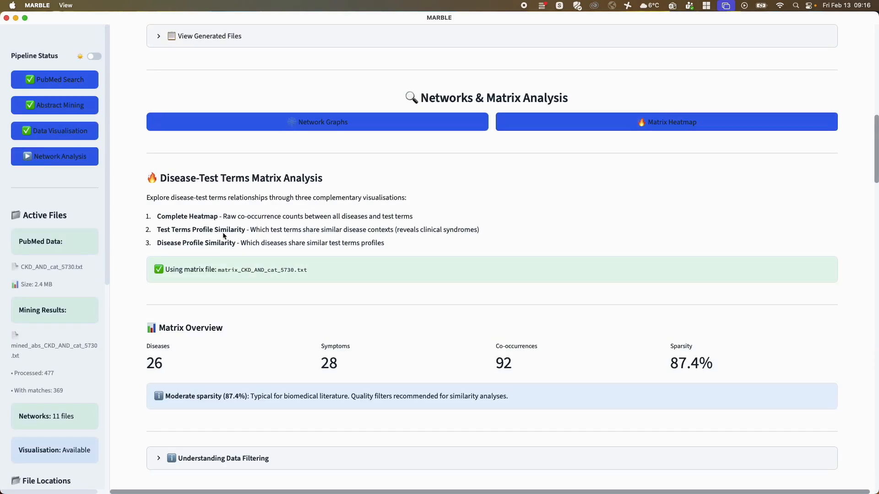
- Set the complete heatmap's minimum diseases per test term to 1 and order it as clustered by similarity
scroll(210, 225, "down", 5)
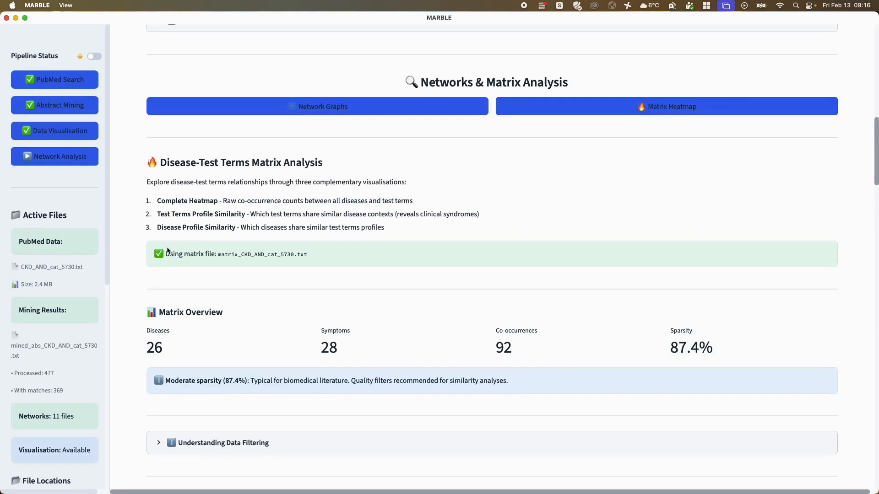
scroll(122, 286, "down", 3)
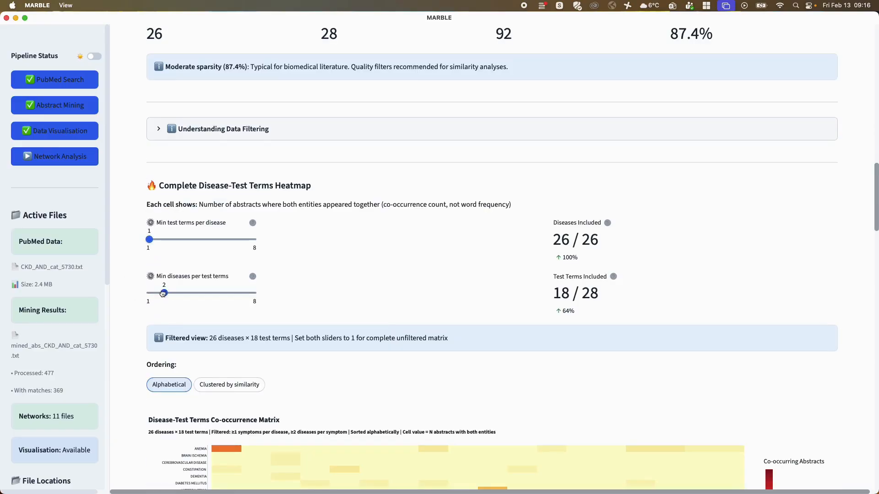
scroll(139, 288, "down", 5)
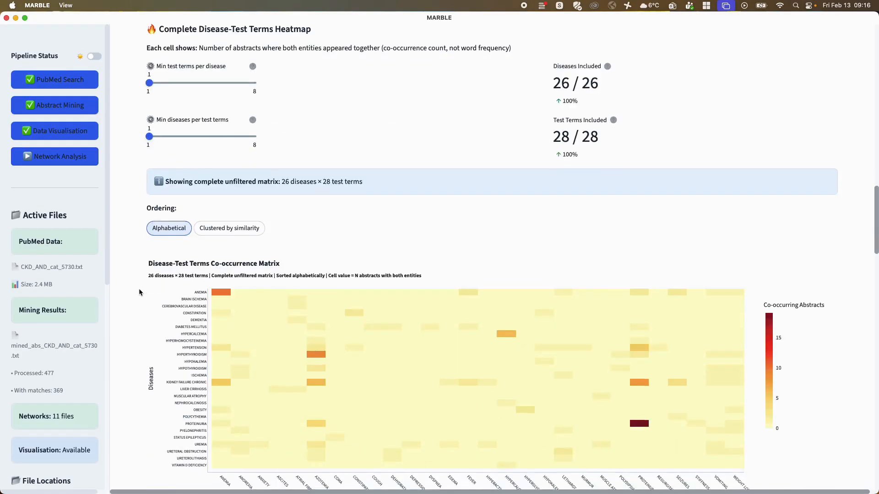
left_click(231, 150)
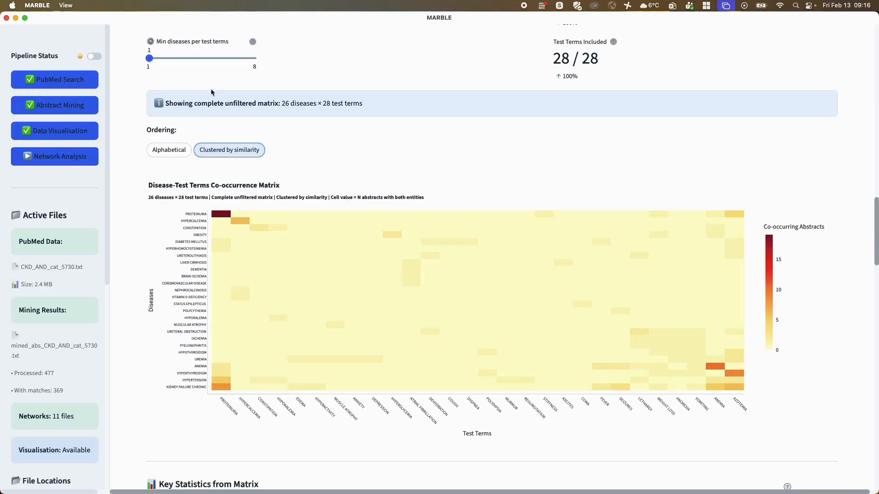
- Review the clustered co-occurrence heatmap, the key matrix statistics, and the entity profile similarity explanation
scroll(138, 229, "down", 2)
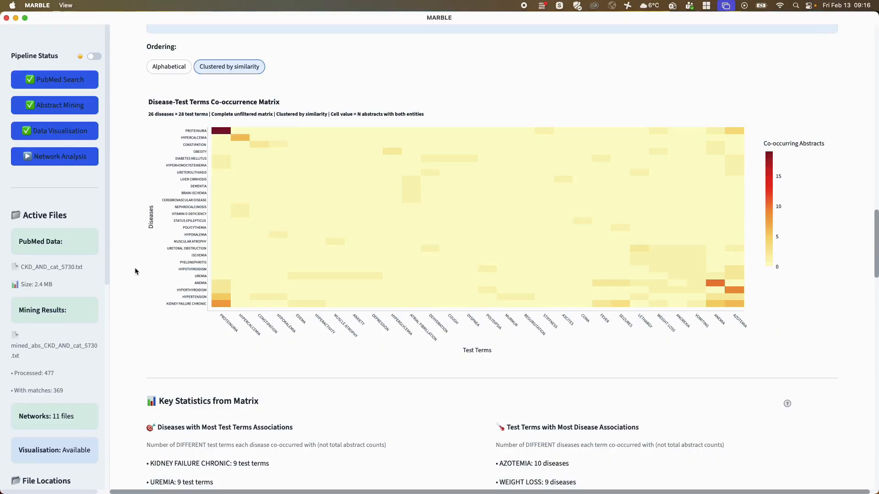
scroll(134, 268, "down", 4)
scroll(132, 268, "down", 2)
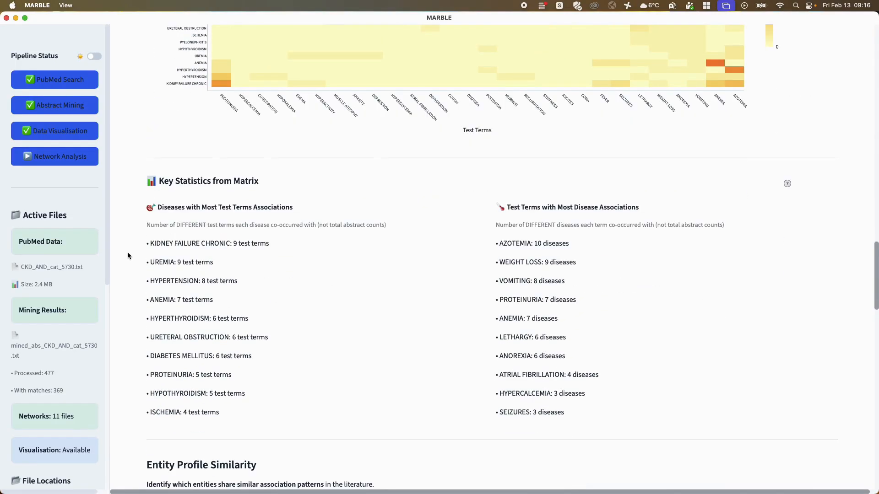
scroll(139, 246, "down", 3)
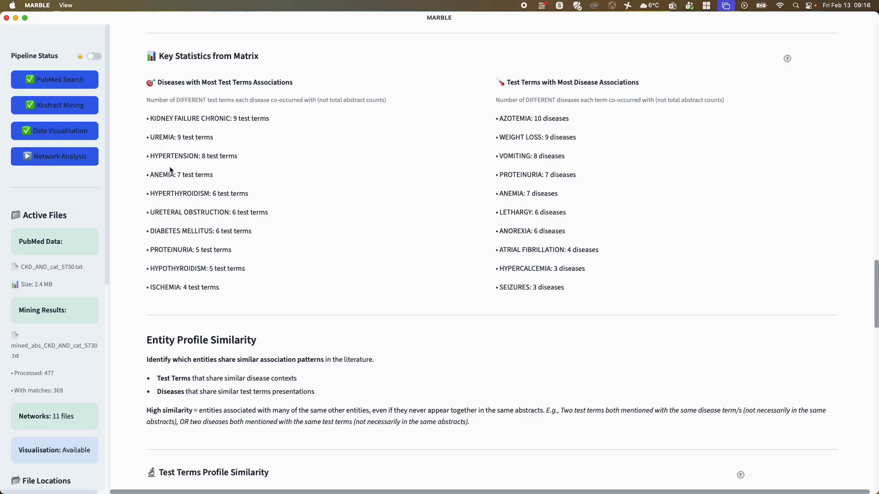
scroll(198, 168, "down", 4)
scroll(314, 157, "down", 2)
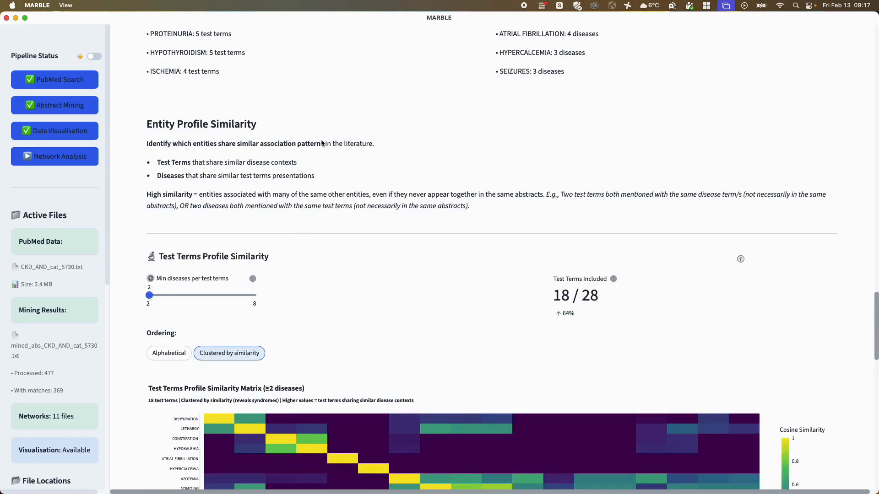
- Set the Test Terms Profile Similarity matrix to at least 3 diseases per test term and order it alphabetically
scroll(339, 175, "down", 4)
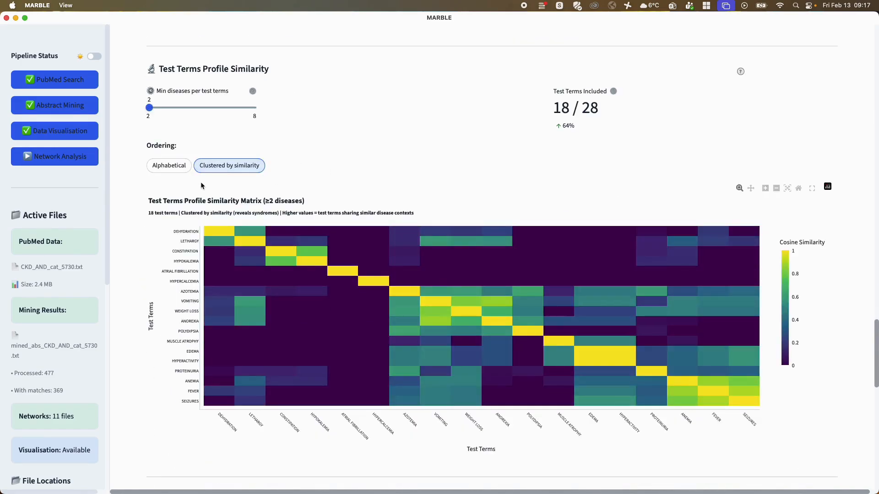
left_click(163, 110)
scroll(136, 214, "down", 1)
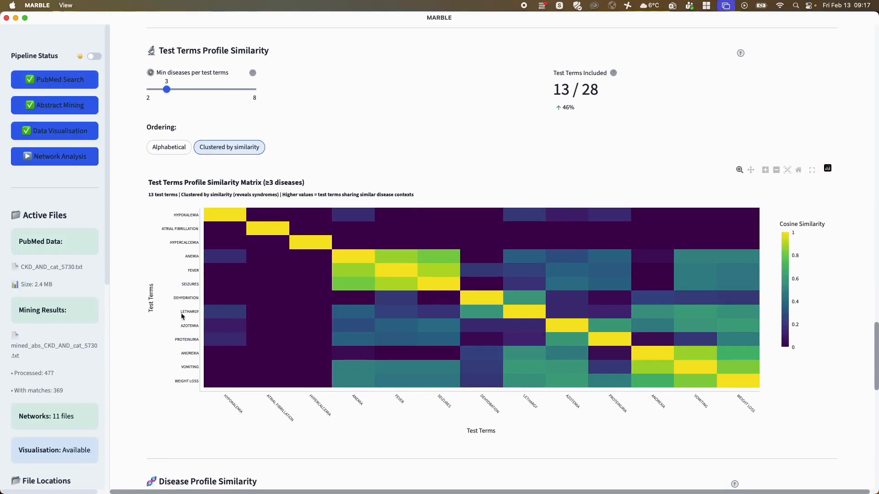
mouse_move(352, 270)
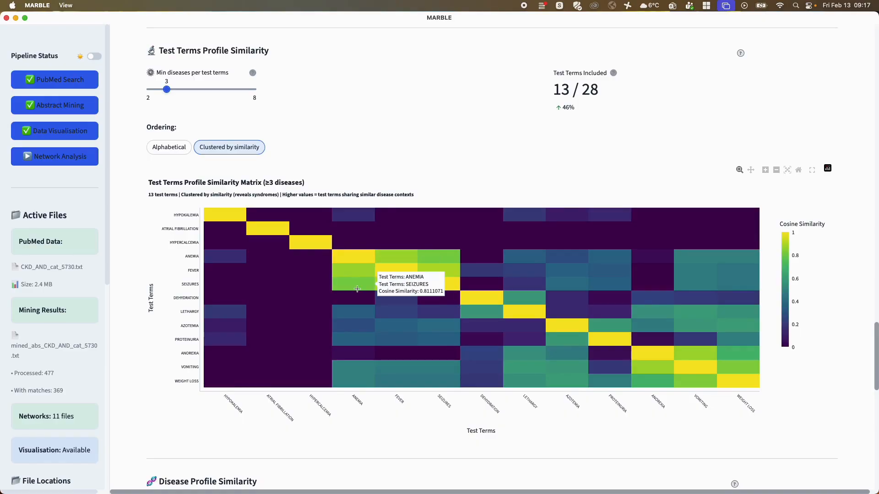
left_click(174, 147)
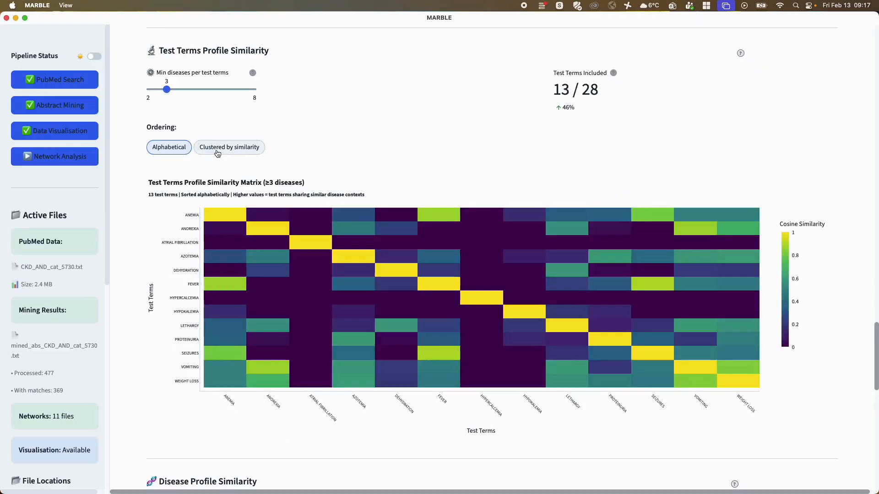
- Order the Test Terms Profile Similarity matrix as clustered by similarity and review the Disease Profile Similarity heatmap
left_click(229, 147)
scroll(123, 280, "down", 4)
scroll(122, 277, "down", 5)
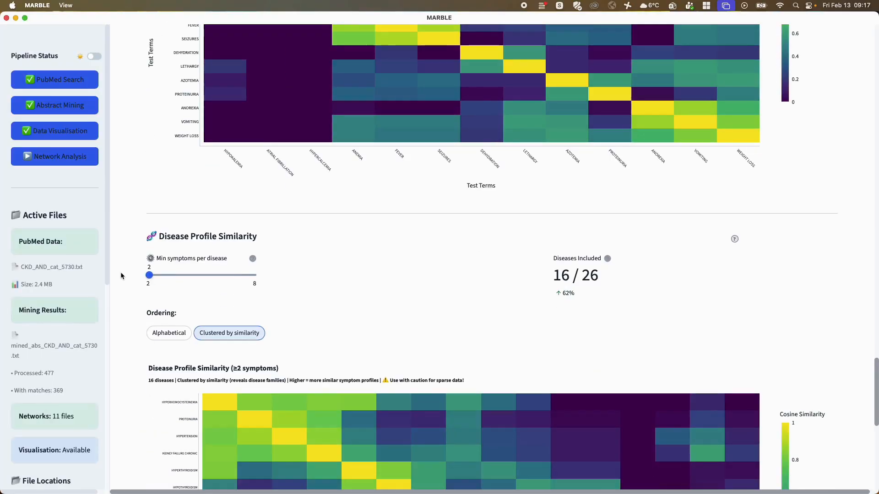
scroll(132, 262, "down", 3)
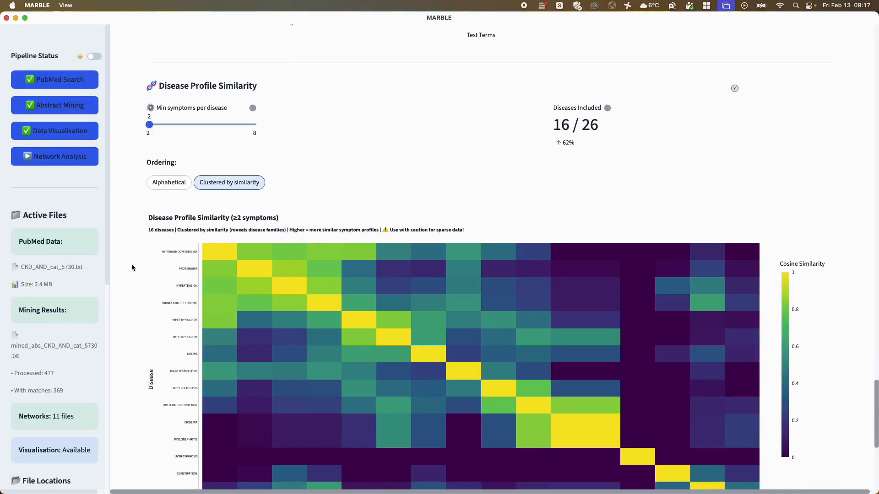
scroll(131, 263, "down", 4)
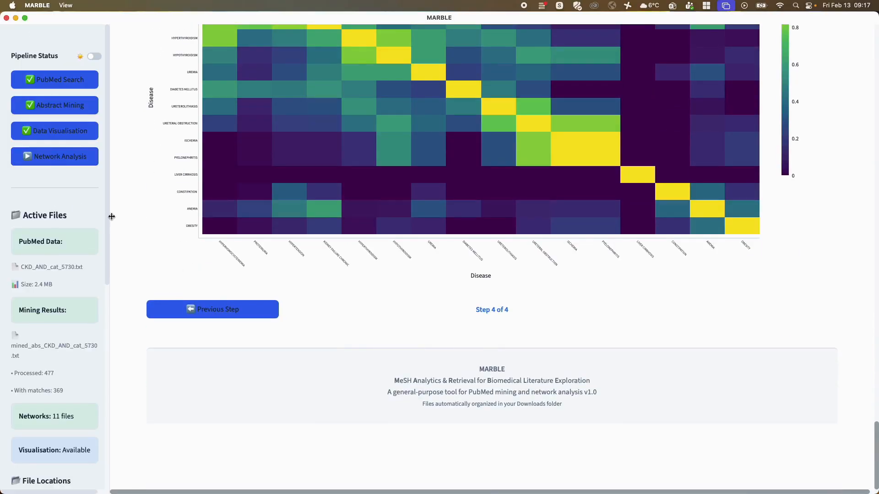
- Go back to the Data Visualisation stage and visit the PubMed Search, Network Analysis and Abstract Mining stages
left_click(210, 314)
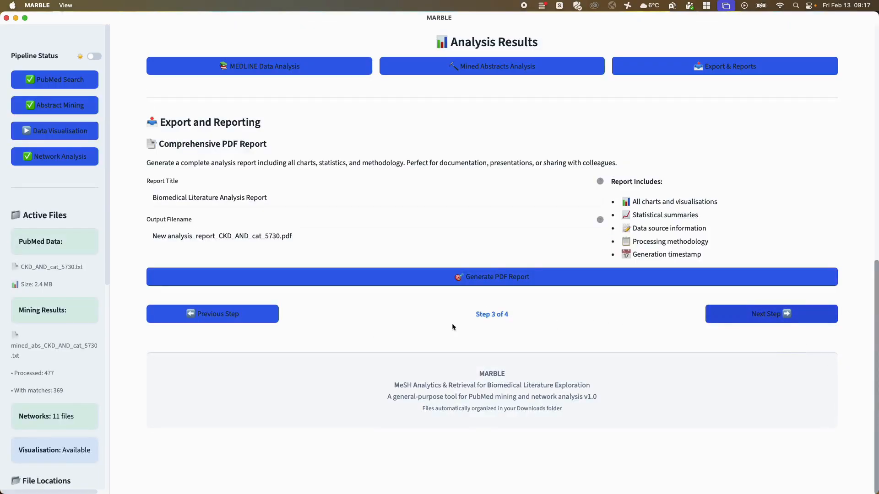
left_click(256, 319)
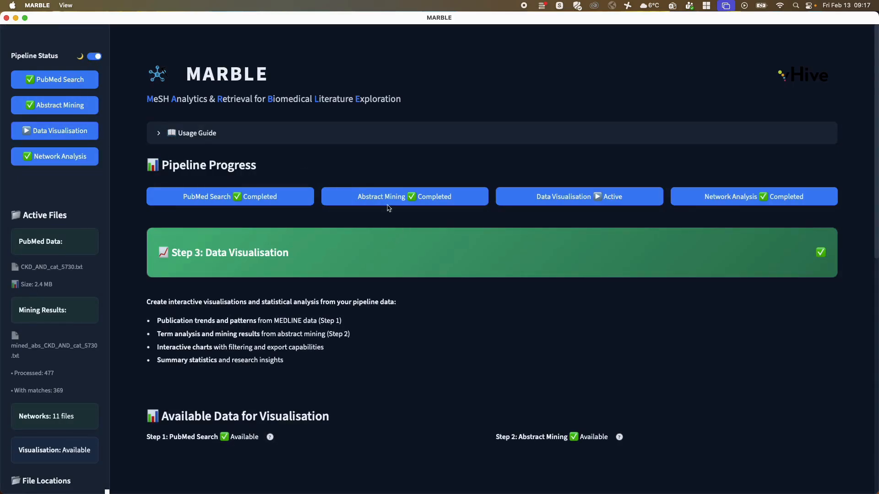
left_click(266, 195)
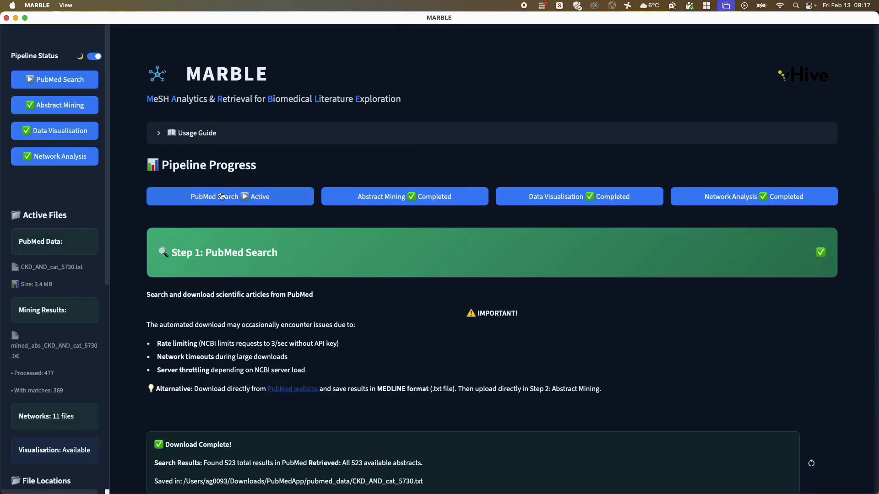
left_click(769, 196)
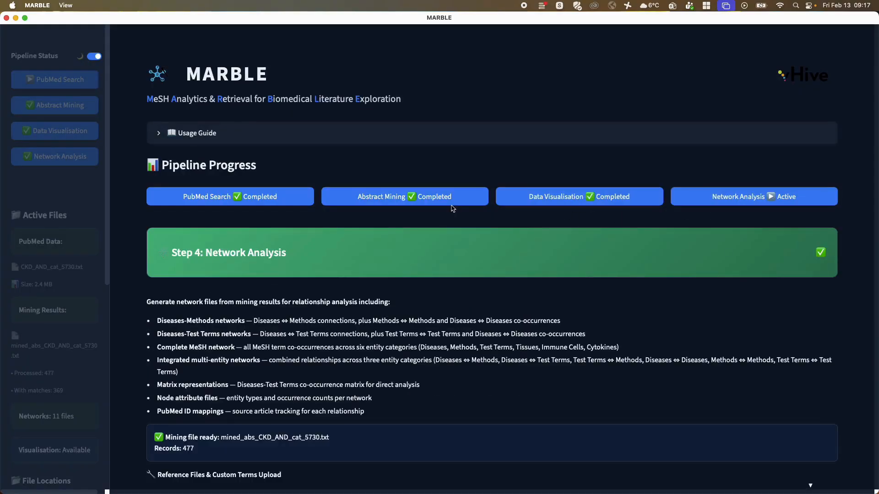
left_click(443, 201)
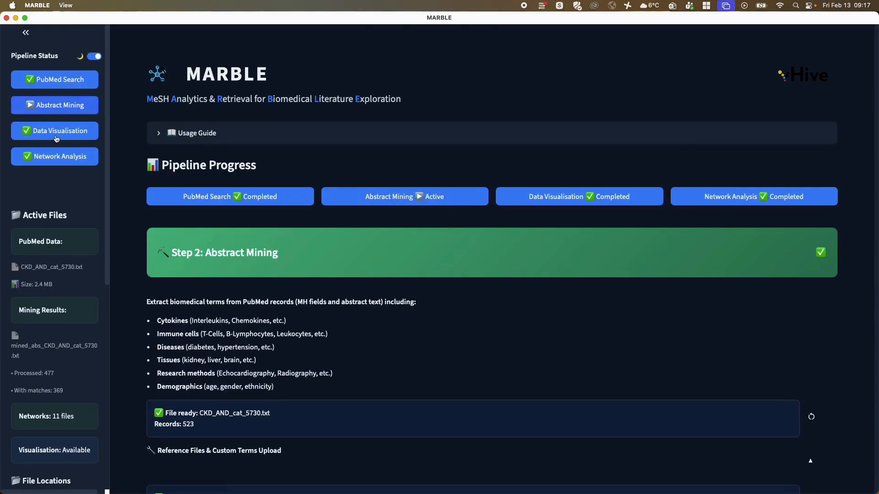
- Switch through the Network Analysis and PubMed Search stages to Data Visualisation, changing the interface to the light theme
left_click(51, 161)
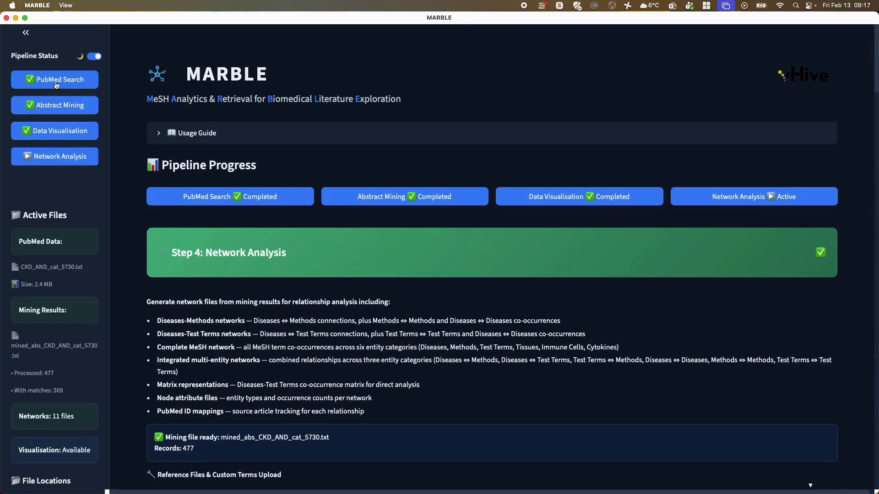
left_click(57, 84)
left_click(94, 56)
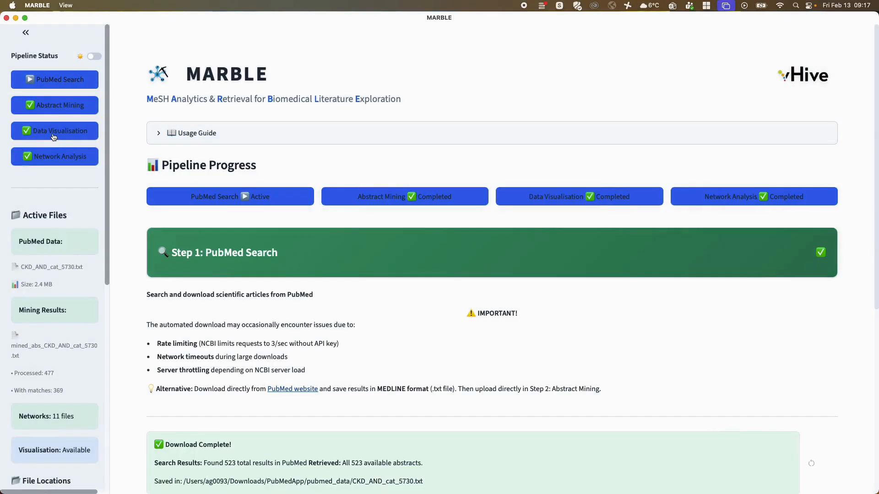
left_click(54, 136)
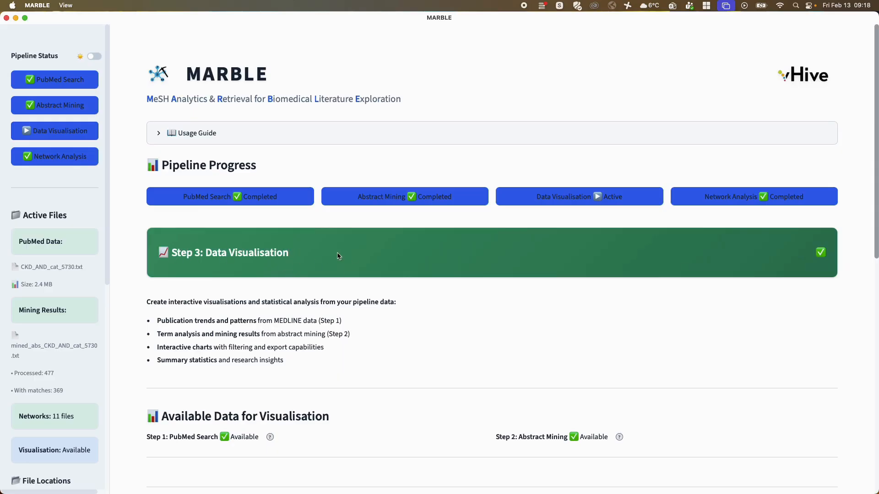
- Reset the whole pipeline and open the Abstract Mining stage
scroll(87, 330, "down", 3)
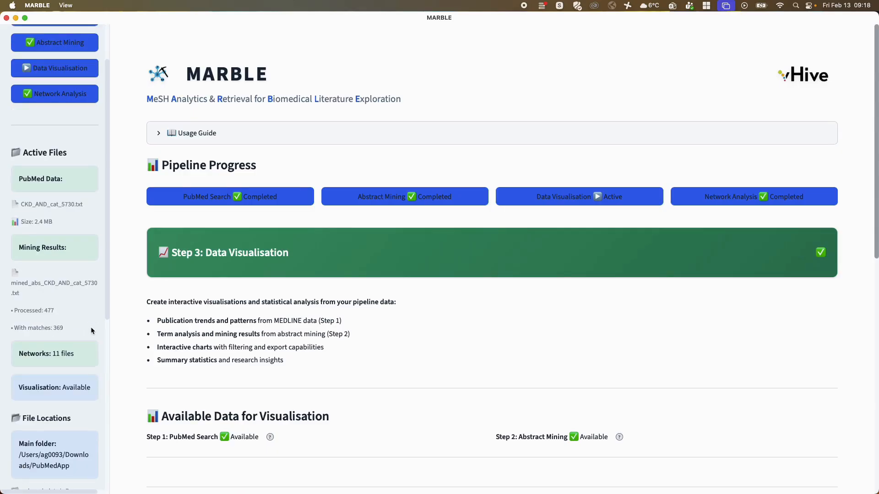
scroll(80, 289, "down", 6)
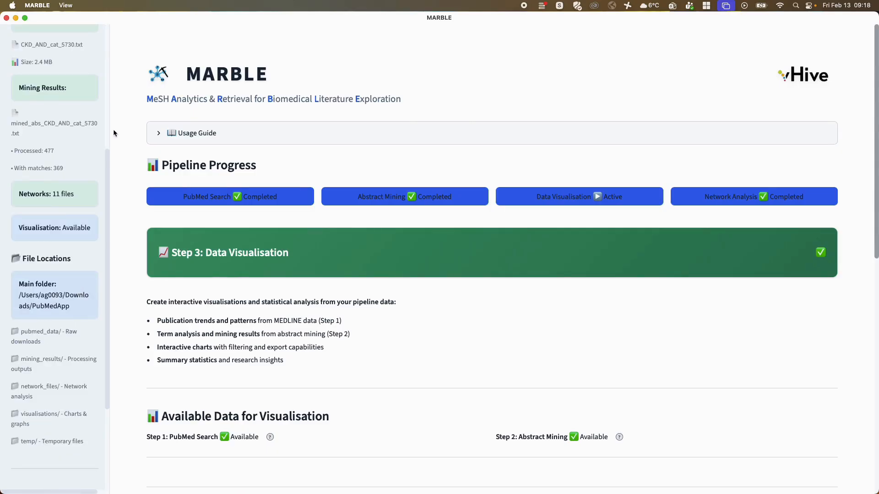
scroll(53, 304, "down", 5)
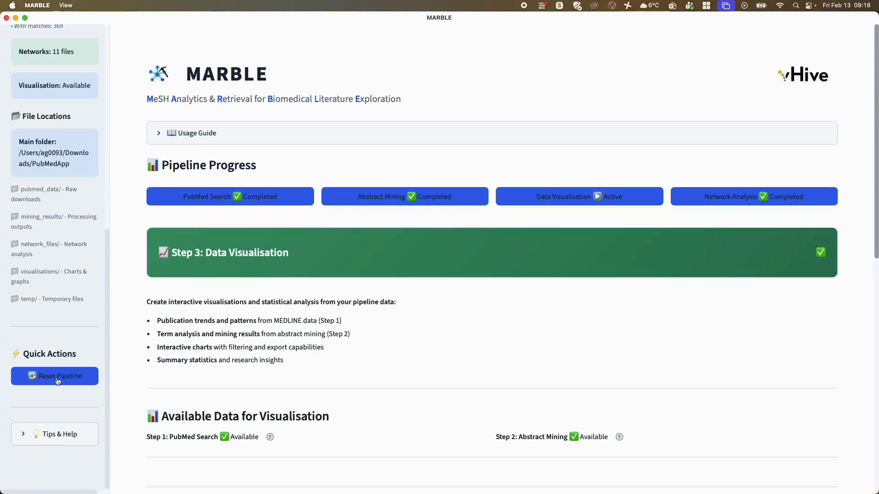
scroll(466, 251, "down", 20)
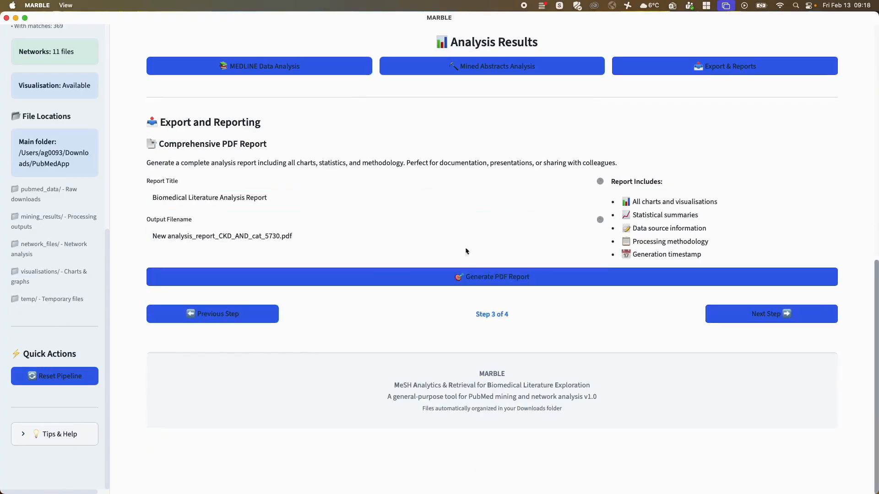
left_click(70, 376)
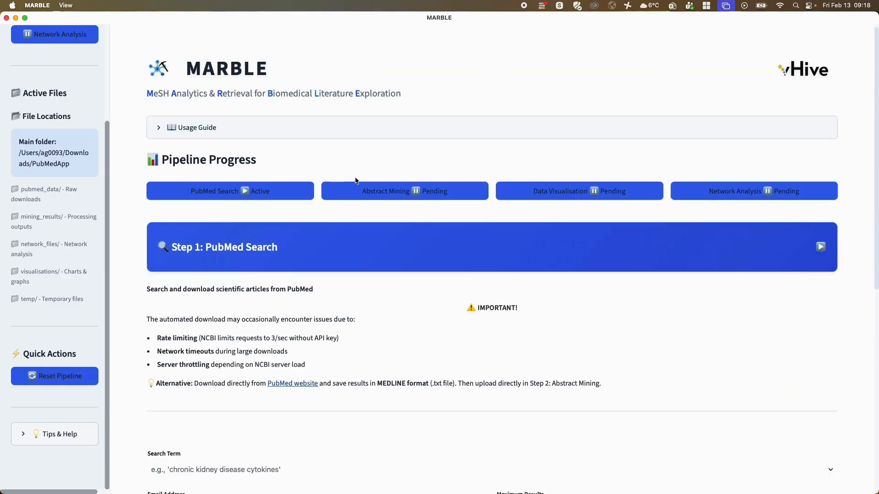
left_click(357, 184)
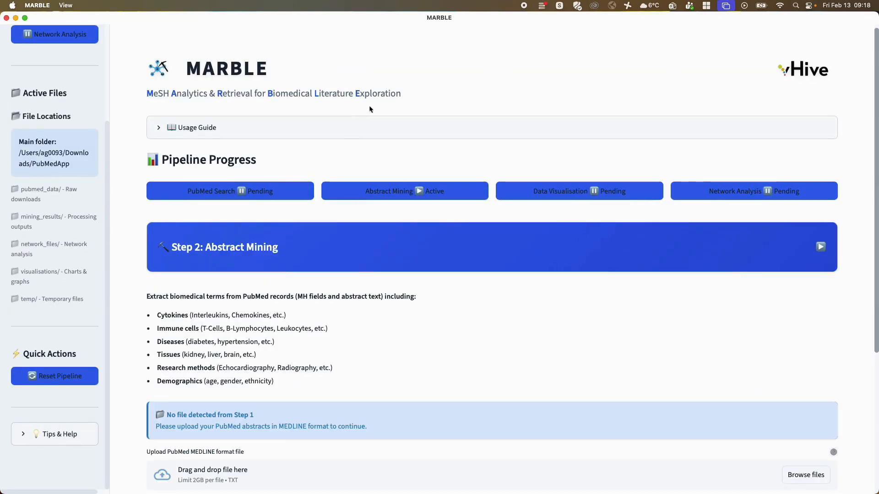